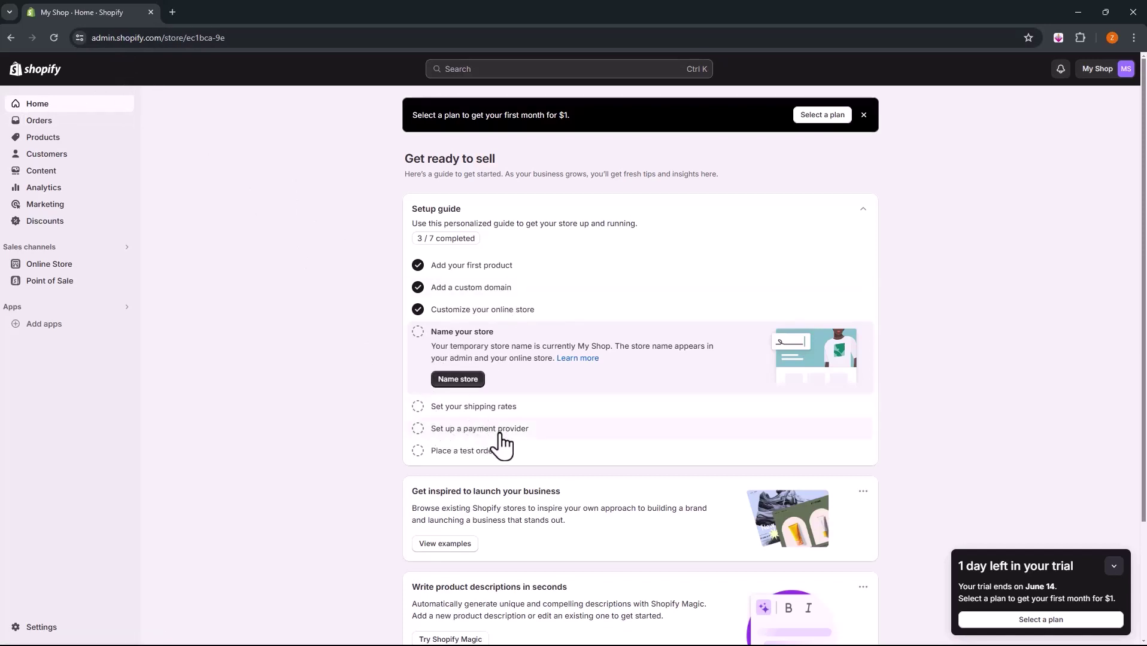
Step: Rename the store to "Bismillah Shop" in the store profile and save the change
click(466, 383)
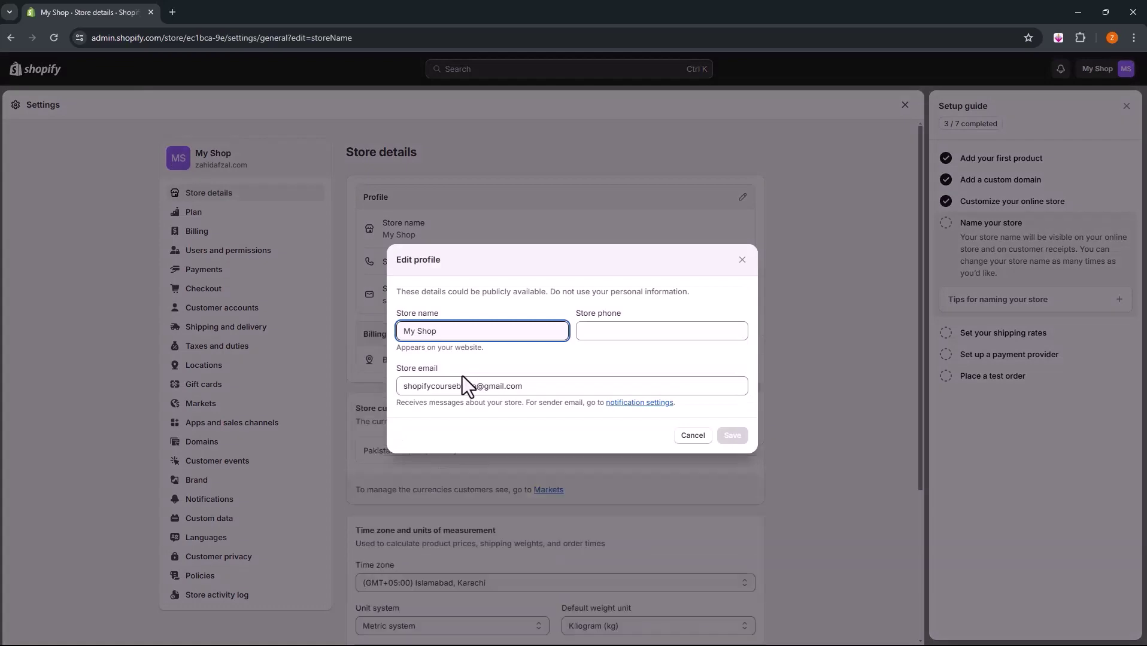
triple_click(468, 333)
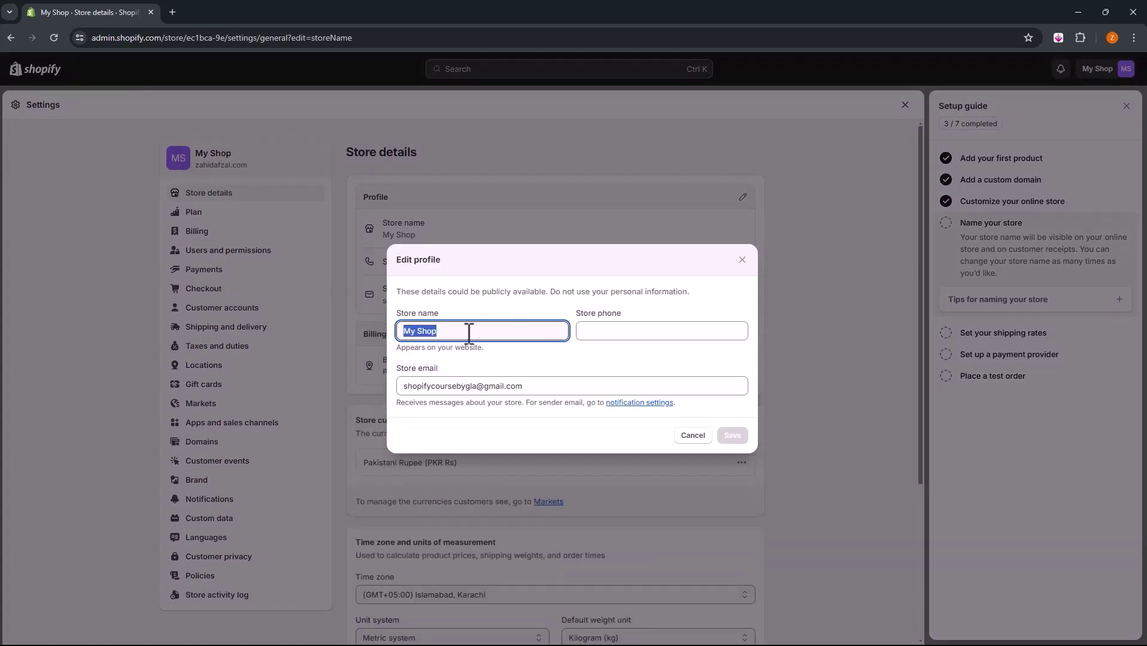
key(XF86AudioRaiseVolume)
key(super+shift+s)
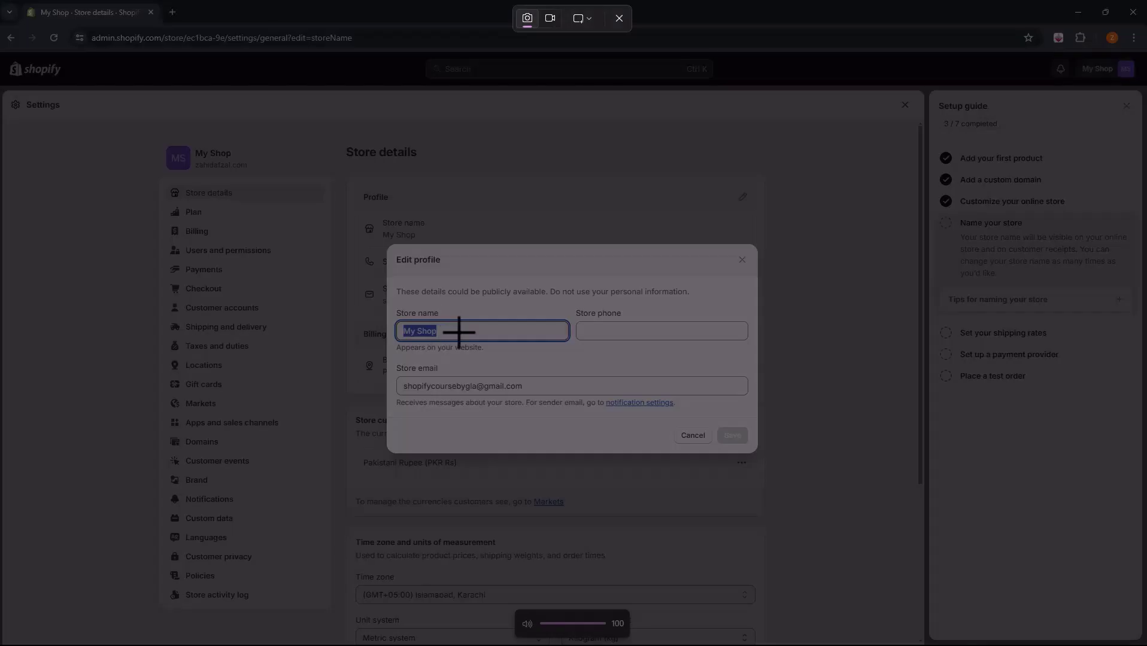
key(Escape)
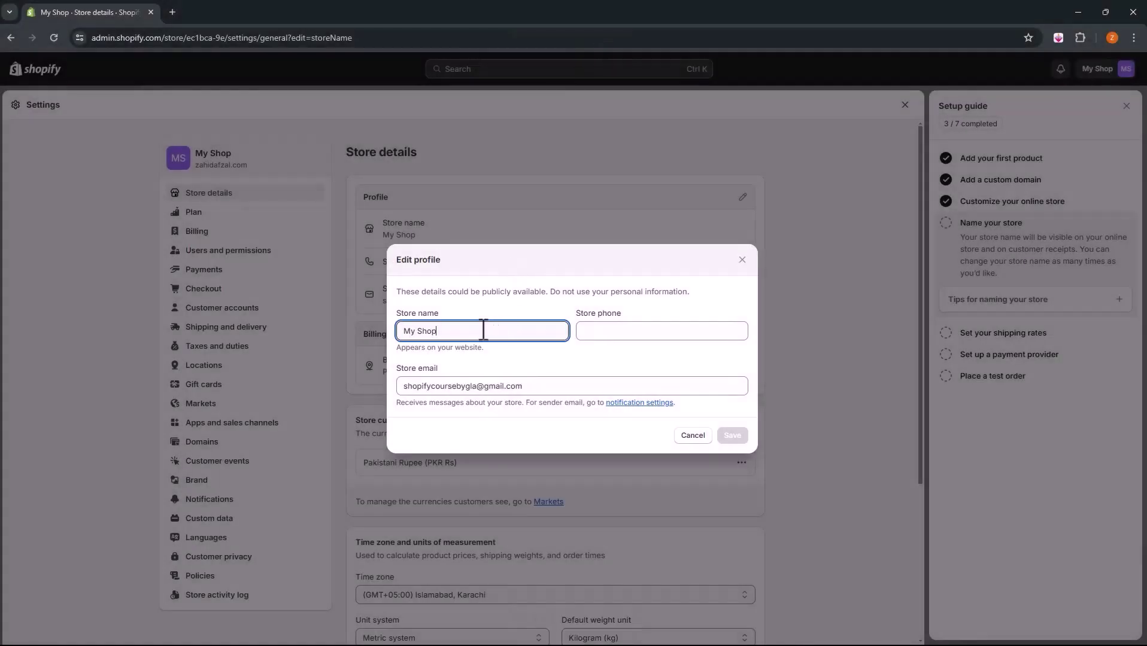
key(BackSpace)
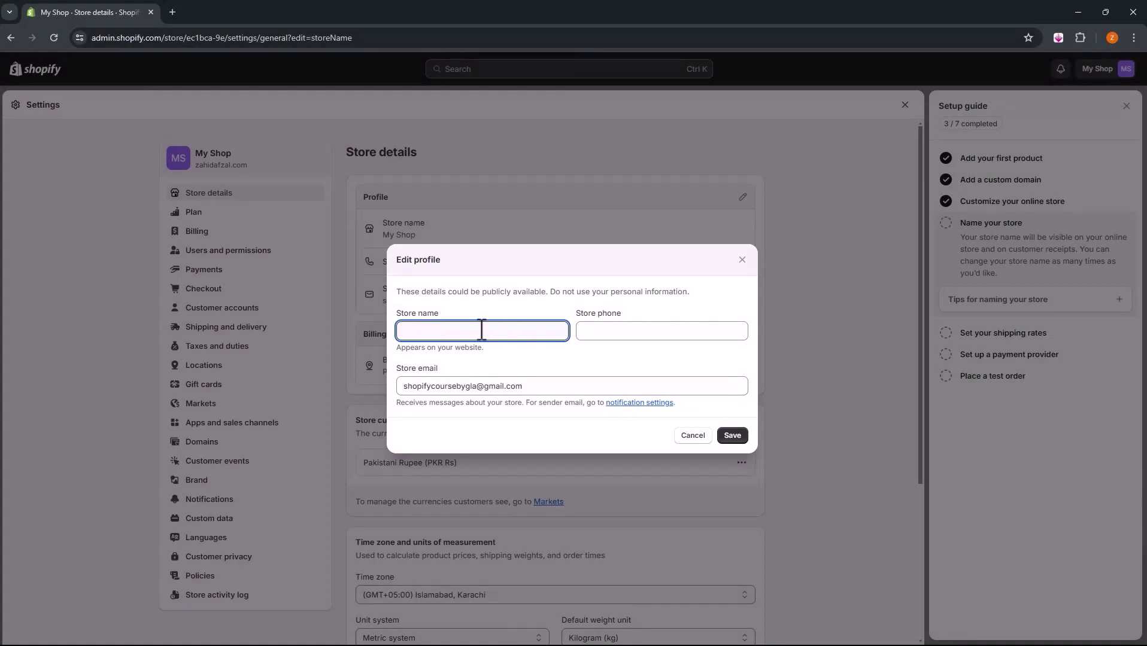
text(Bismillah Shop)
click(732, 436)
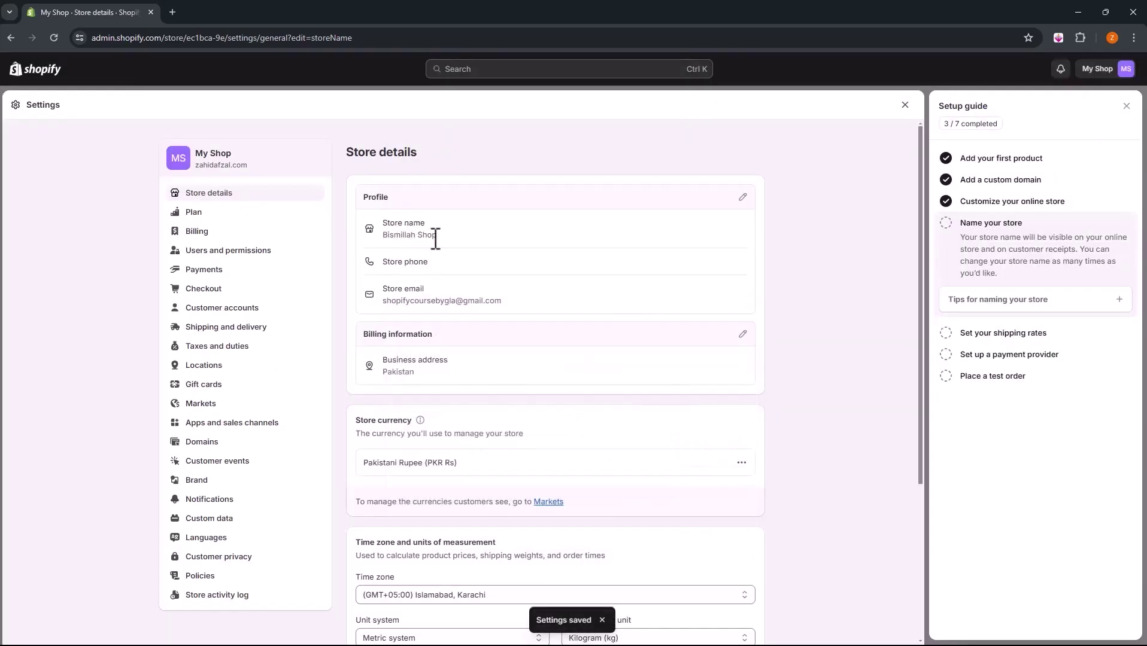
Step: Mark the "Name your store" setup task as complete and open the shipping rates settings
click(945, 224)
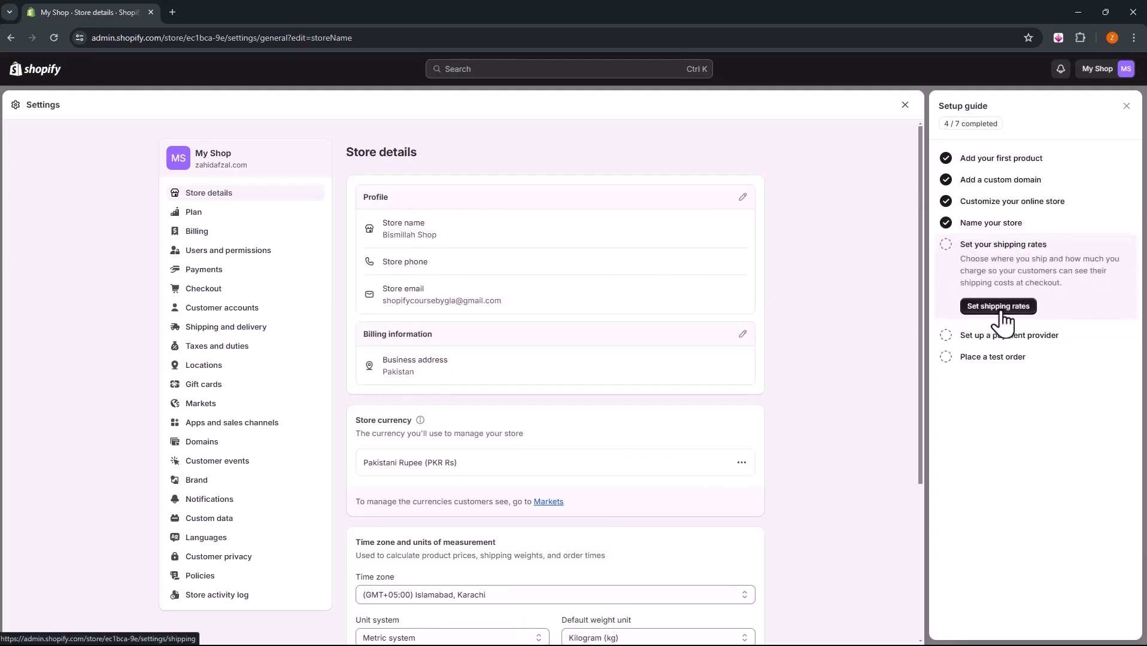
click(998, 307)
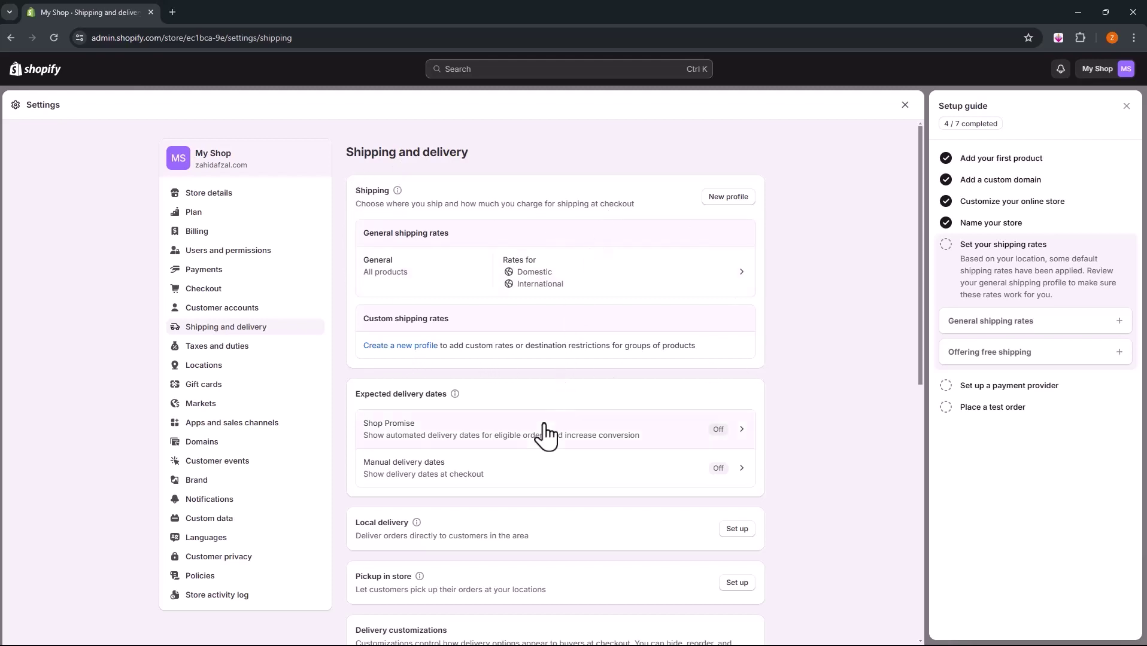
Step: Examine the shipping and delivery settings, including the products, zones and rates in the general shipping profile
scroll(478, 328, down, 5)
scroll(477, 545, down, 5)
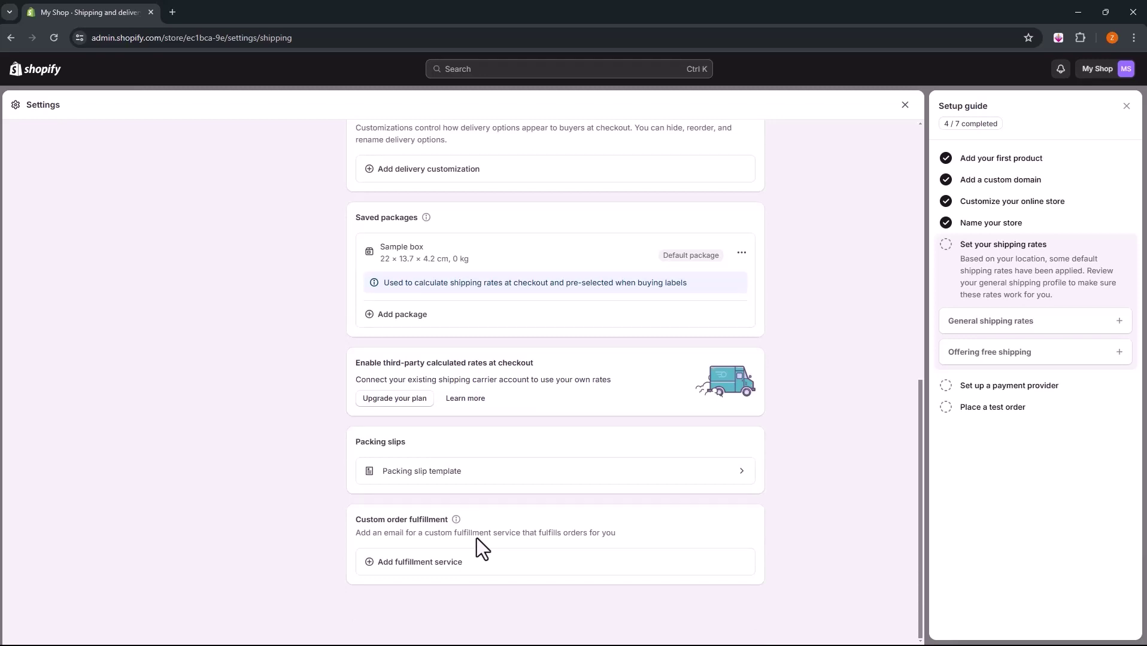
scroll(477, 534, up, 8)
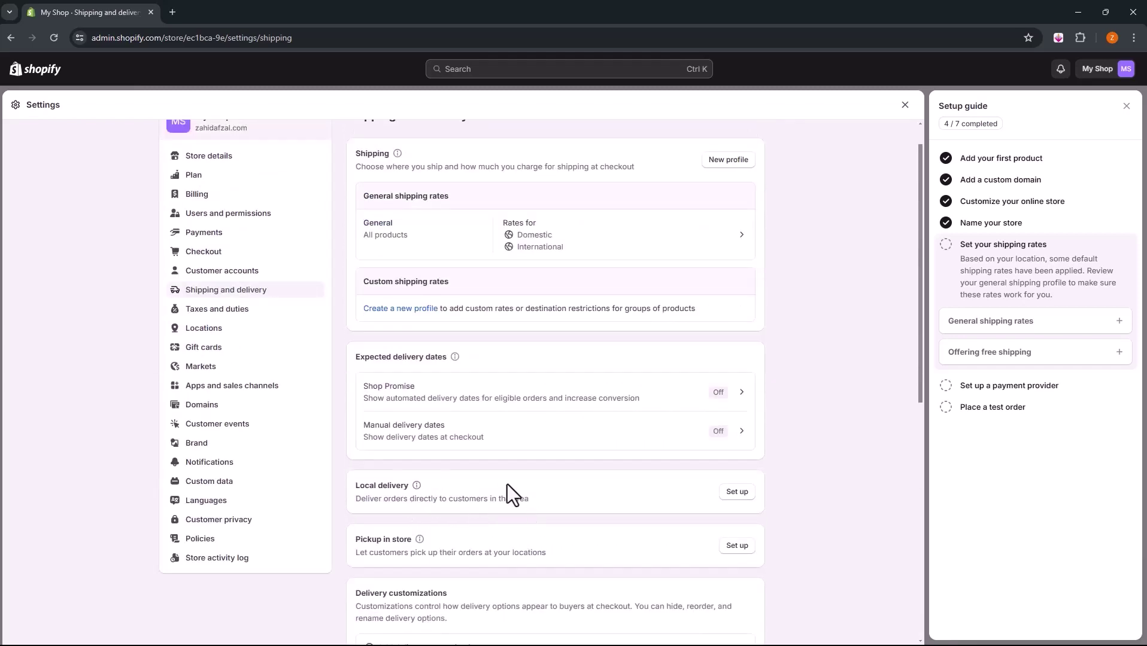
scroll(507, 488, up, 1)
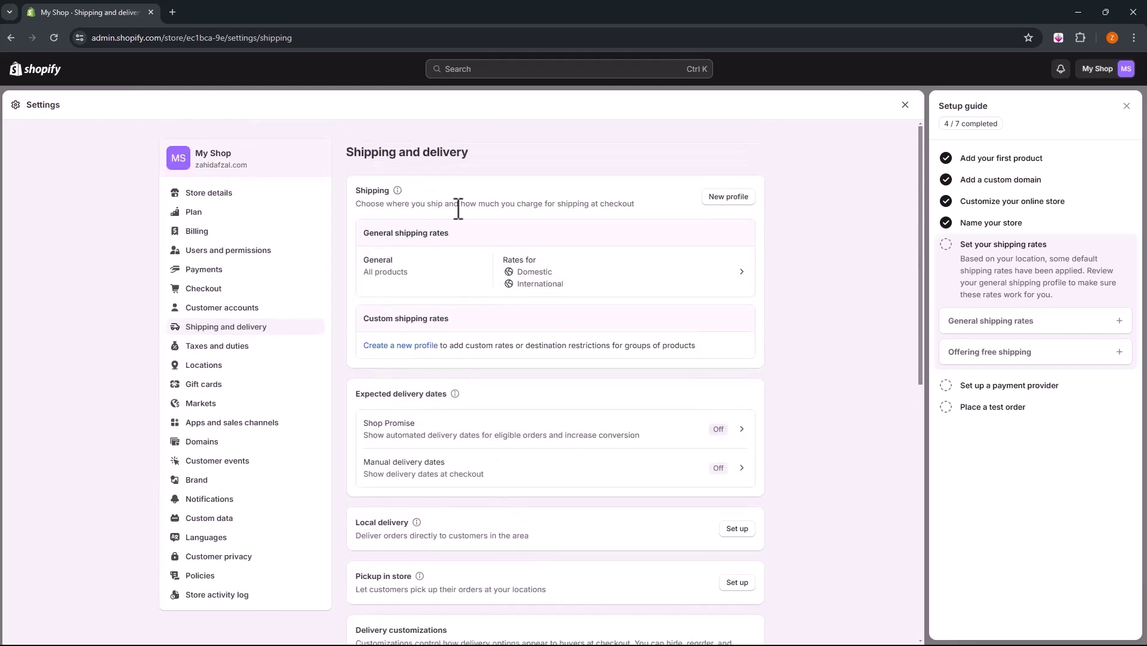
click(591, 276)
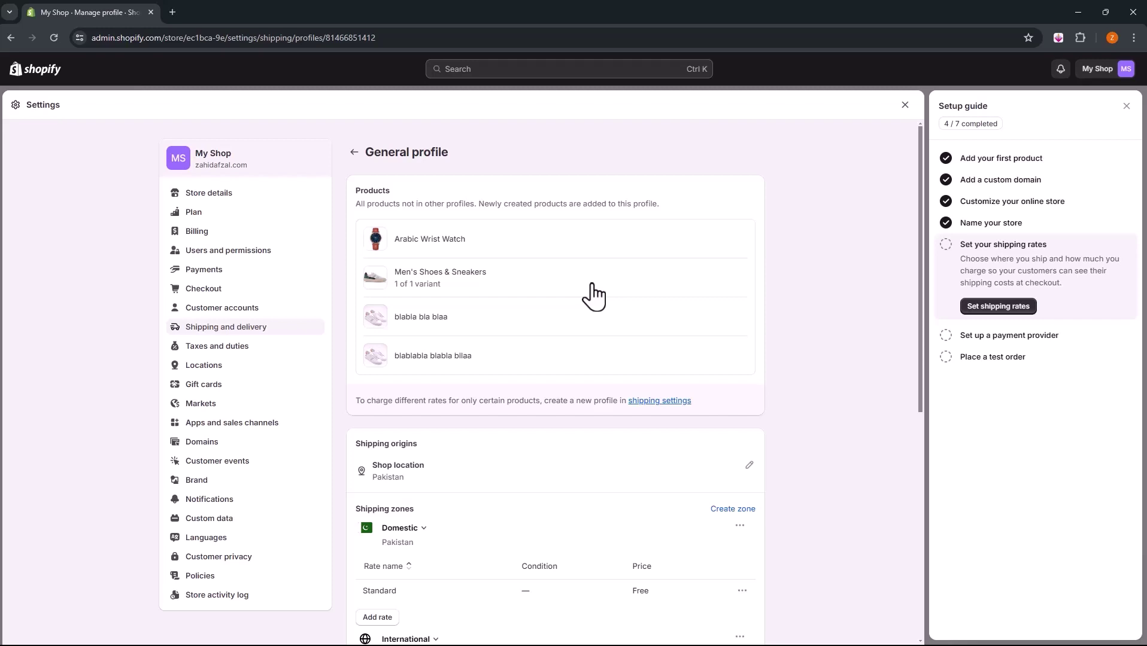
scroll(652, 388, down, 3)
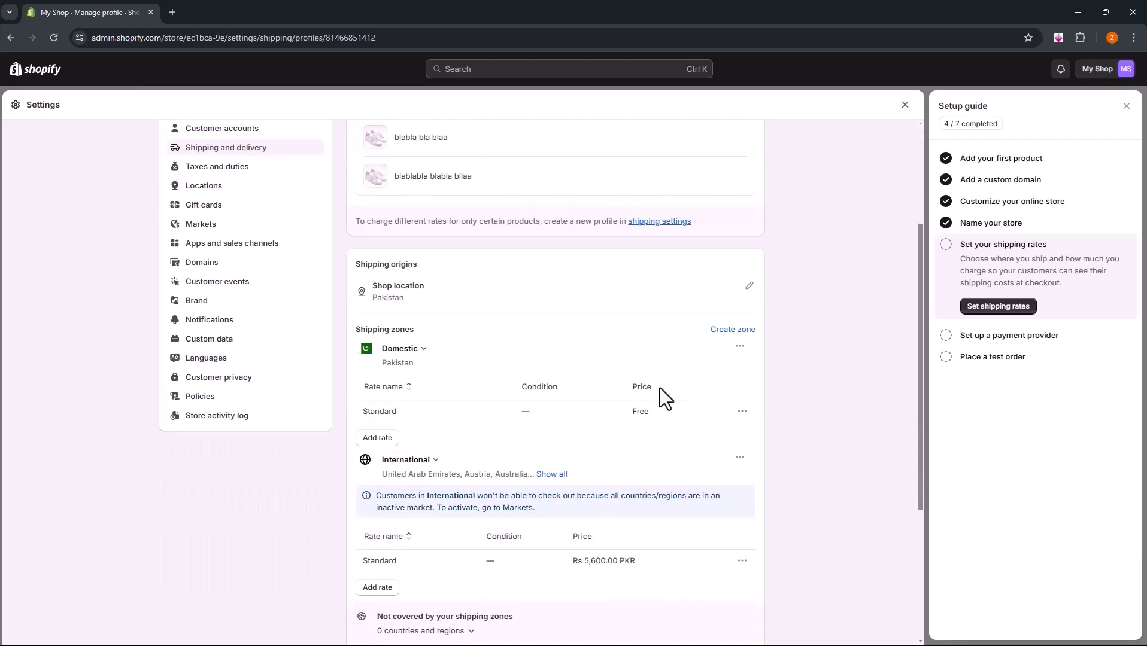
scroll(660, 388, up, 3)
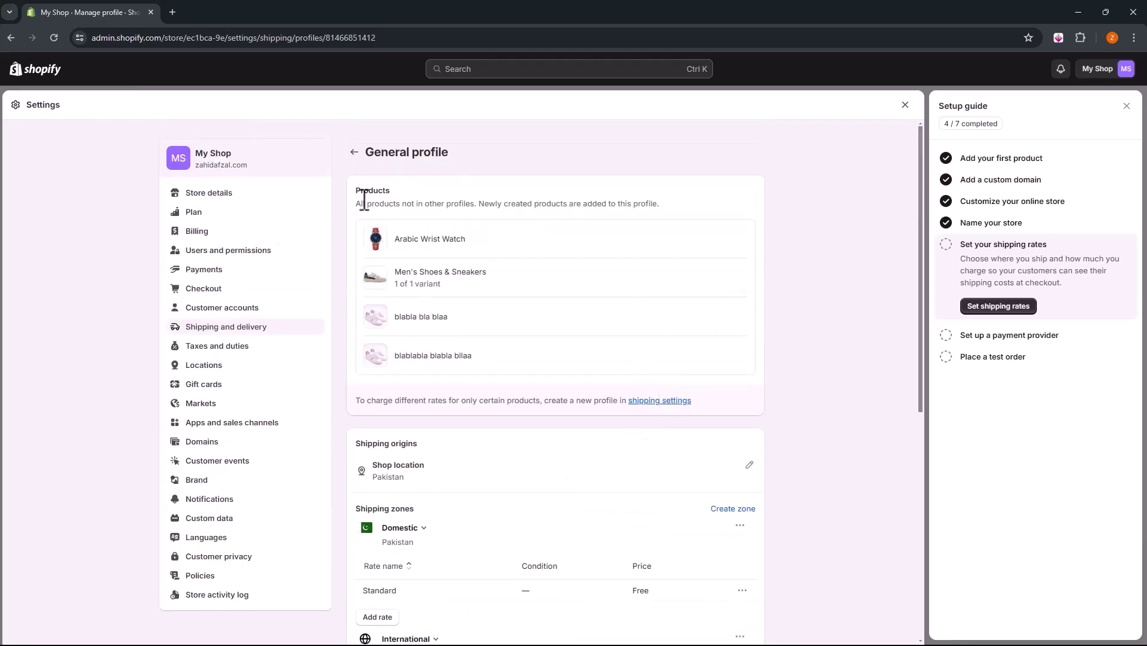
click(354, 152)
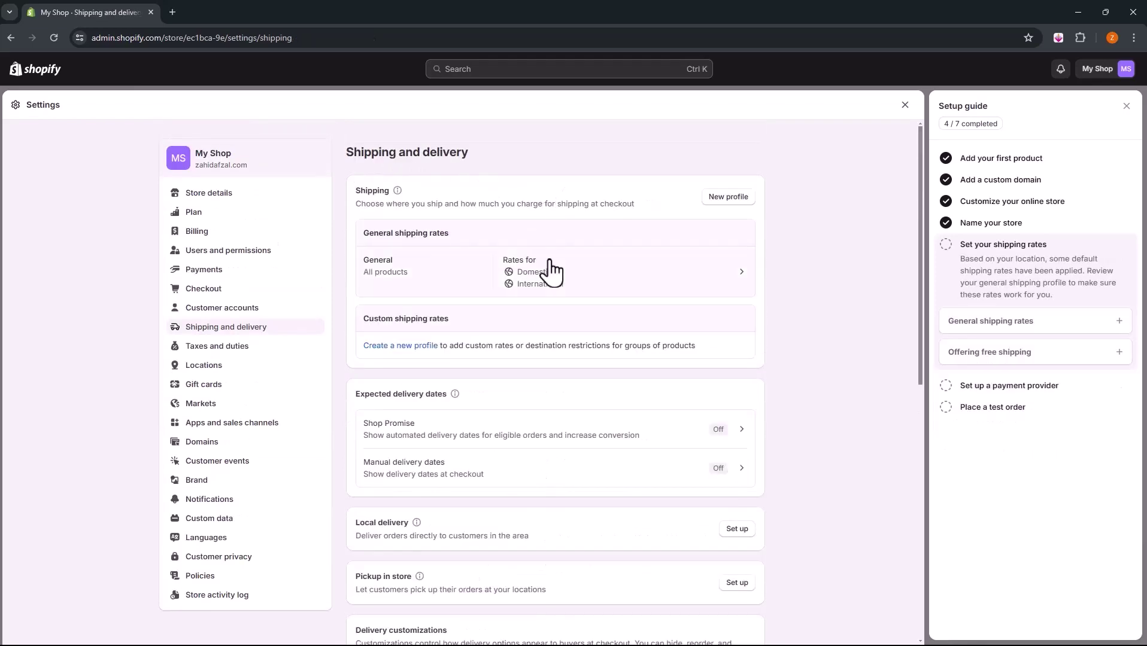
Step: Open the general shipping profile and review its Domestic and International zones, including the actions available for the International zone
click(633, 282)
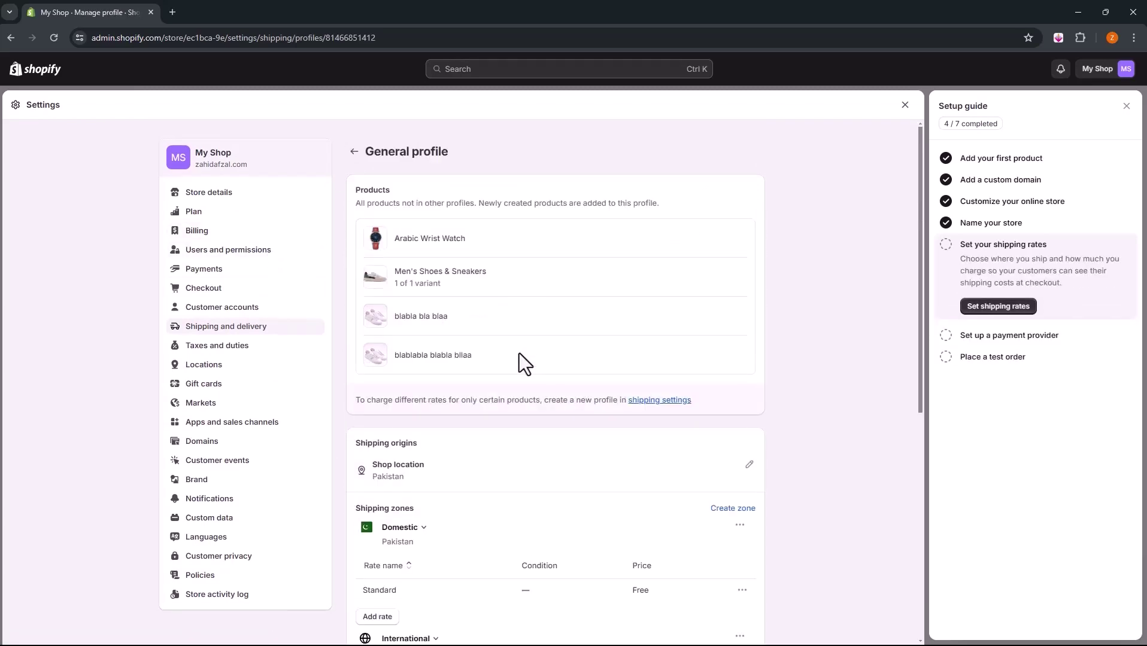
scroll(519, 353, down, 4)
scroll(416, 296, up, 4)
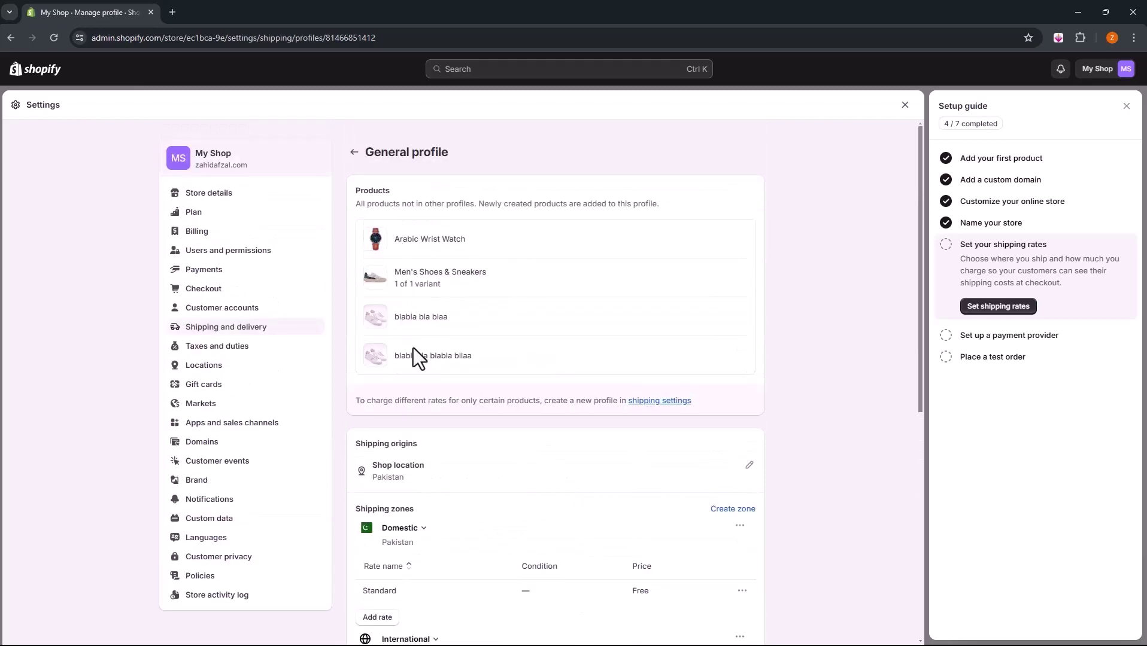
scroll(424, 340, down, 3)
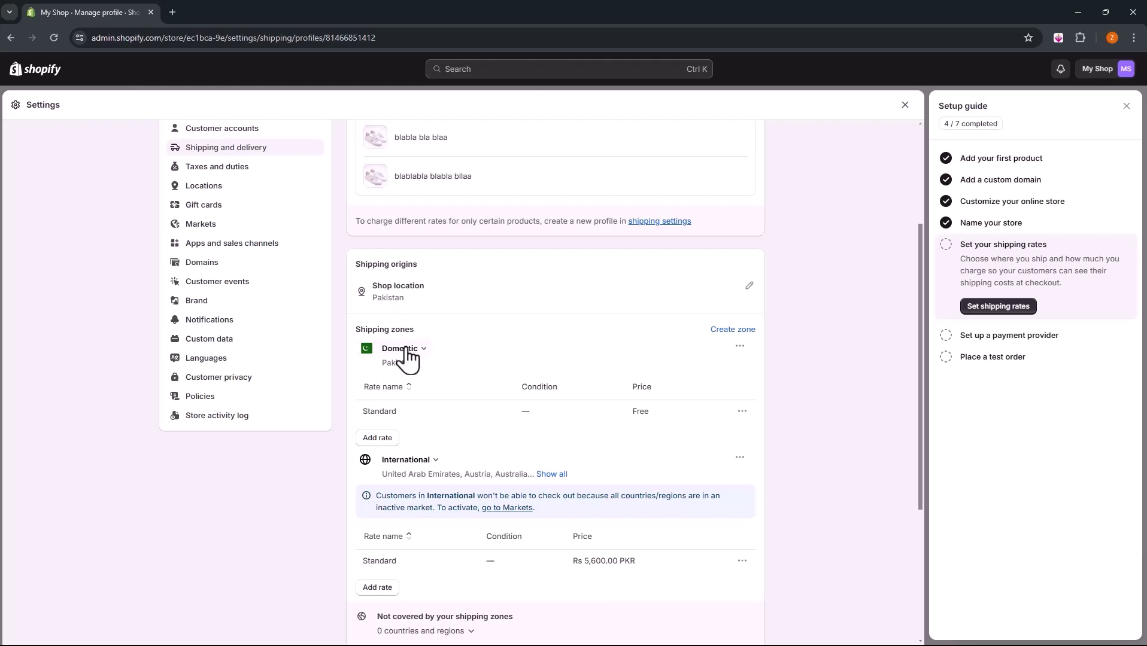
scroll(426, 365, down, 2)
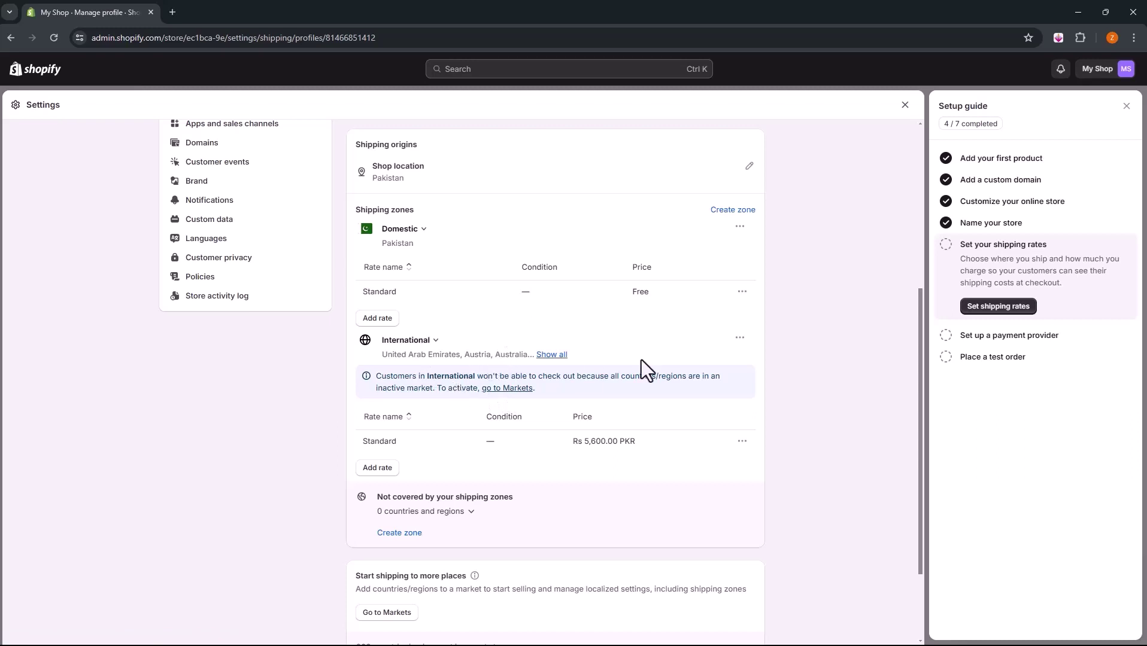
click(740, 338)
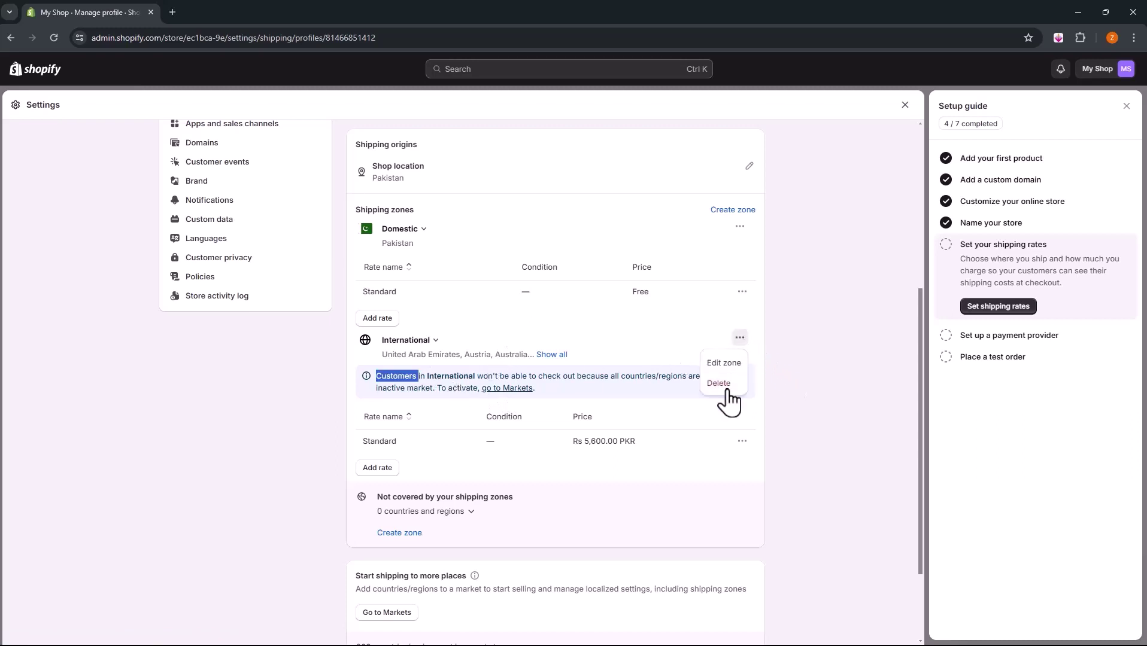
click(807, 378)
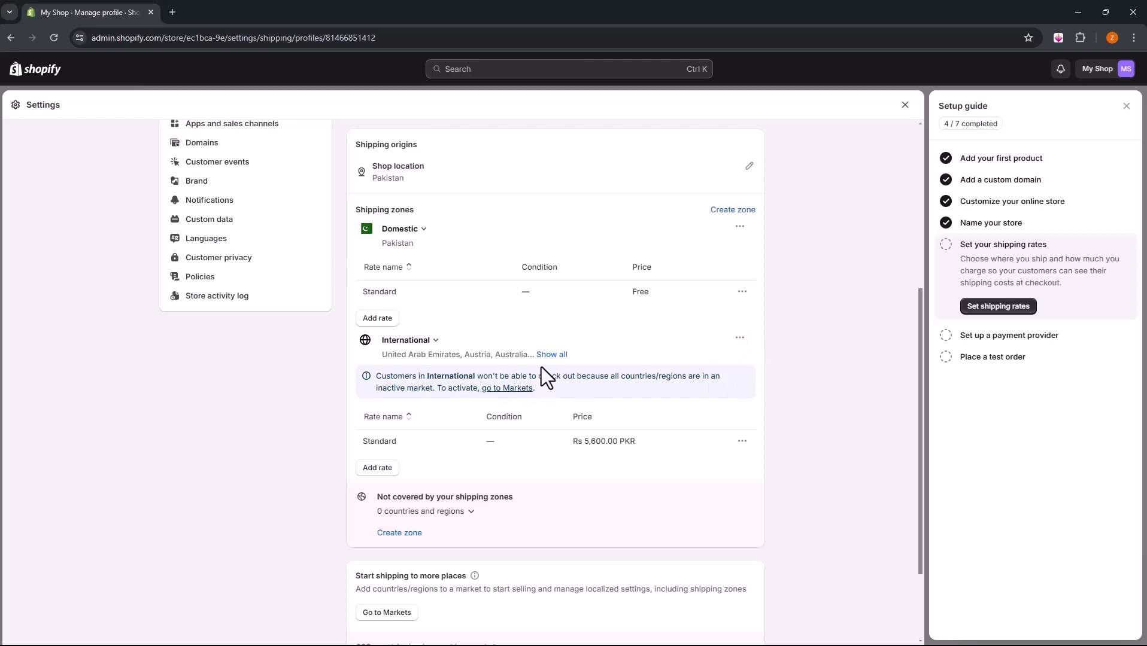
scroll(540, 365, up, 2)
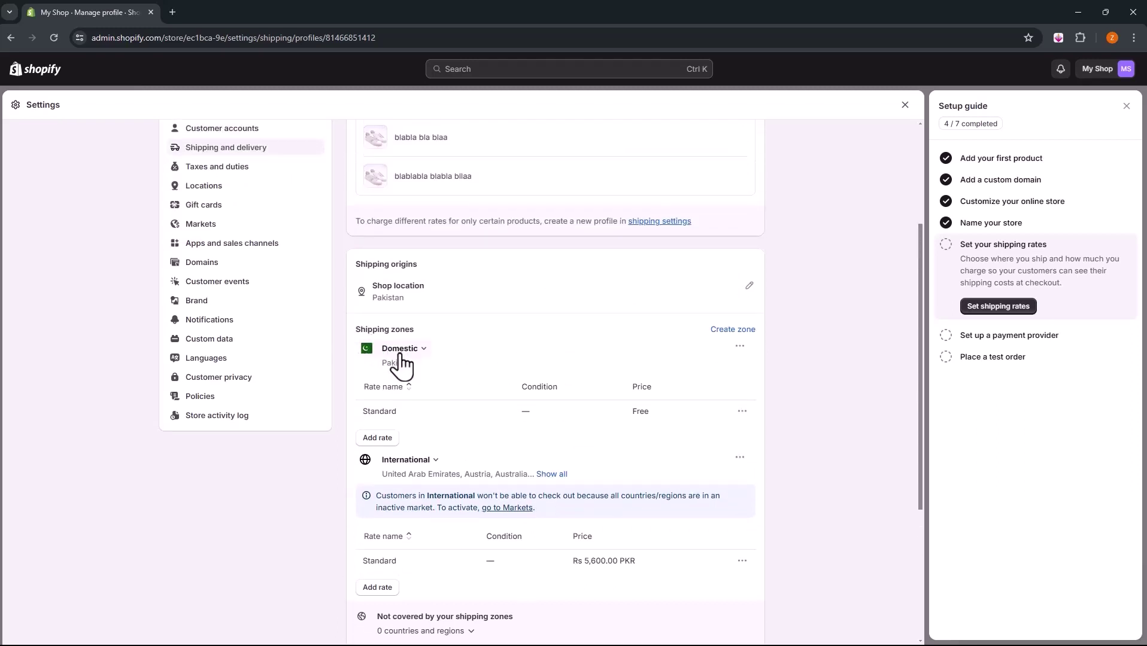
scroll(475, 394, up, 3)
scroll(419, 428, down, 3)
Step: Add a custom flat rate named "Standard" priced at Rs 299 to the Domestic zone and delete that zone's free Standard rate
click(377, 438)
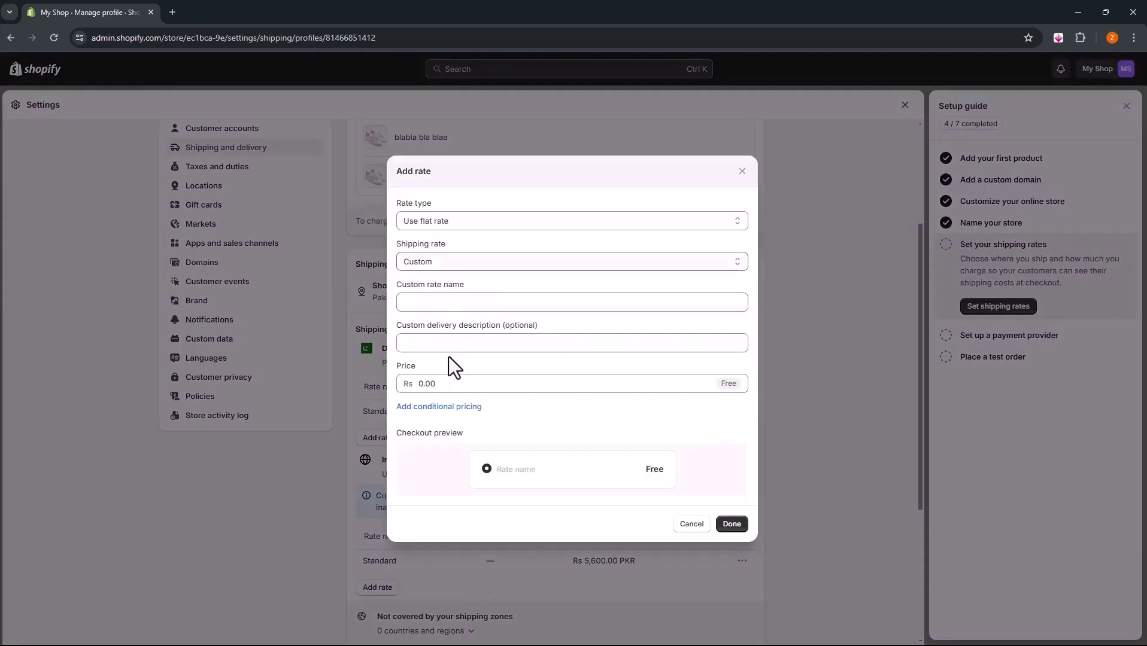
click(444, 383)
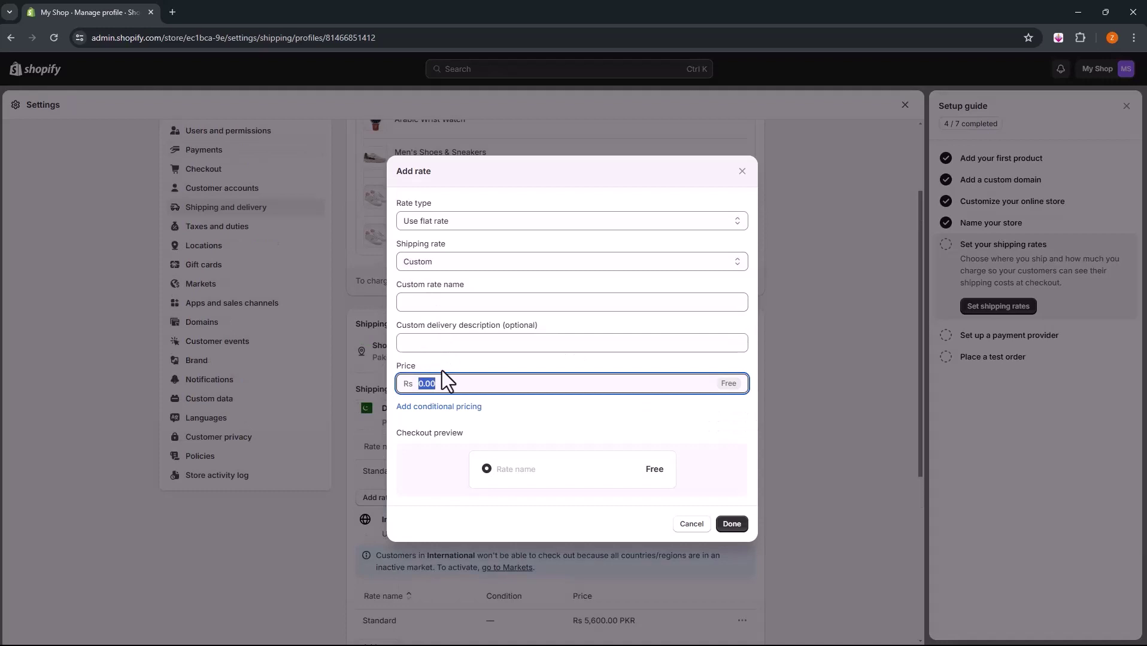
text(299)
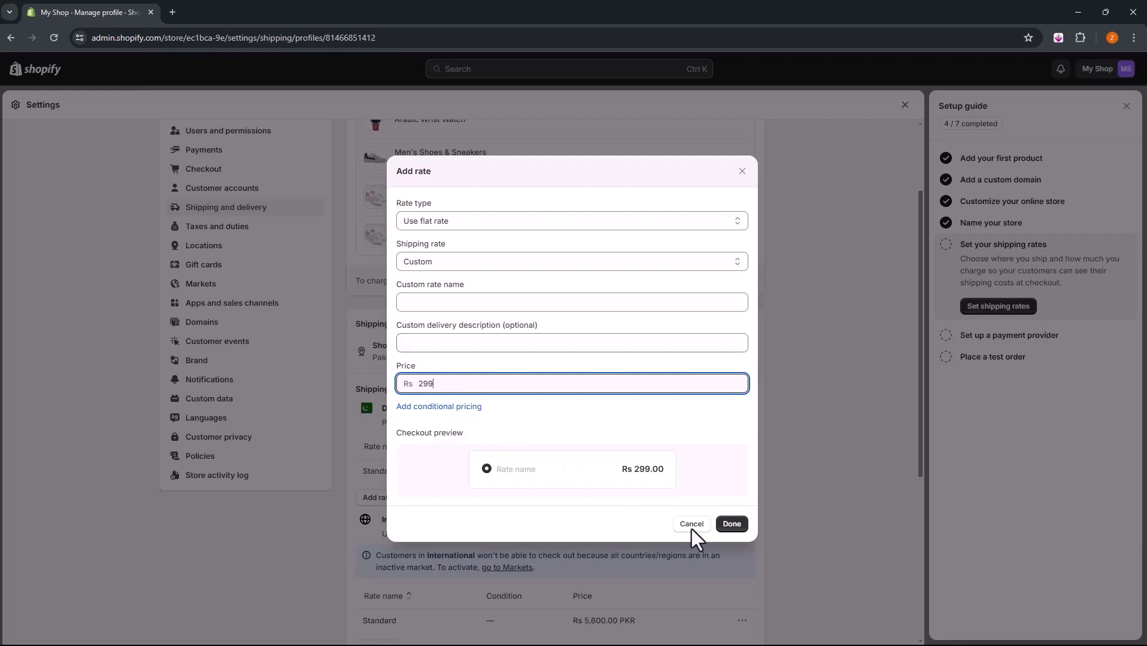
click(725, 526)
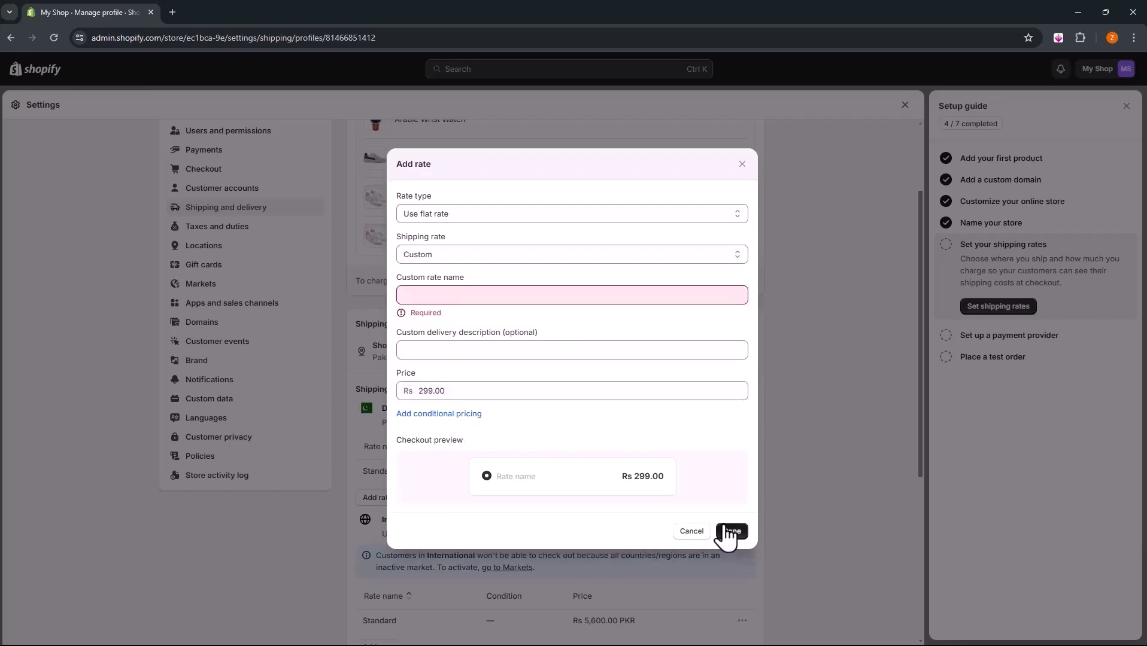
click(500, 293)
text(Standard)
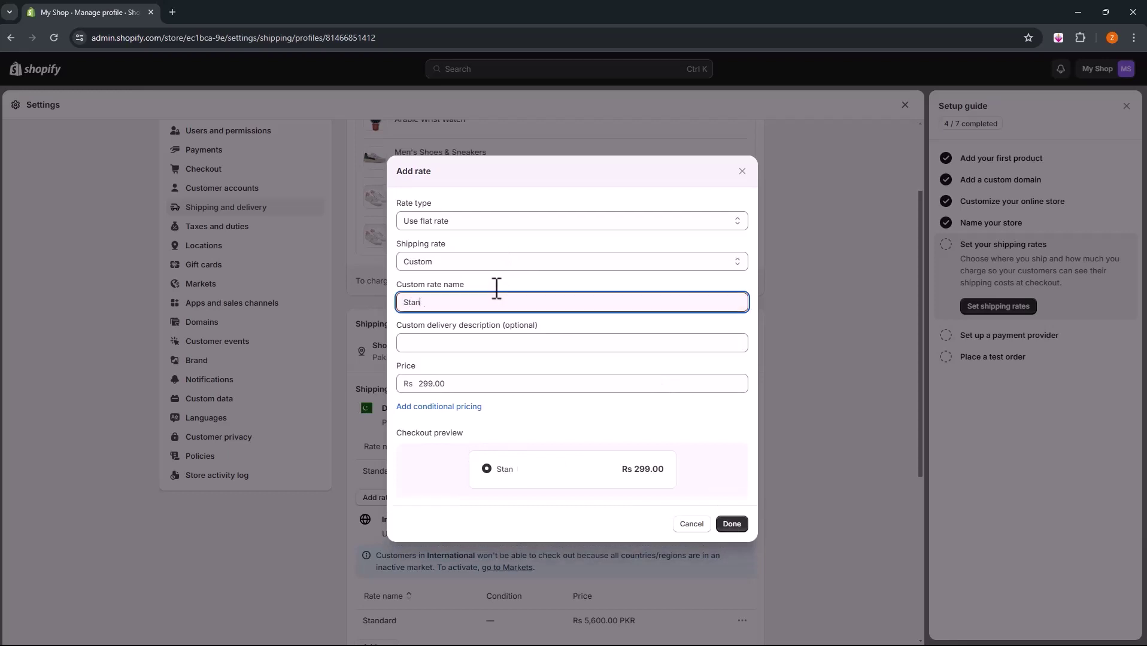
click(732, 526)
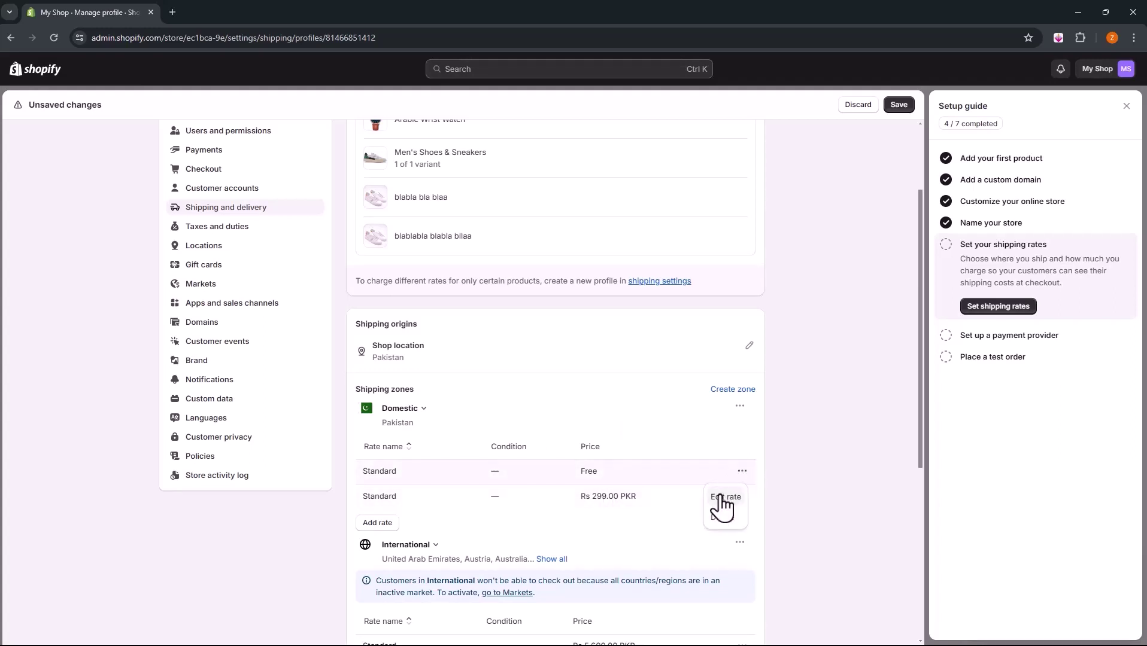
click(722, 520)
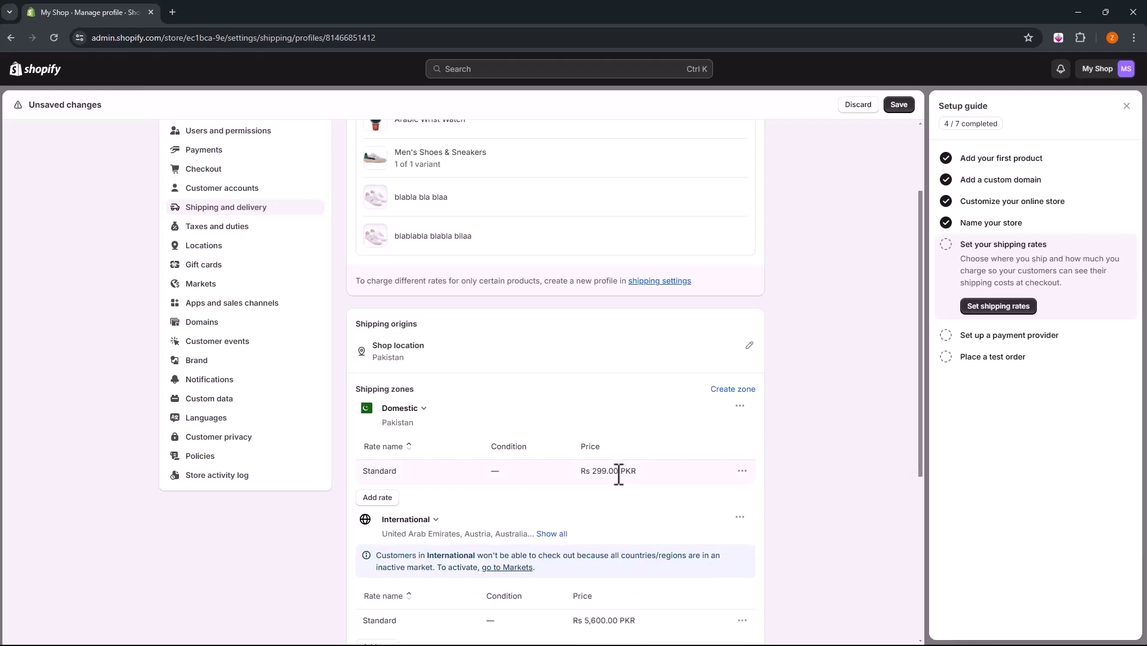
Step: Start another Domestic flat rate priced at Rs 2999, with conditional pricing for item weights from 5 to 20 kg
click(371, 499)
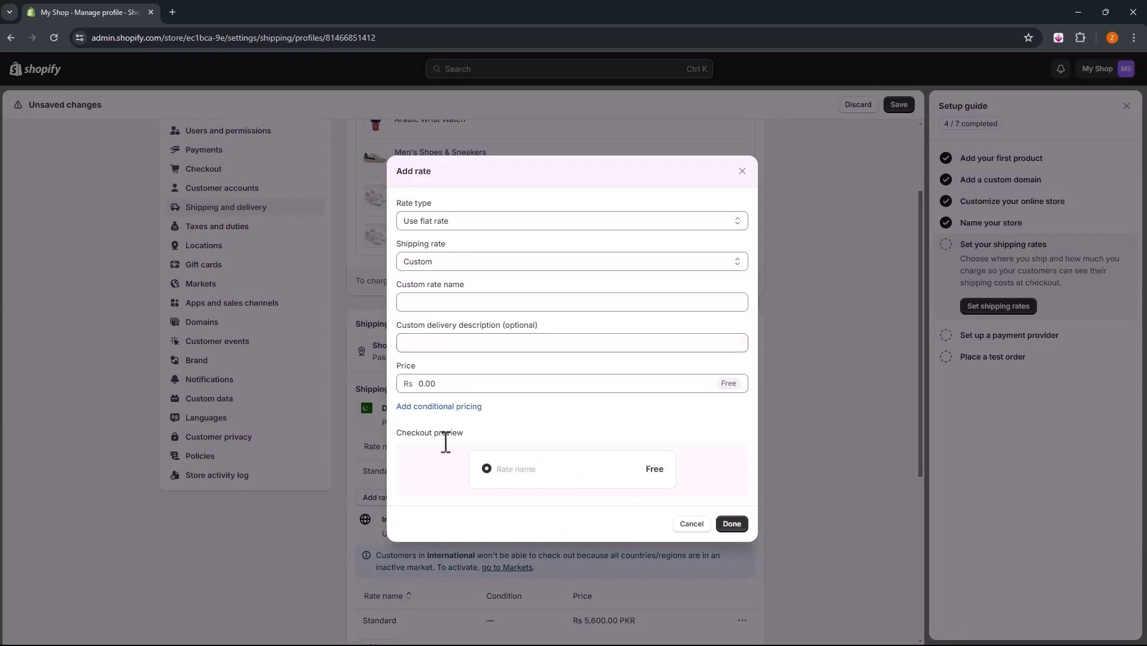
click(447, 408)
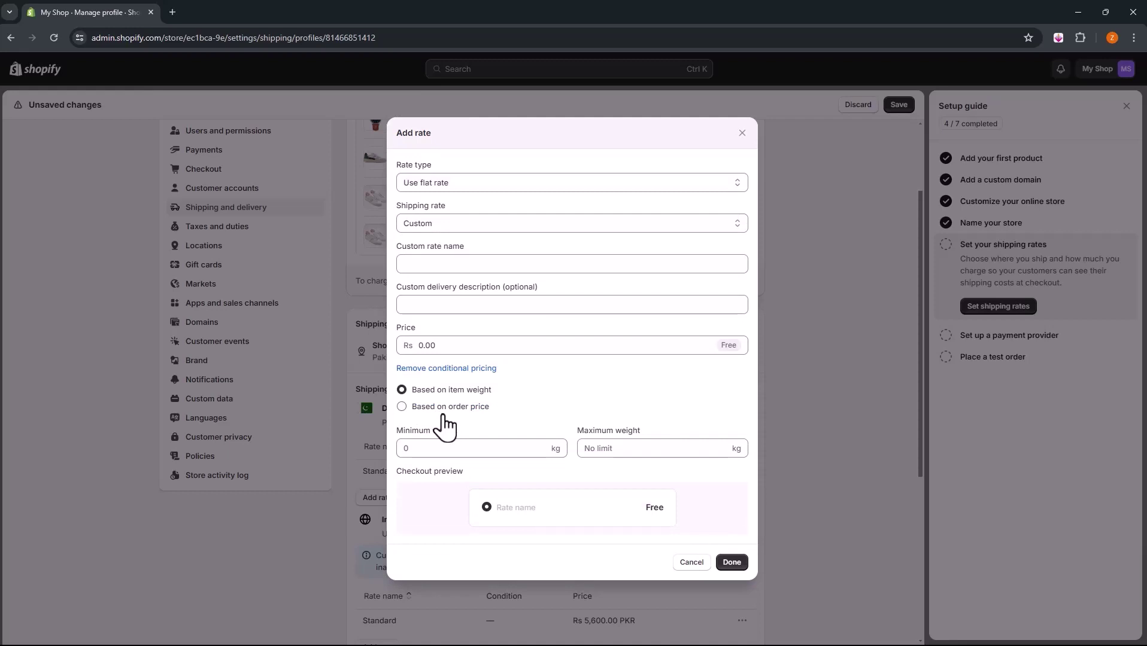
click(472, 450)
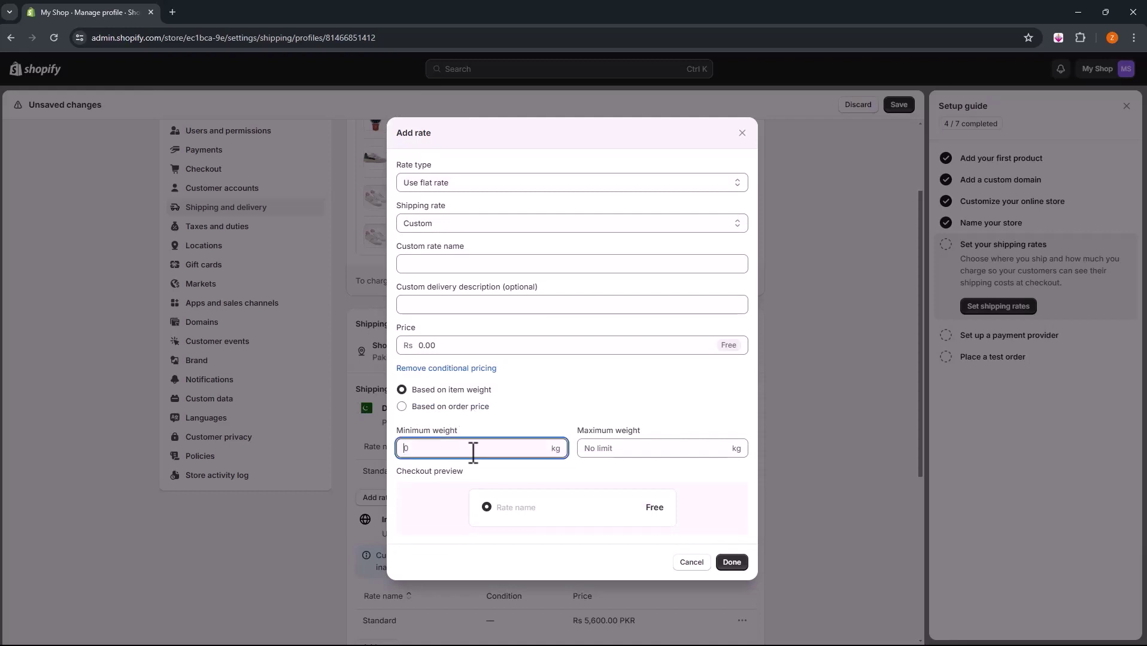
text(5)
click(620, 450)
text(29)
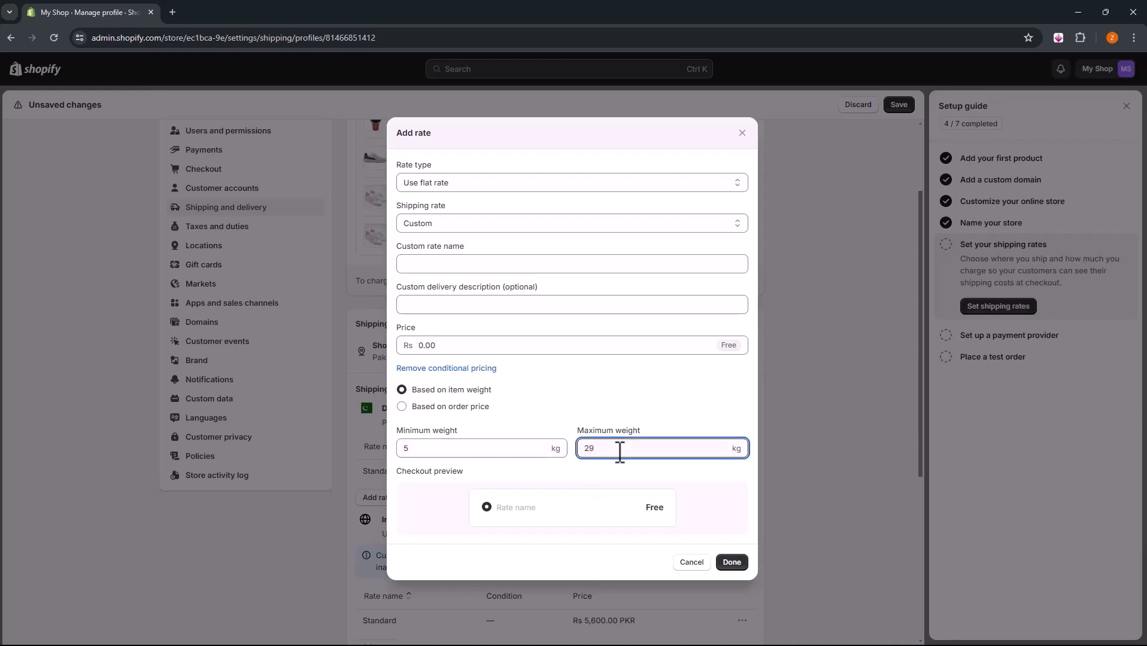
key(BackSpace)
text(0)
click(460, 347)
text(2999)
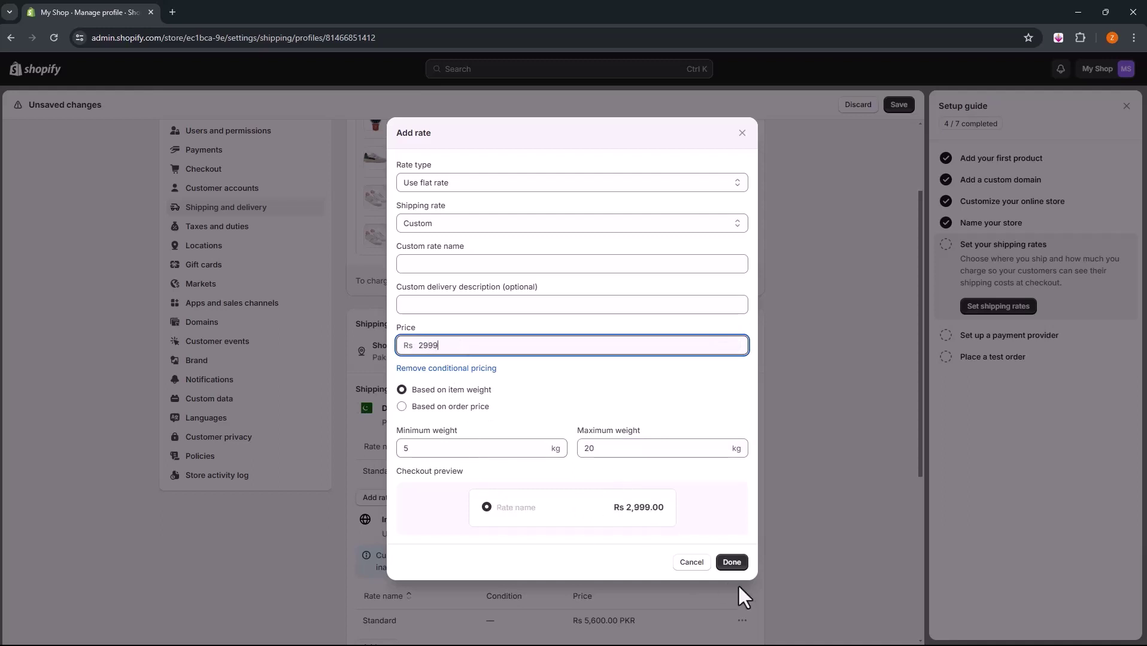
Step: Base the new Domestic rate's conditional pricing on order price, with a minimum of Rs 5,999 and a maximum of Rs 400,000
click(414, 408)
double_click(442, 455)
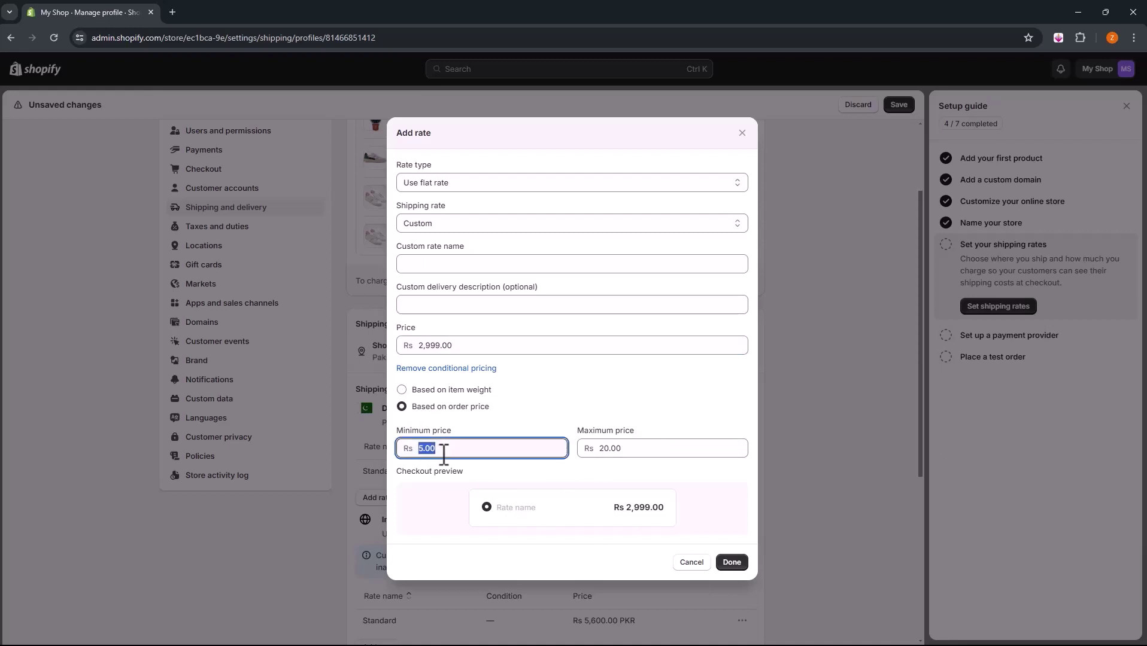
text(5999)
click(694, 458)
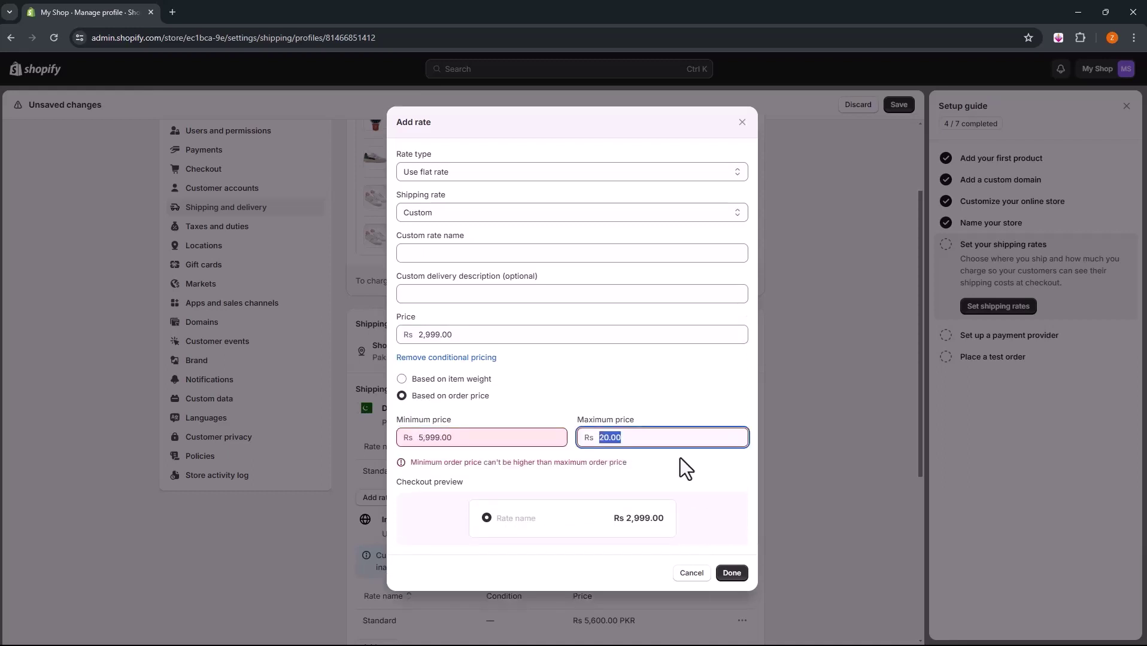
text(4)
text(=)
key(BackSpace)
key(BackSpace)
text(400000)
click(687, 462)
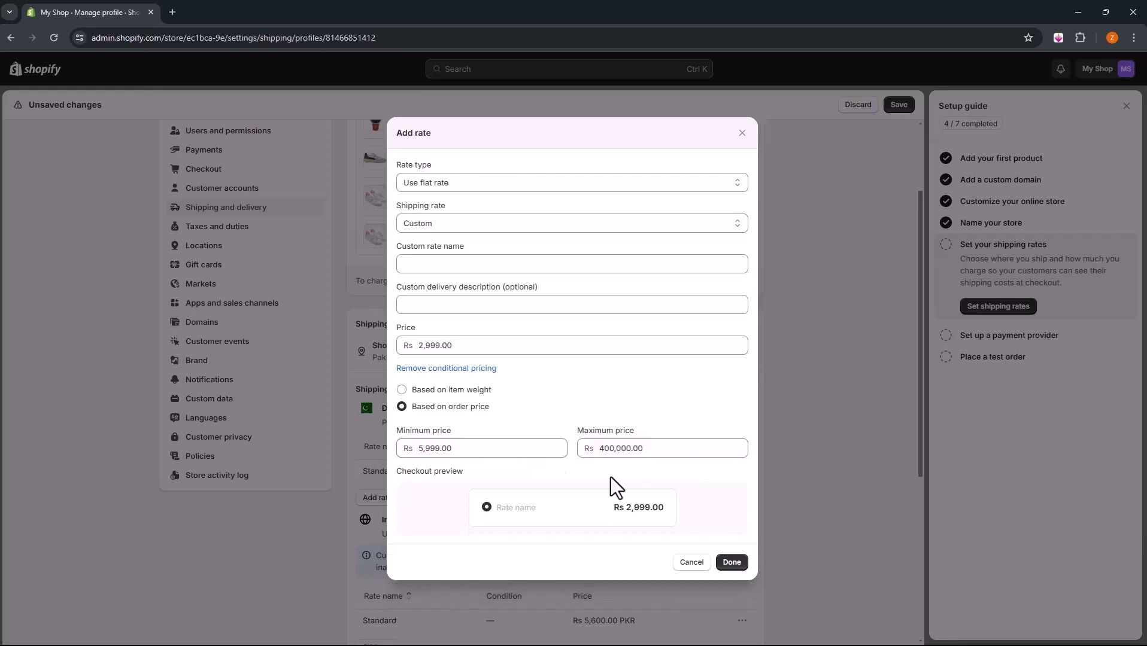
Step: Clear the new rate's price so that shipping is free, and cancel adding the rate
double_click(435, 449)
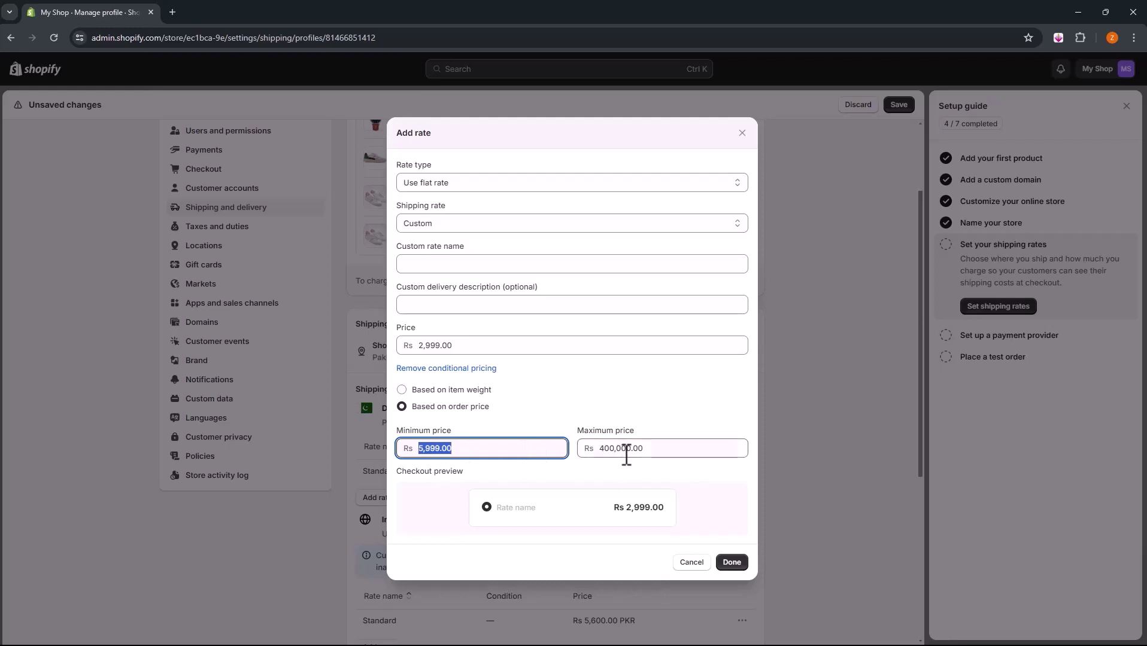
double_click(436, 345)
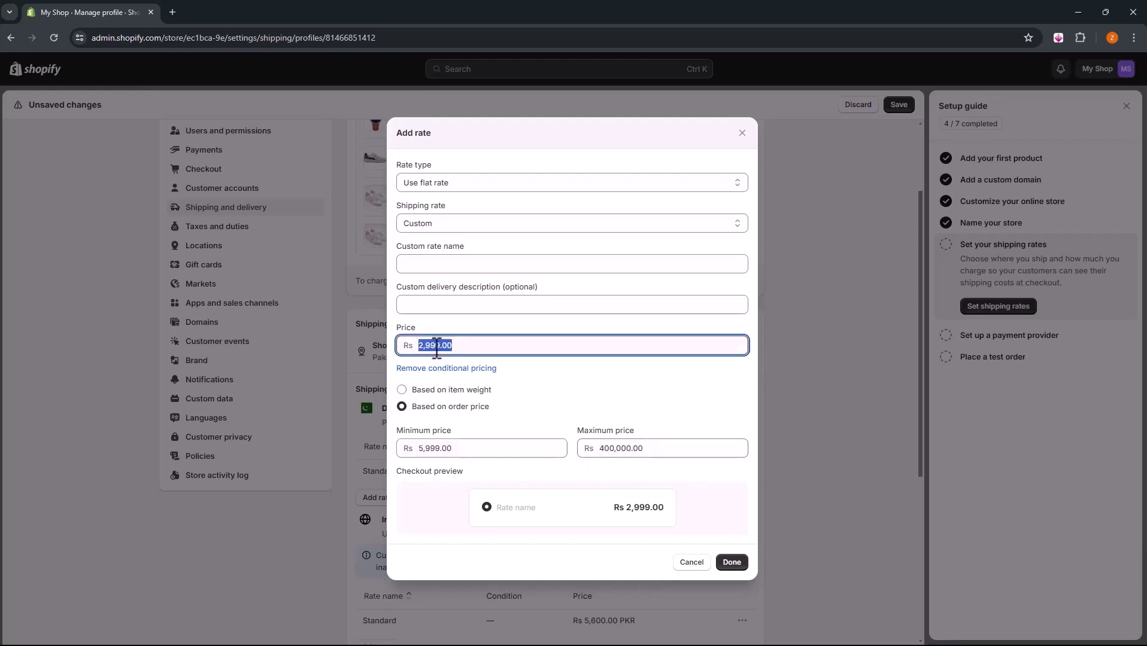
text(9)
key(BackSpace)
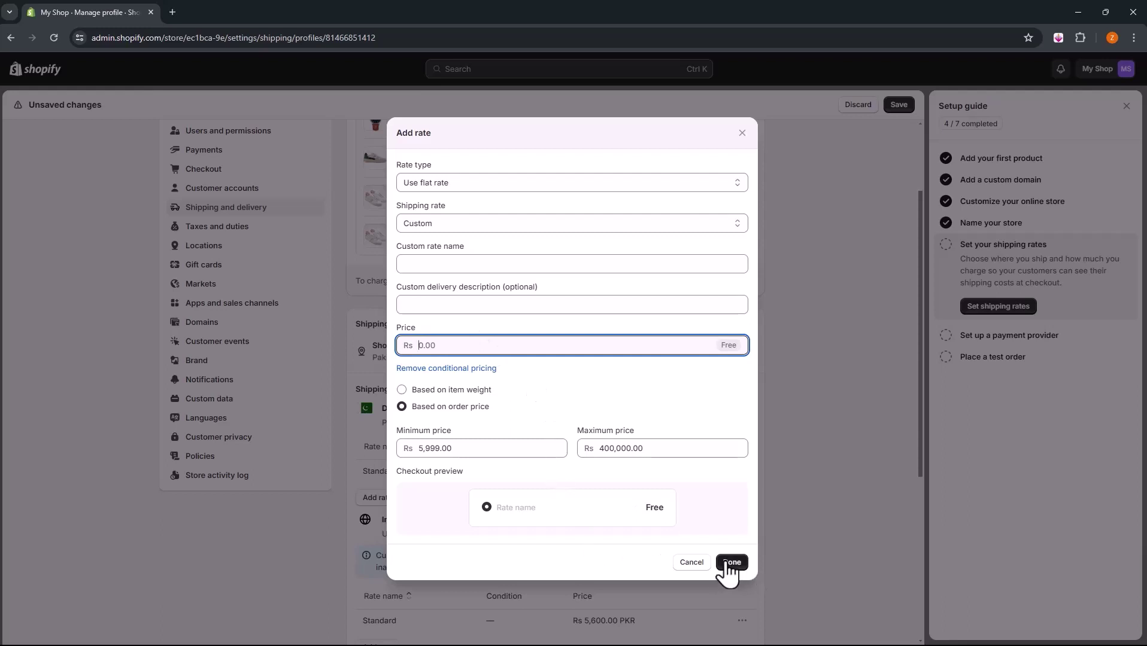
click(691, 562)
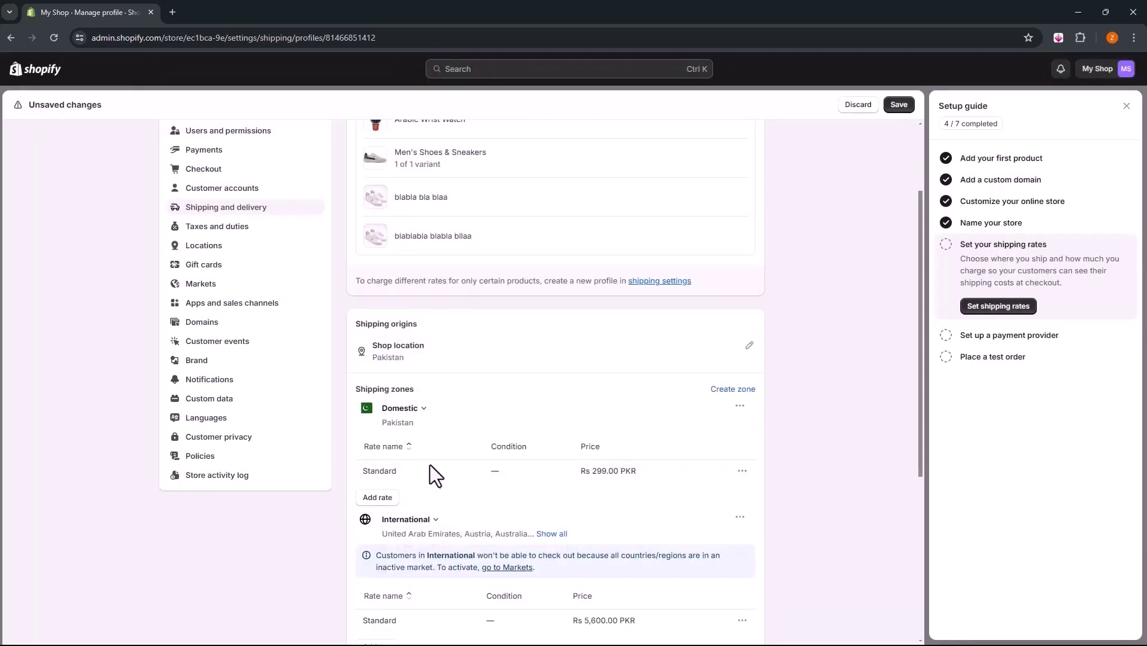
Step: Save the changes to the general shipping profile
scroll(507, 448, down, 3)
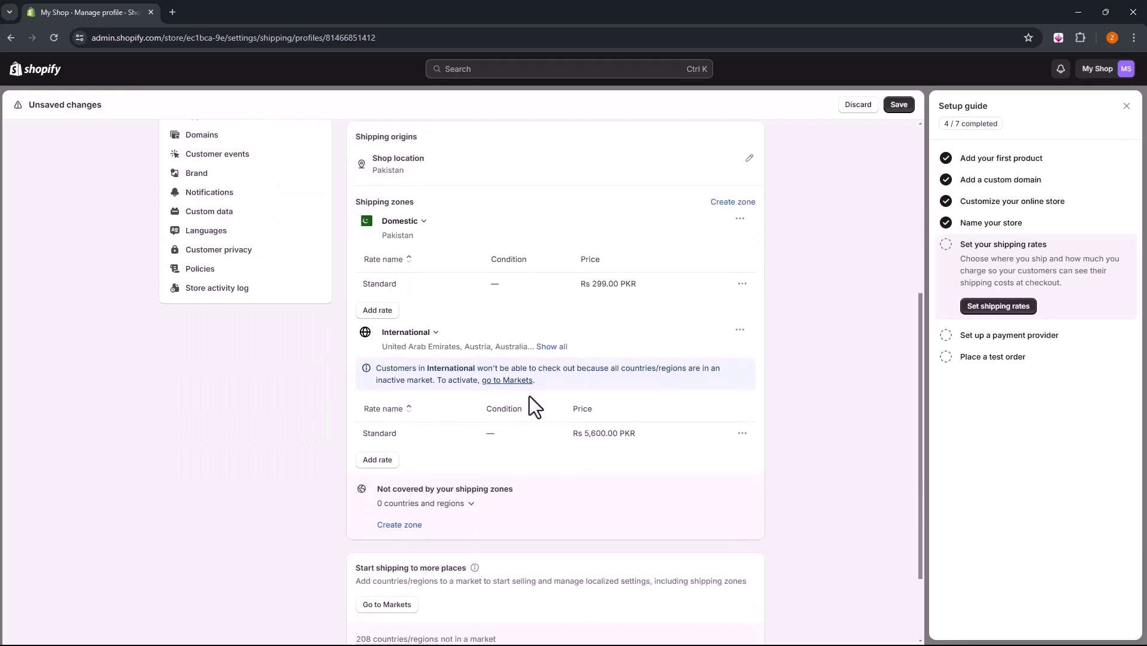
scroll(530, 397, down, 2)
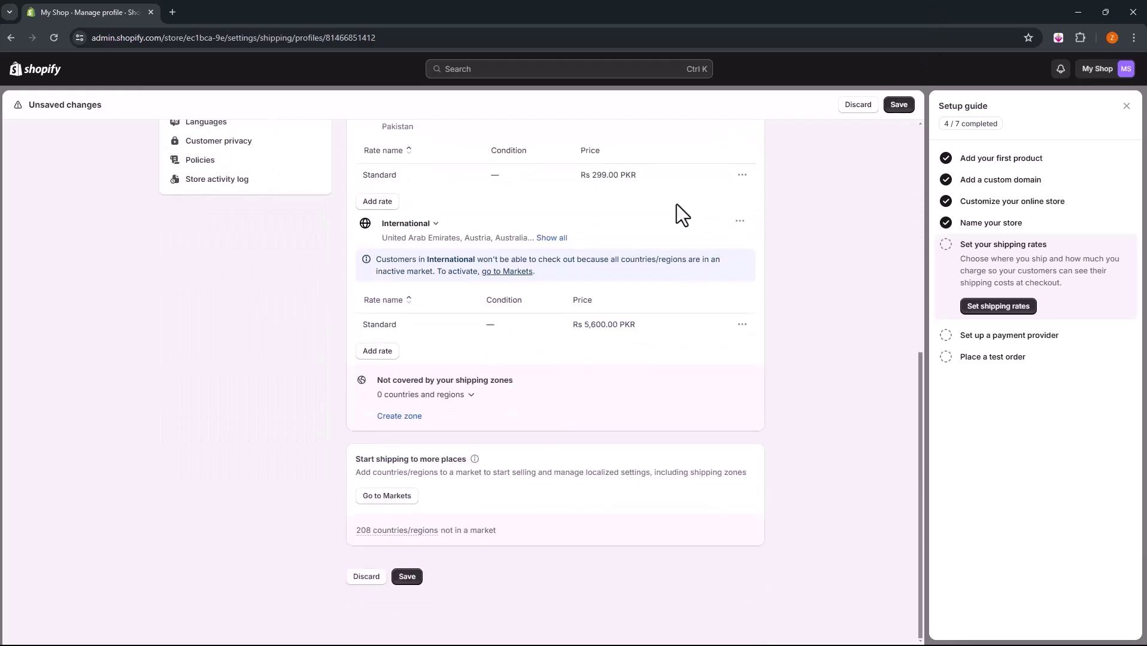
click(899, 110)
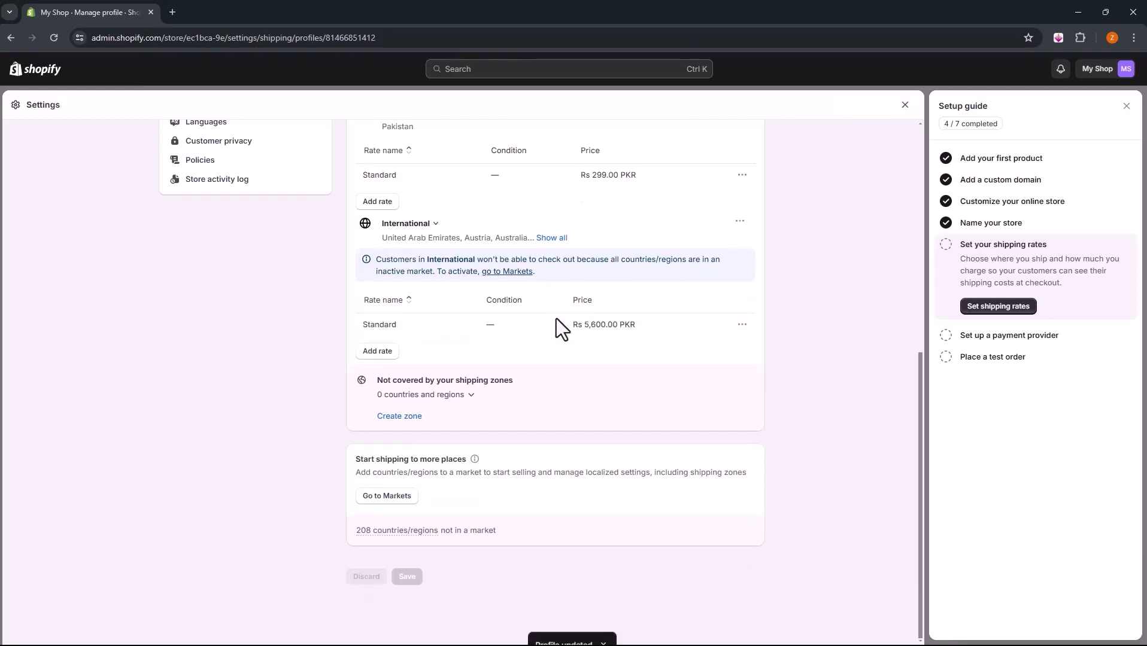
Step: Return to the shipping and delivery settings and look over their sections, including the information on manual delivery dates
scroll(557, 318, up, 5)
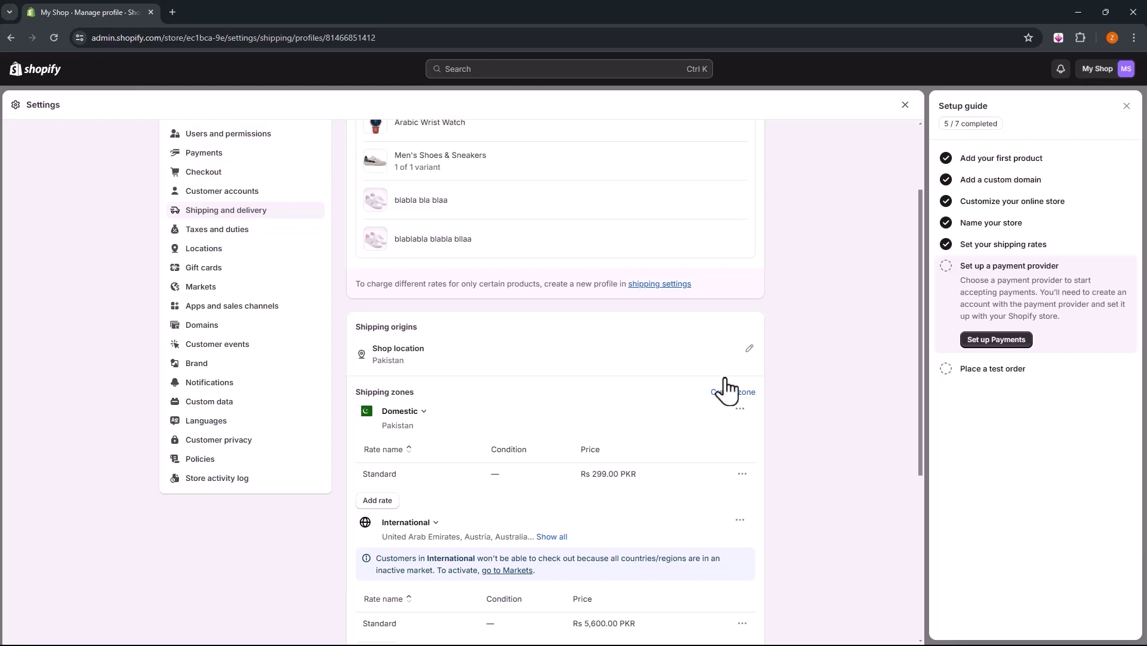
scroll(628, 341, up, 2)
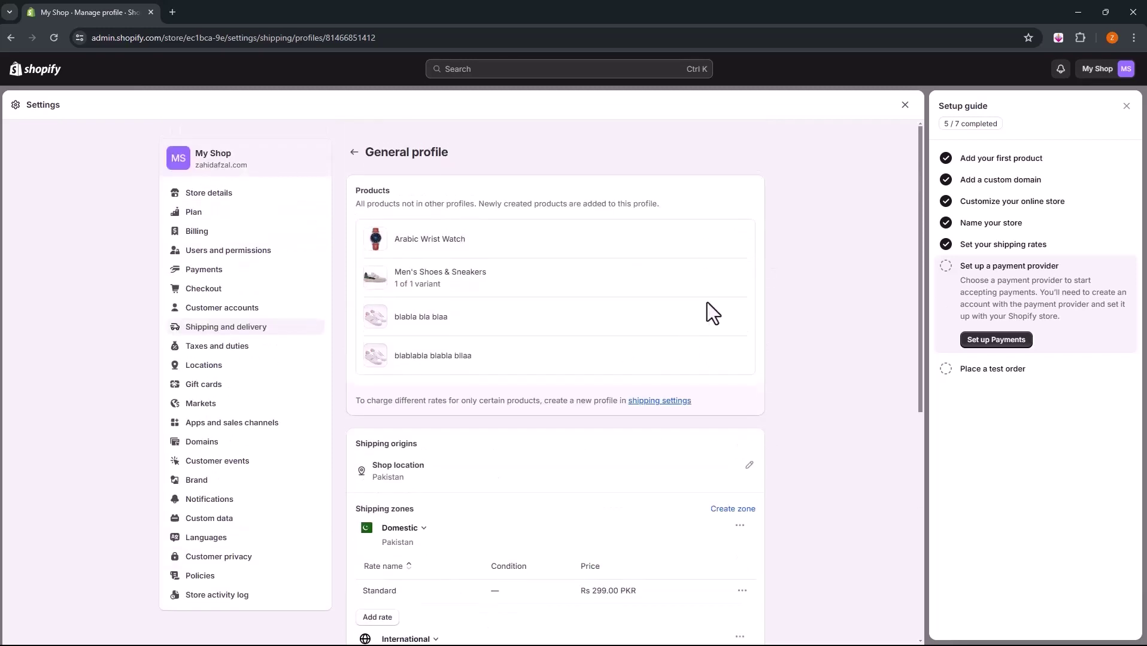
click(355, 155)
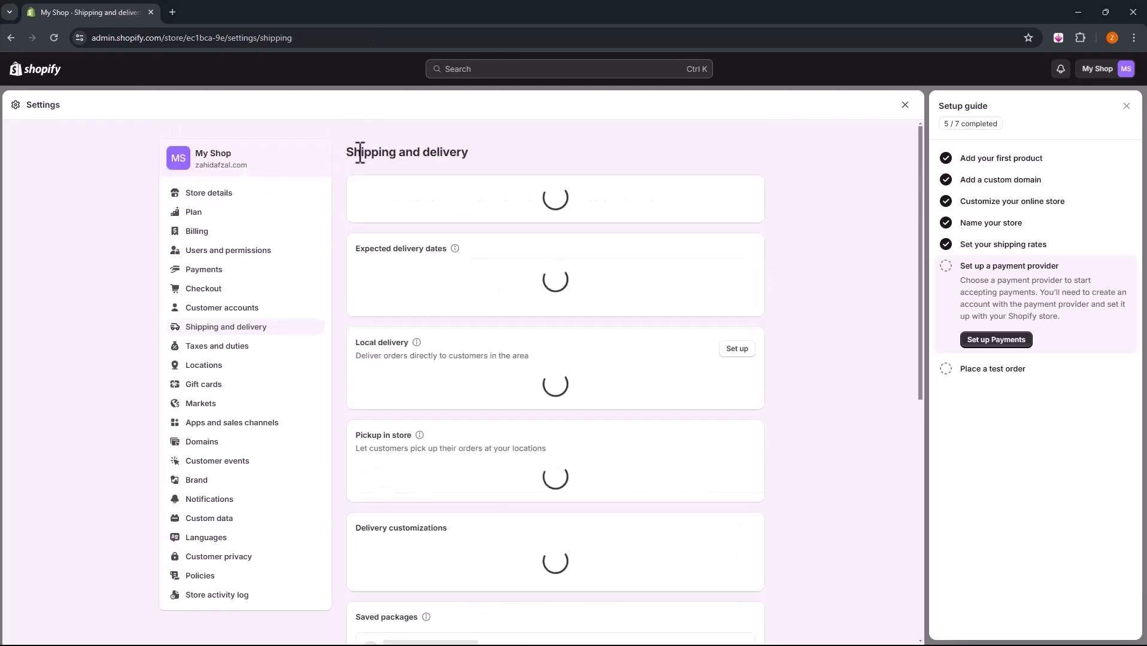
scroll(501, 362, down, 7)
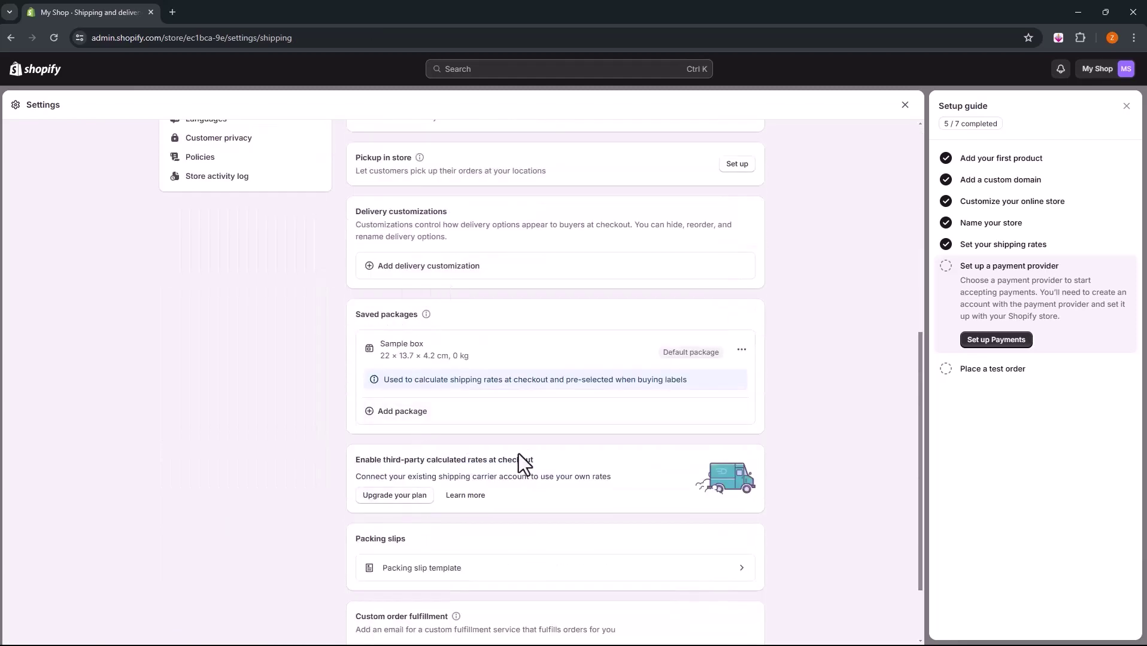
scroll(521, 452, up, 5)
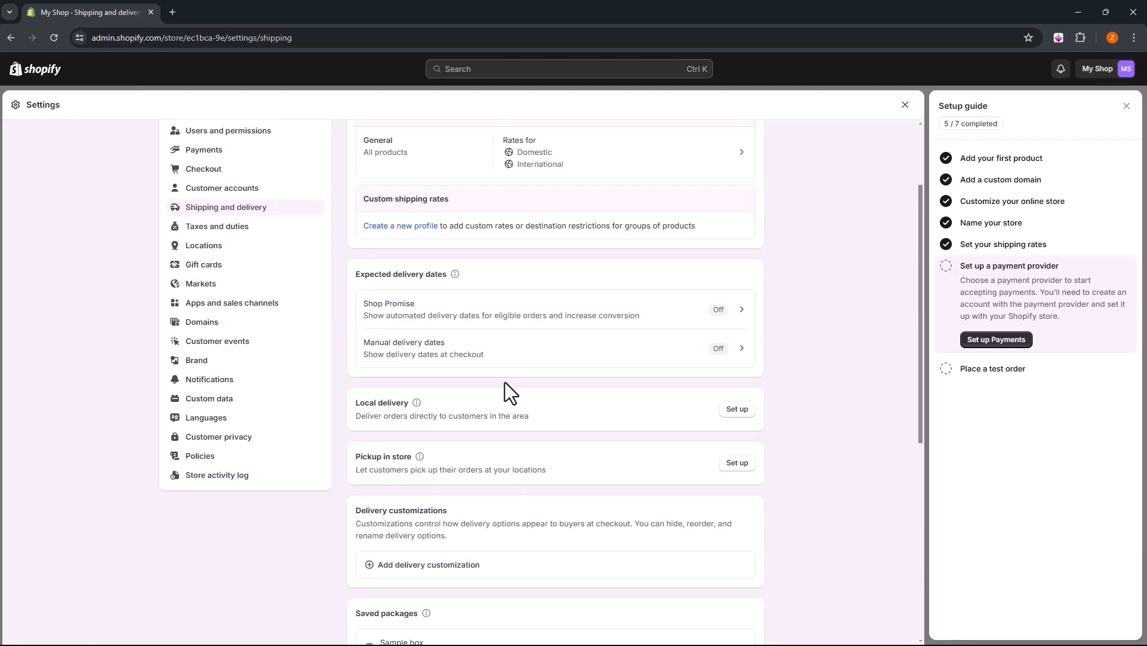
scroll(504, 382, up, 1)
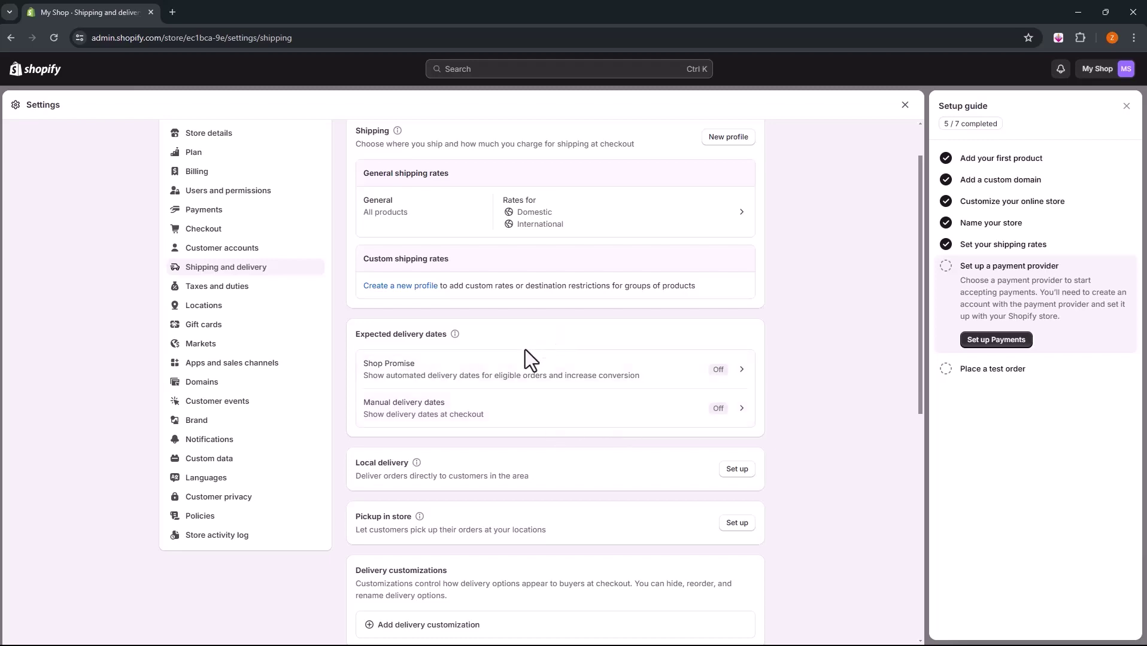
click(504, 411)
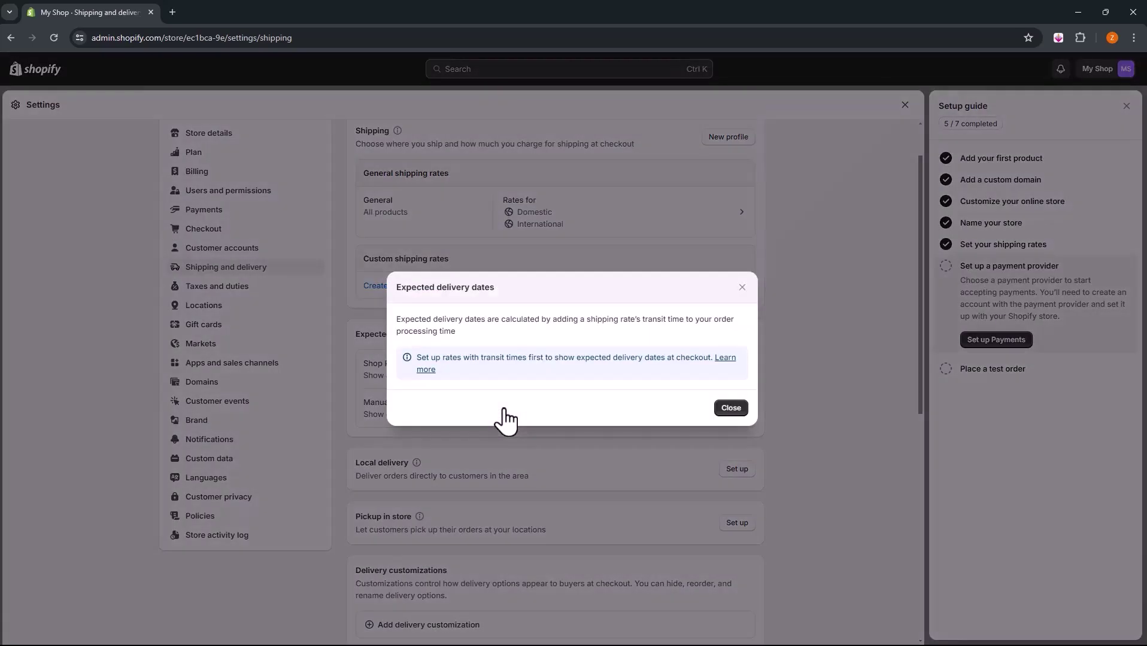
click(726, 411)
Step: Turn on local delivery for the shop location, review its delivery area and pricing options, and return to shipping settings without saving
scroll(488, 449, down, 2)
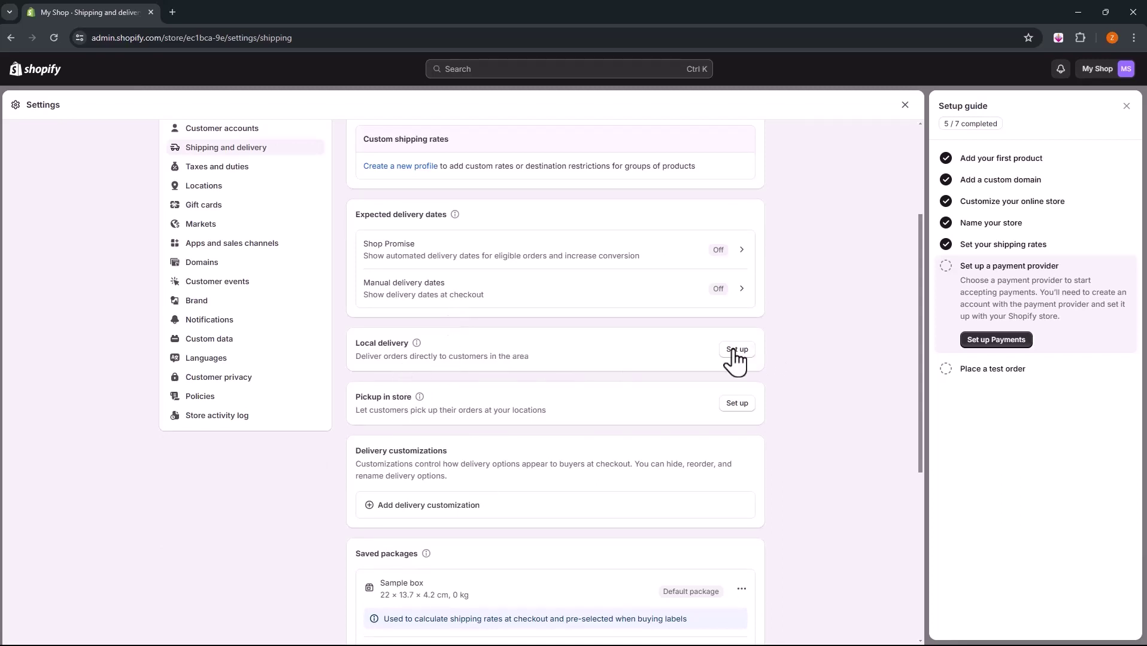
click(736, 351)
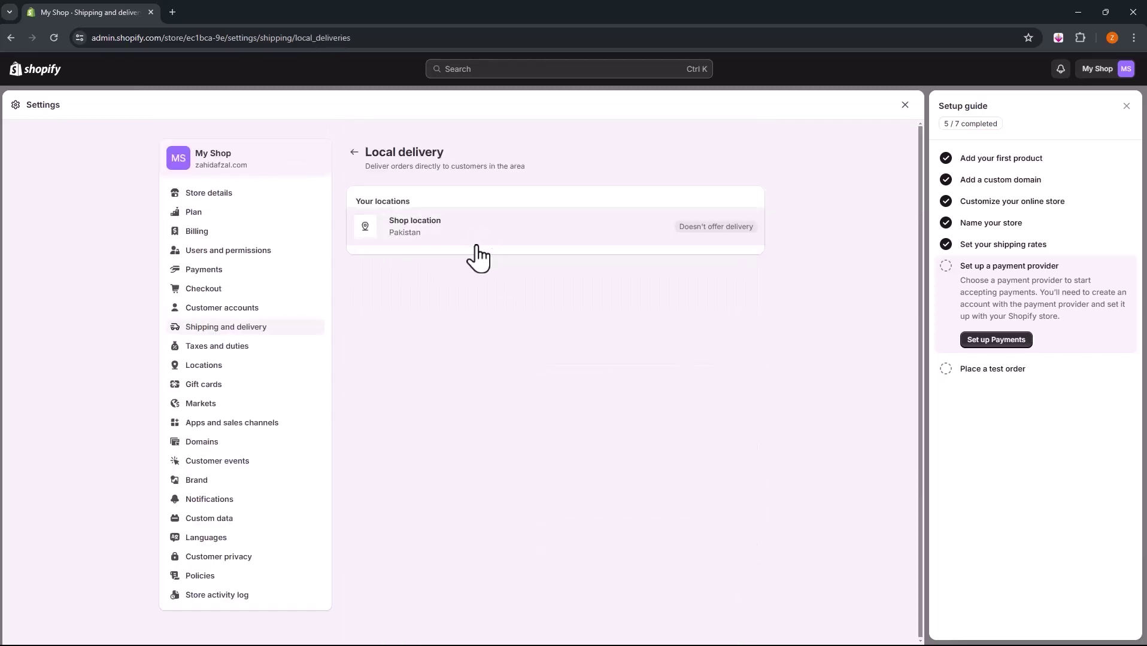
click(641, 242)
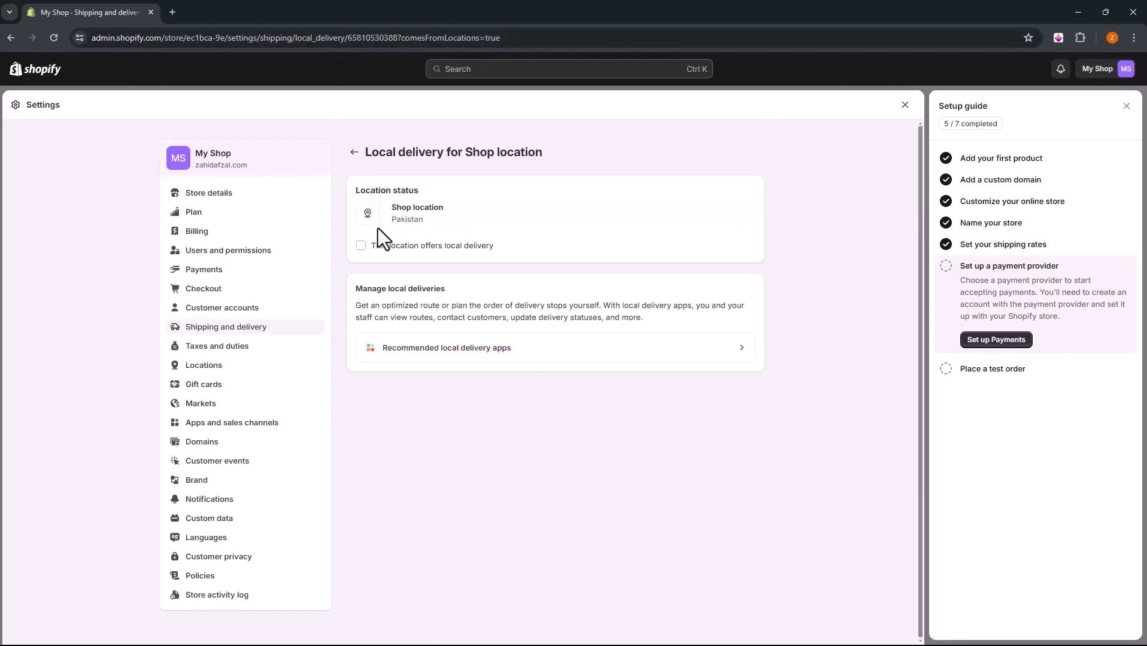
click(361, 246)
scroll(417, 524, down, 2)
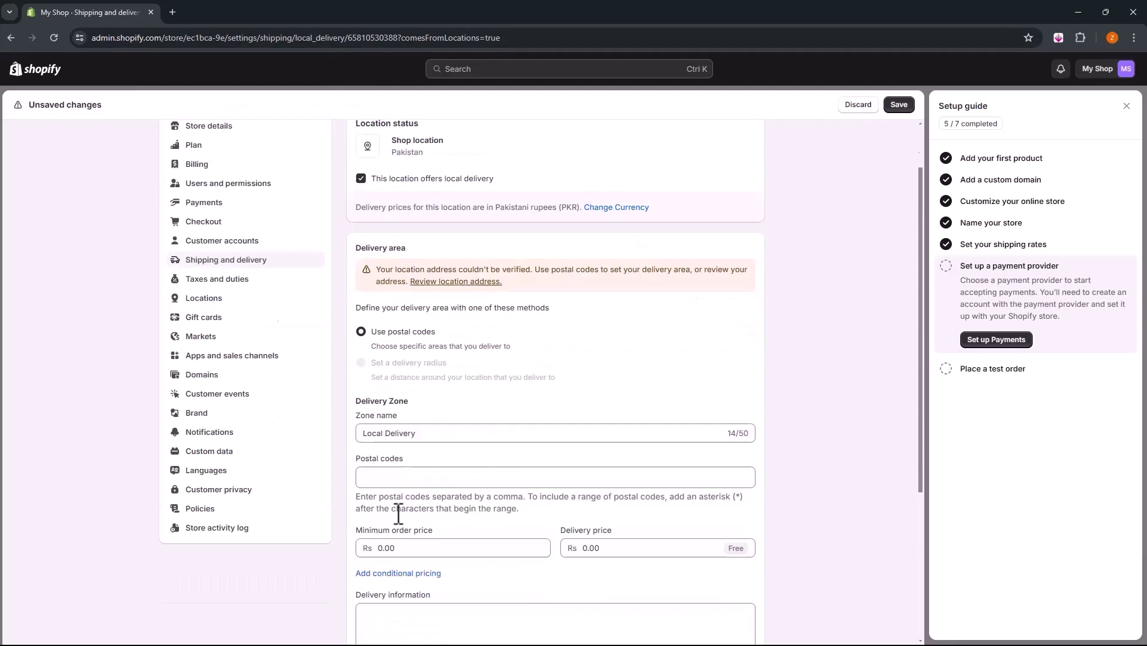
scroll(486, 296, up, 2)
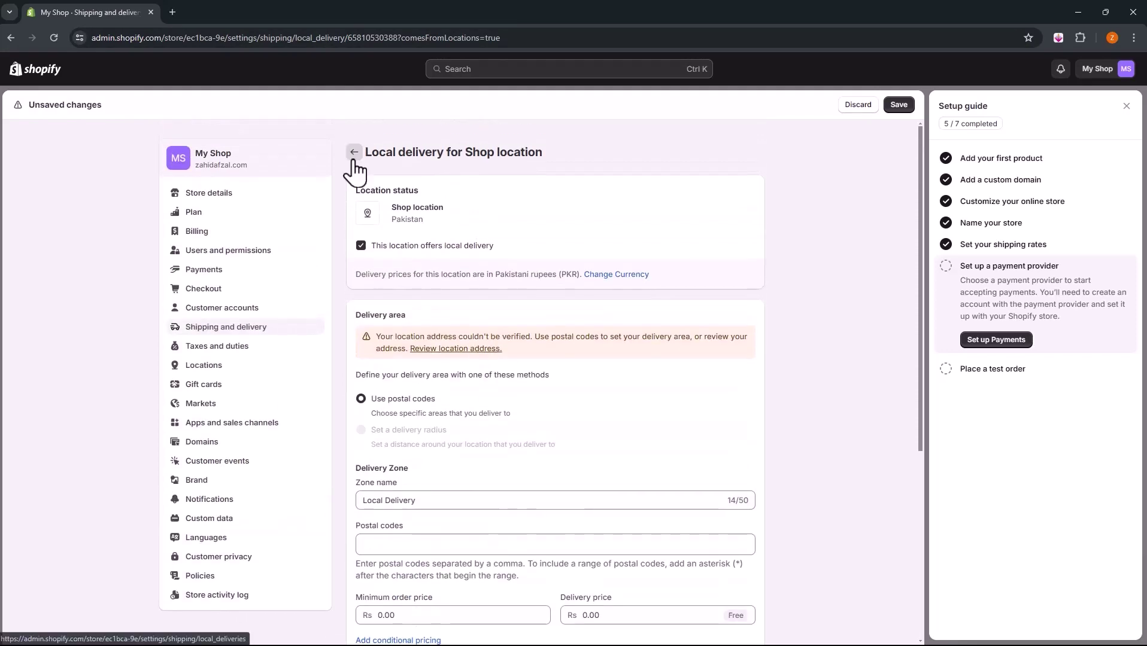
click(354, 154)
click(720, 382)
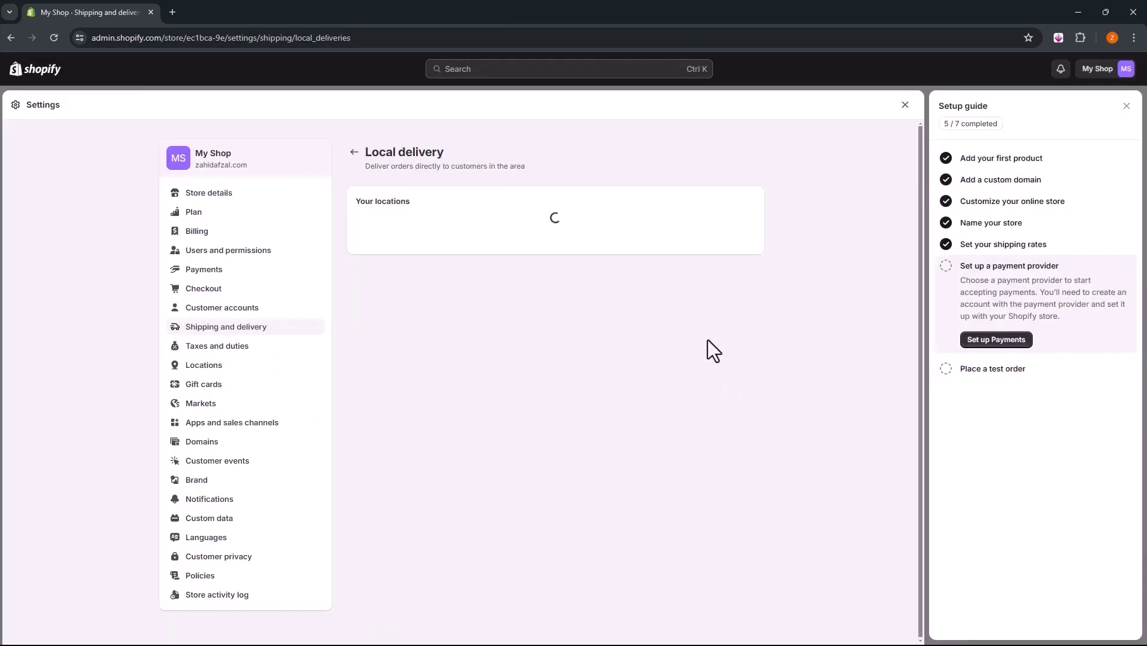
click(354, 154)
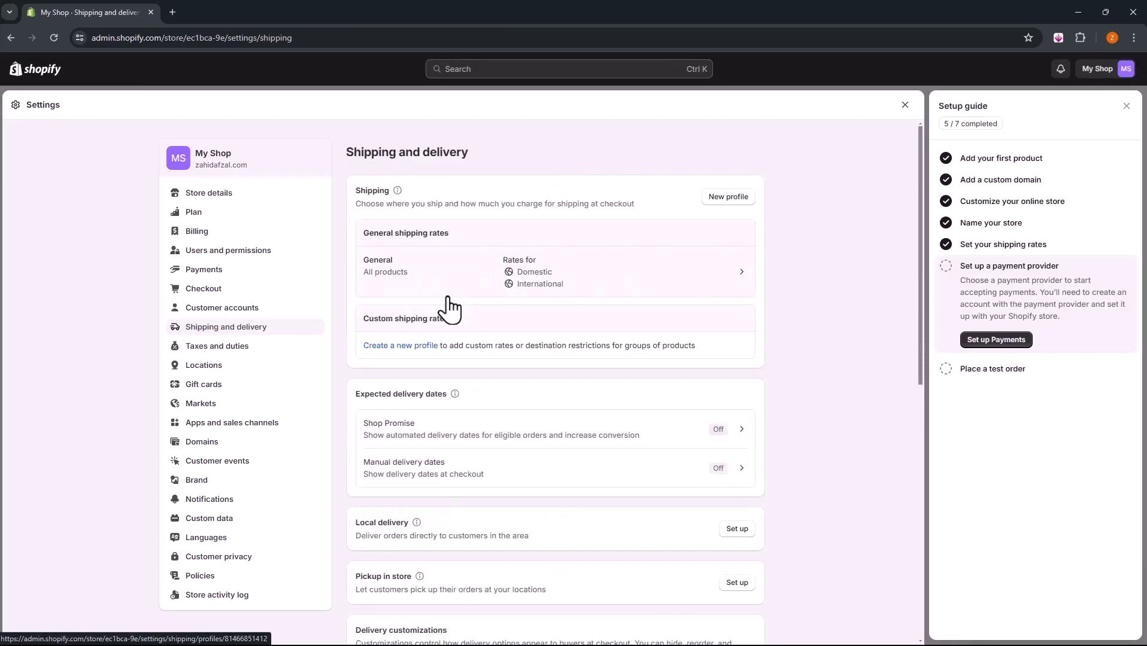
Step: Look through the remaining shipping and delivery sections, open the packing slip template and generate its PDF preview
scroll(427, 388, down, 4)
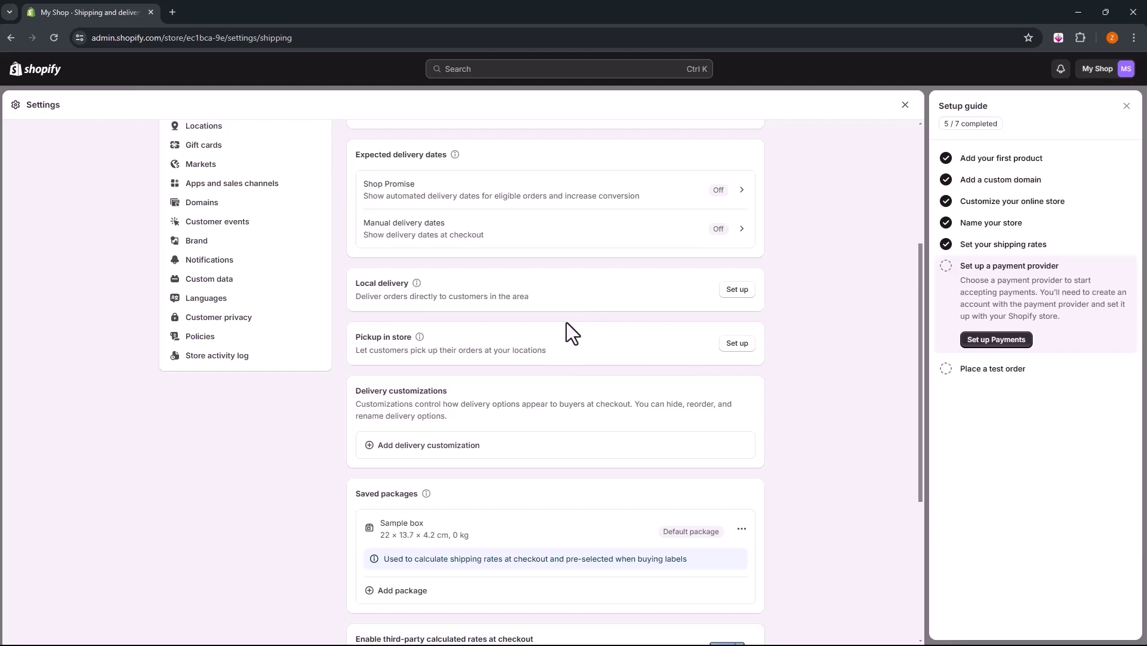
scroll(488, 401, down, 3)
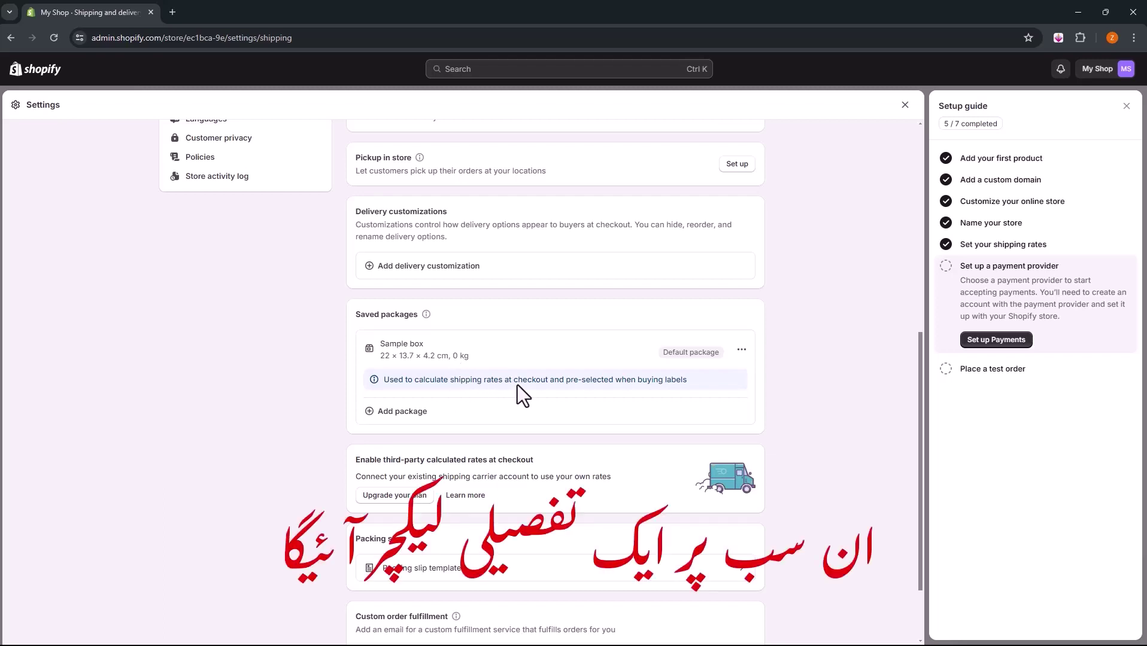
scroll(517, 392, down, 2)
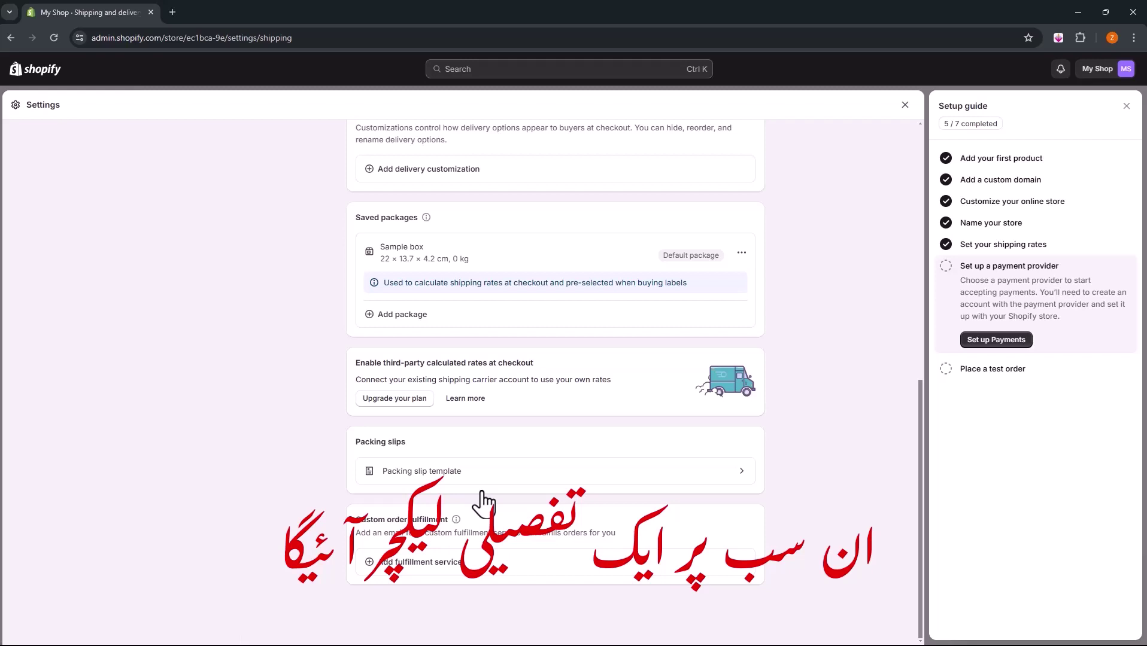
click(416, 472)
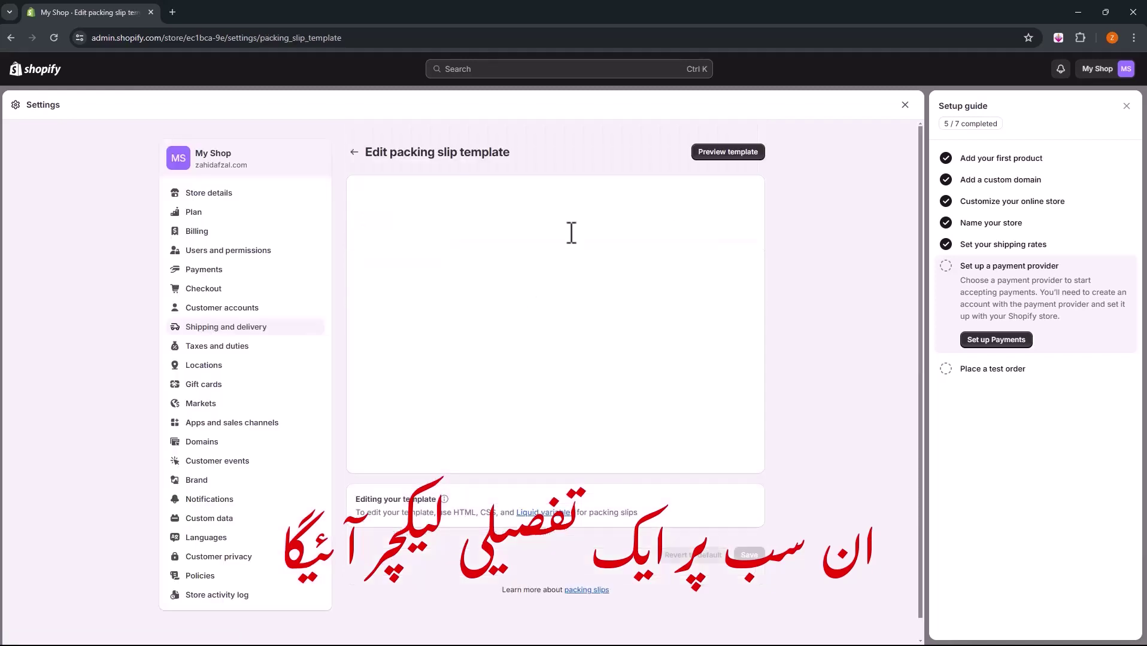
click(721, 148)
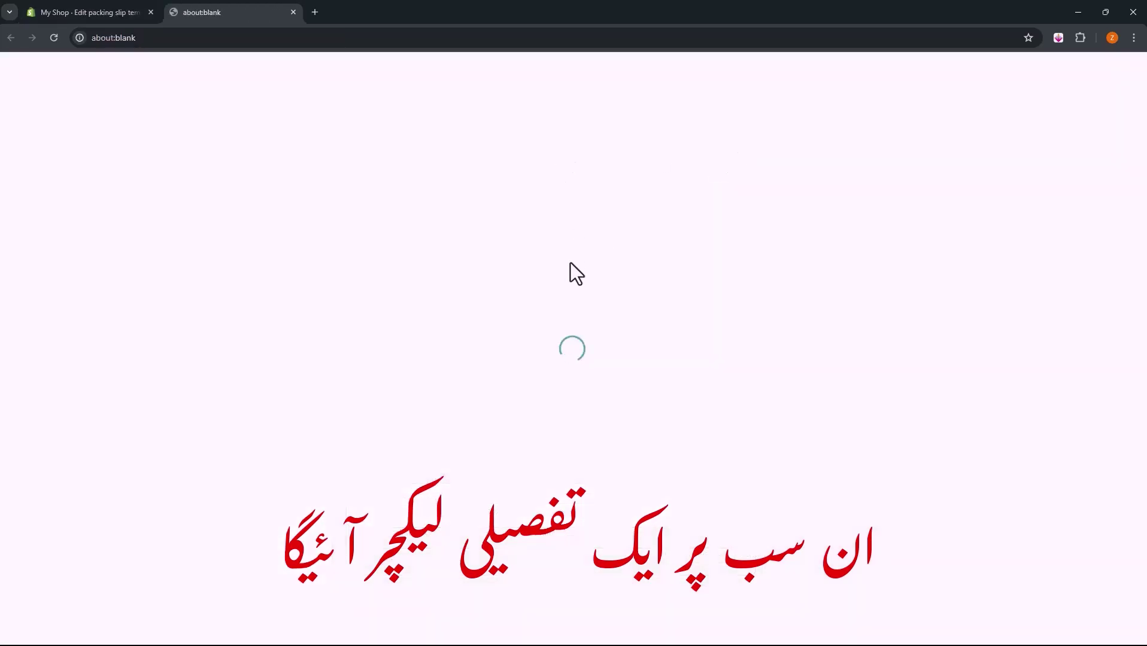
click(577, 384)
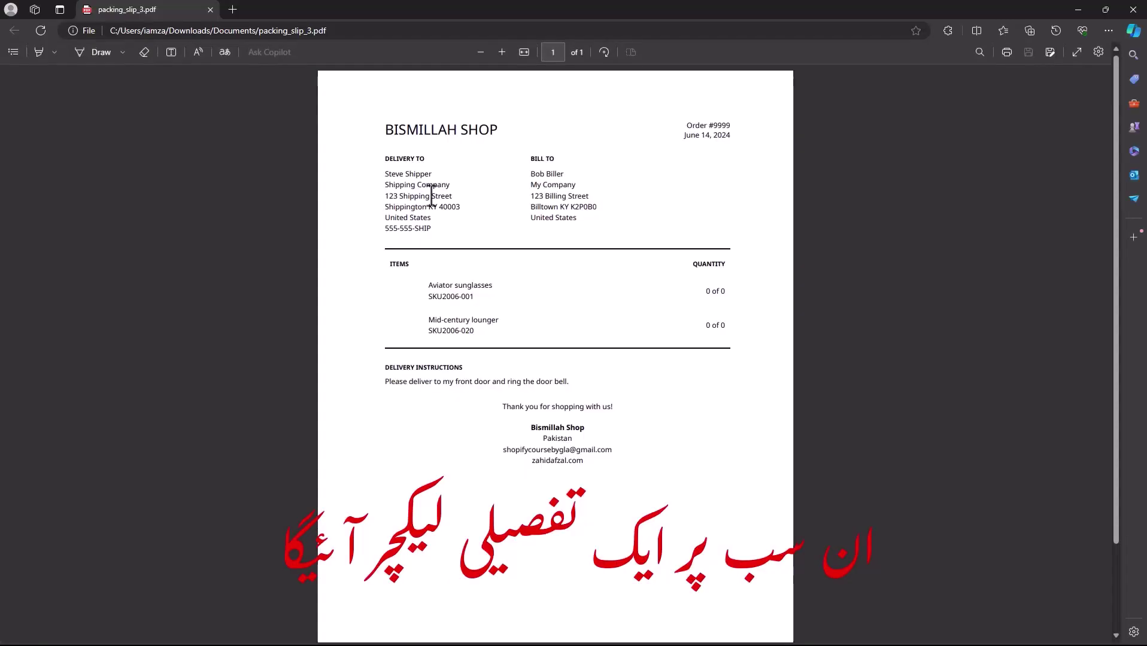
Step: Examine the shop name and address details on the packing slip PDF, and close the preview to return to the template
drag(386, 130, 473, 127)
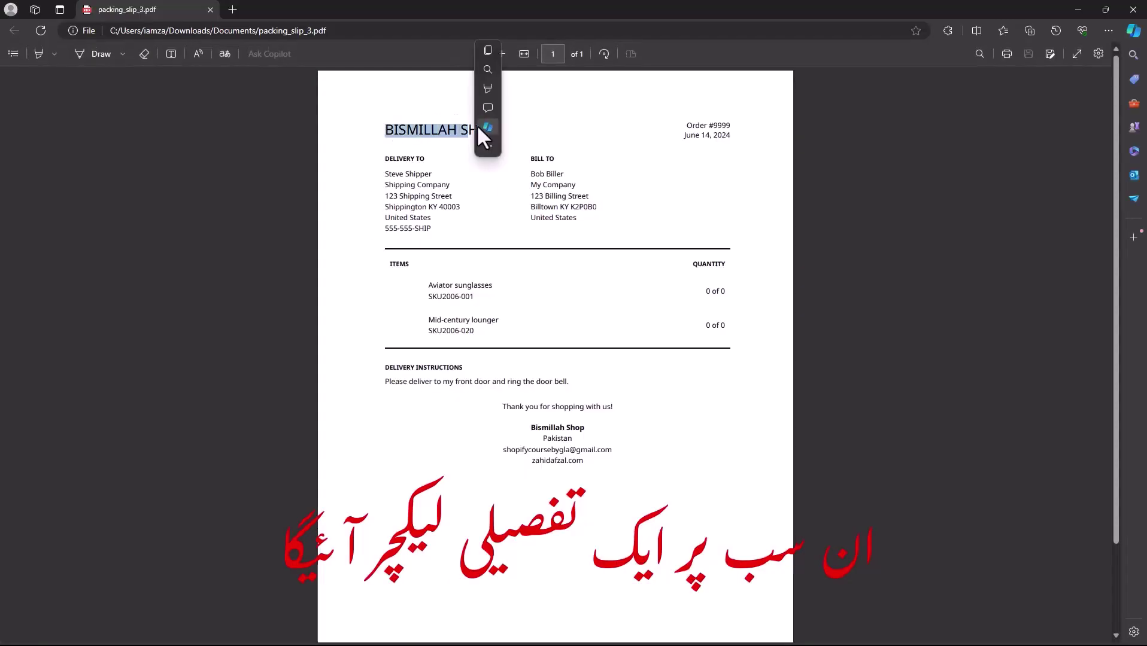
click(477, 125)
click(1107, 55)
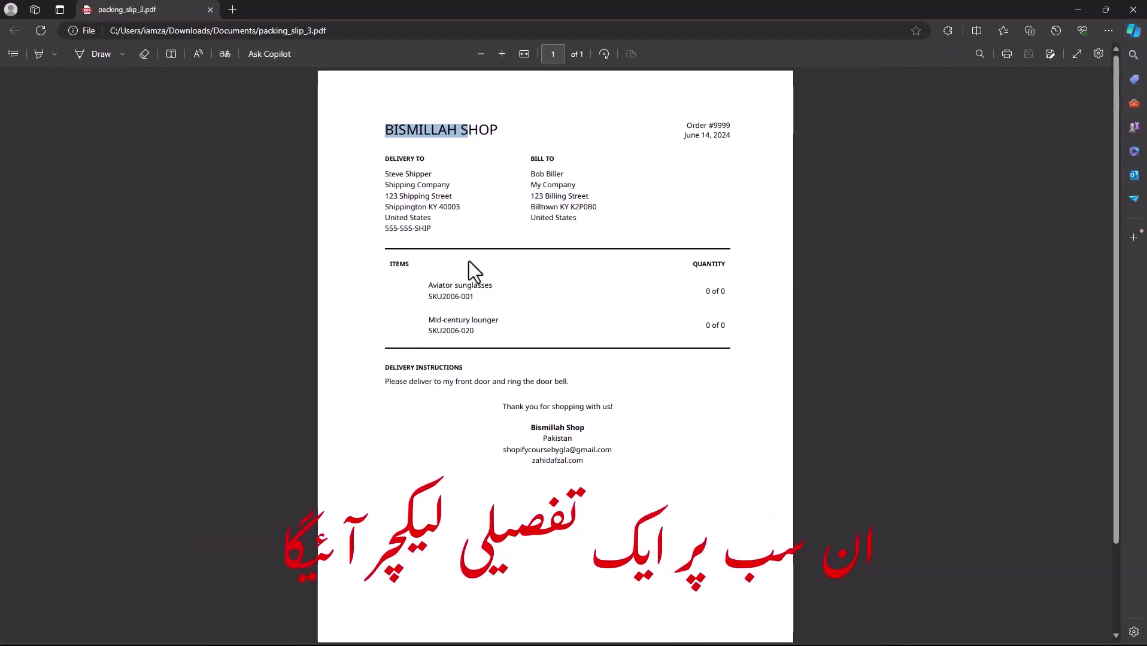
click(588, 186)
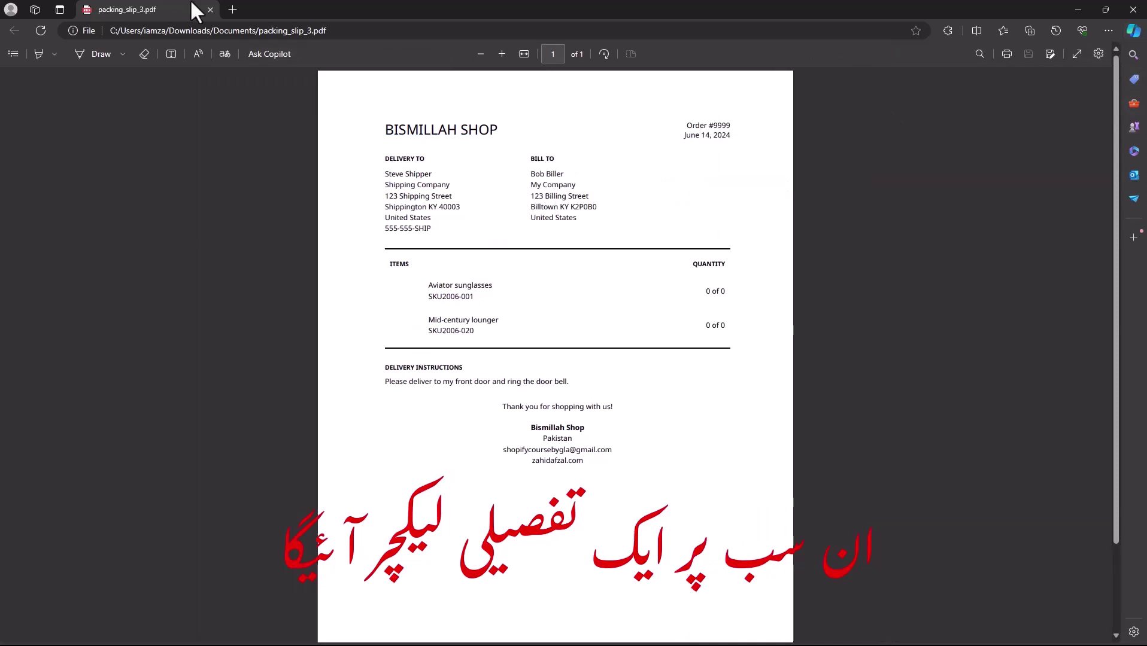
click(211, 9)
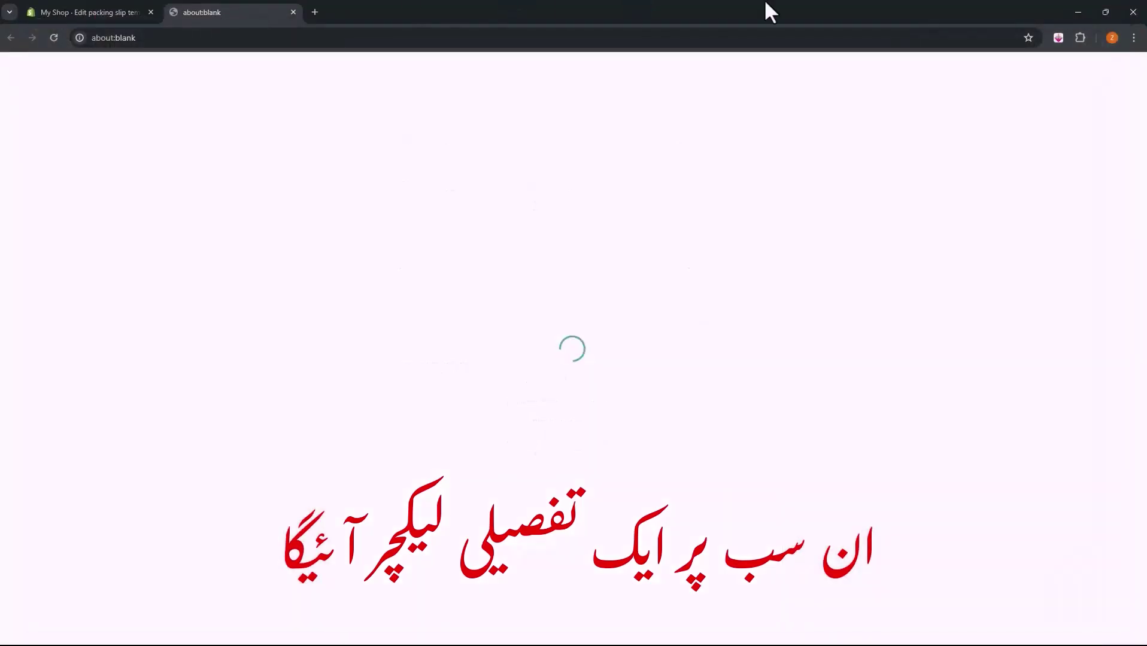
click(292, 12)
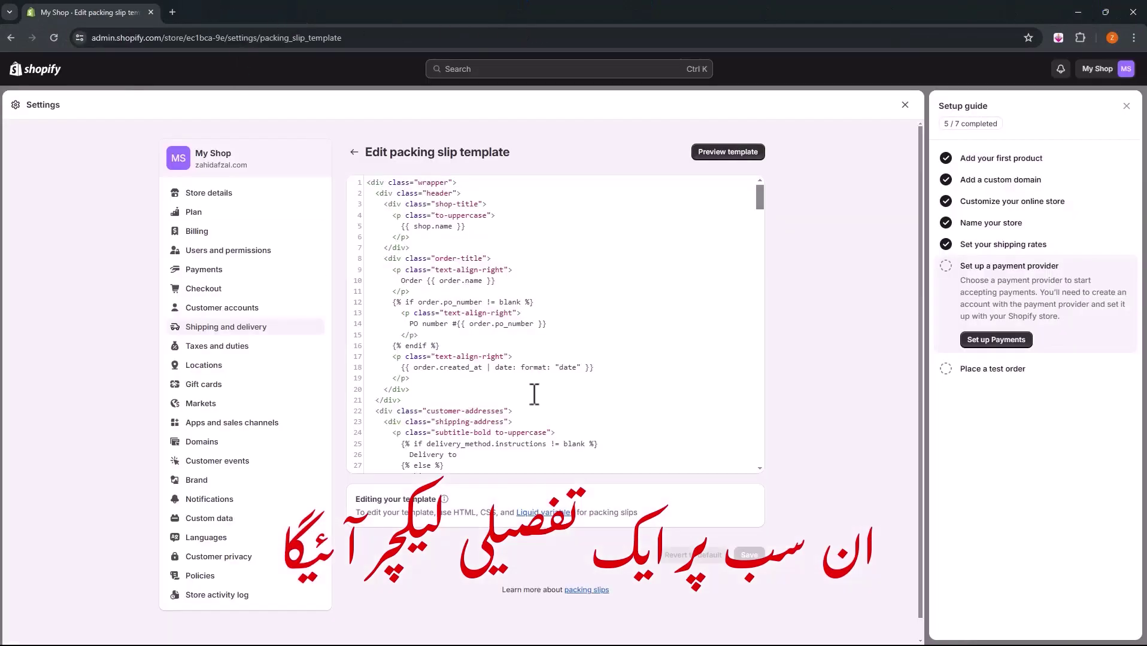
Step: Return to the shipping and delivery settings, open the custom fulfillment service form to review its name and email fields, and cancel it
click(353, 152)
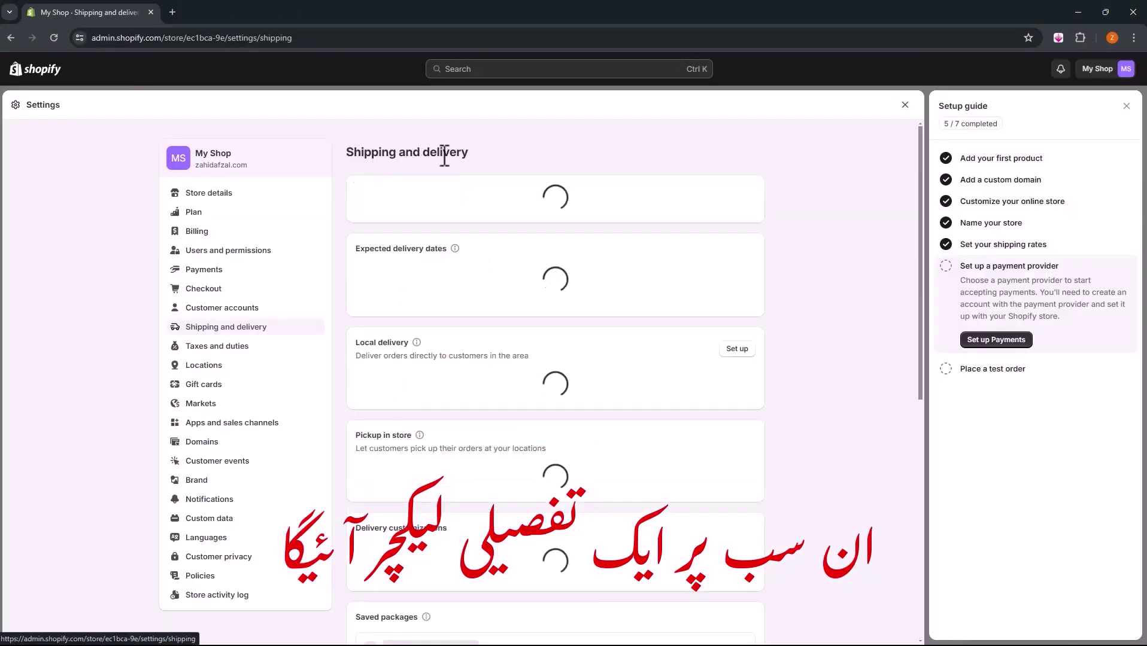
scroll(505, 371, down, 6)
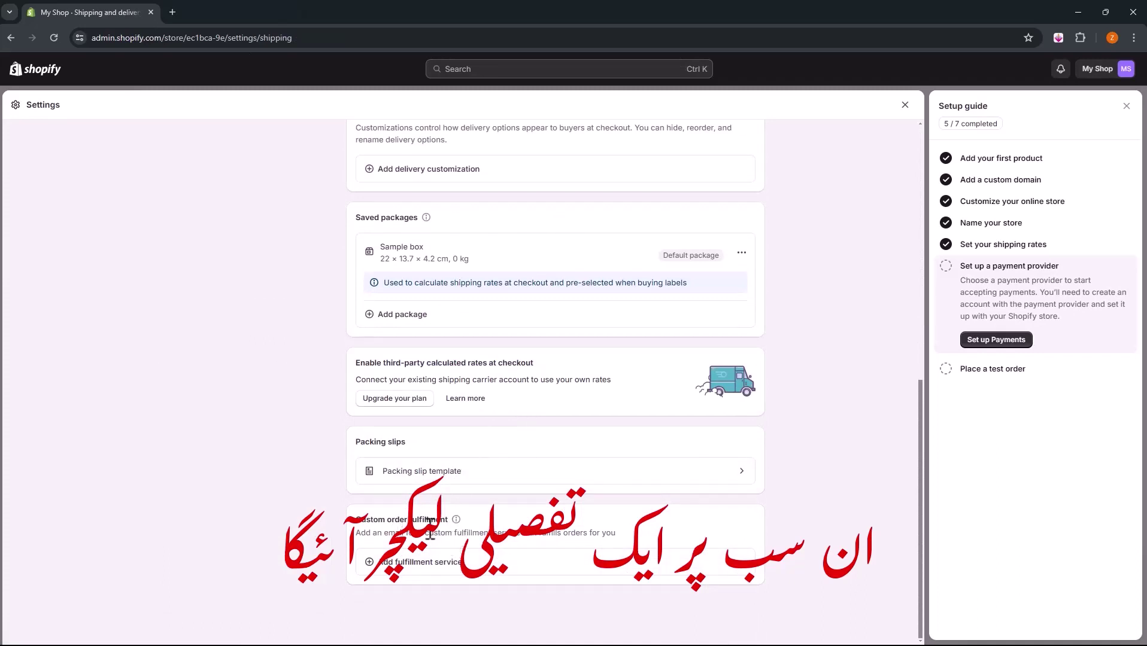
click(444, 577)
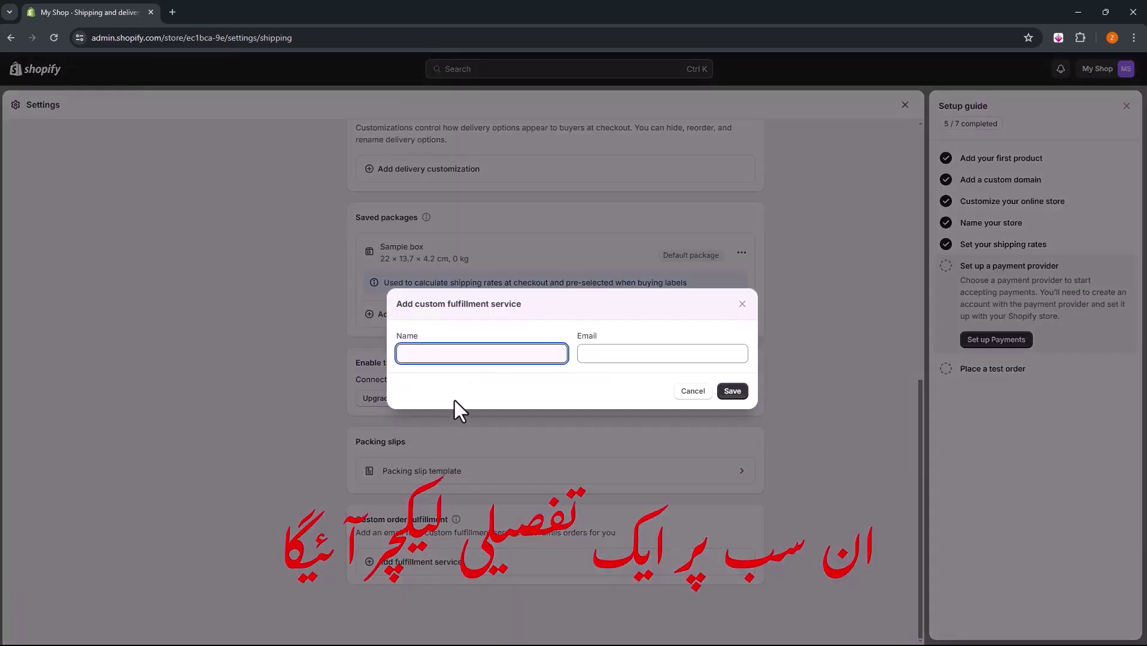
click(617, 353)
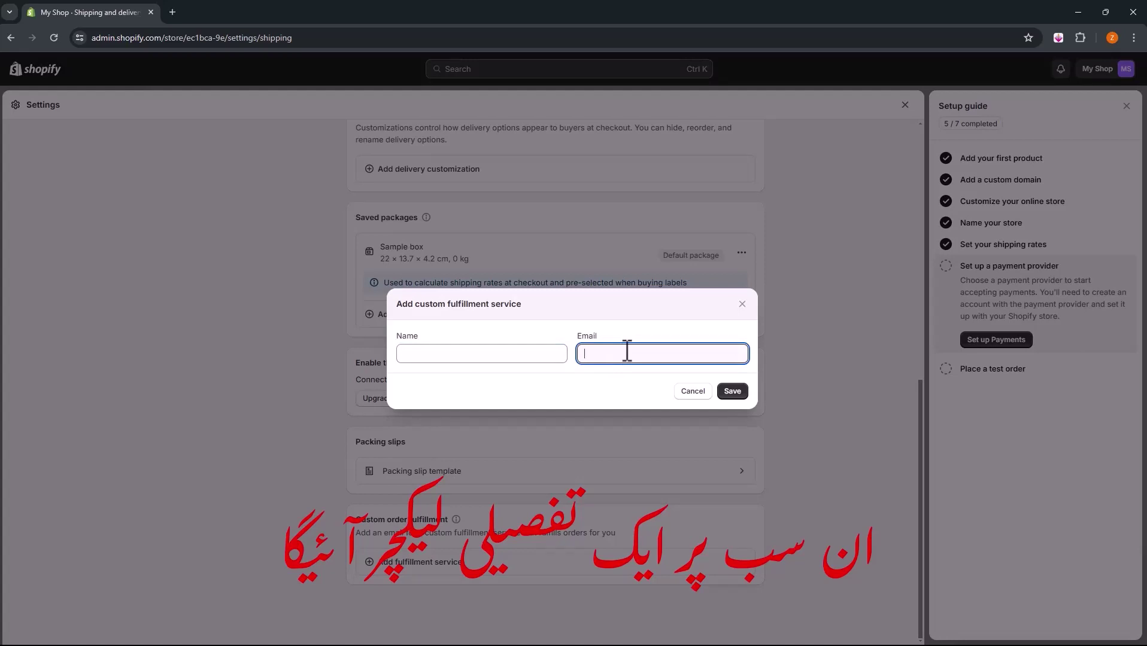
click(688, 393)
scroll(733, 423, up, 8)
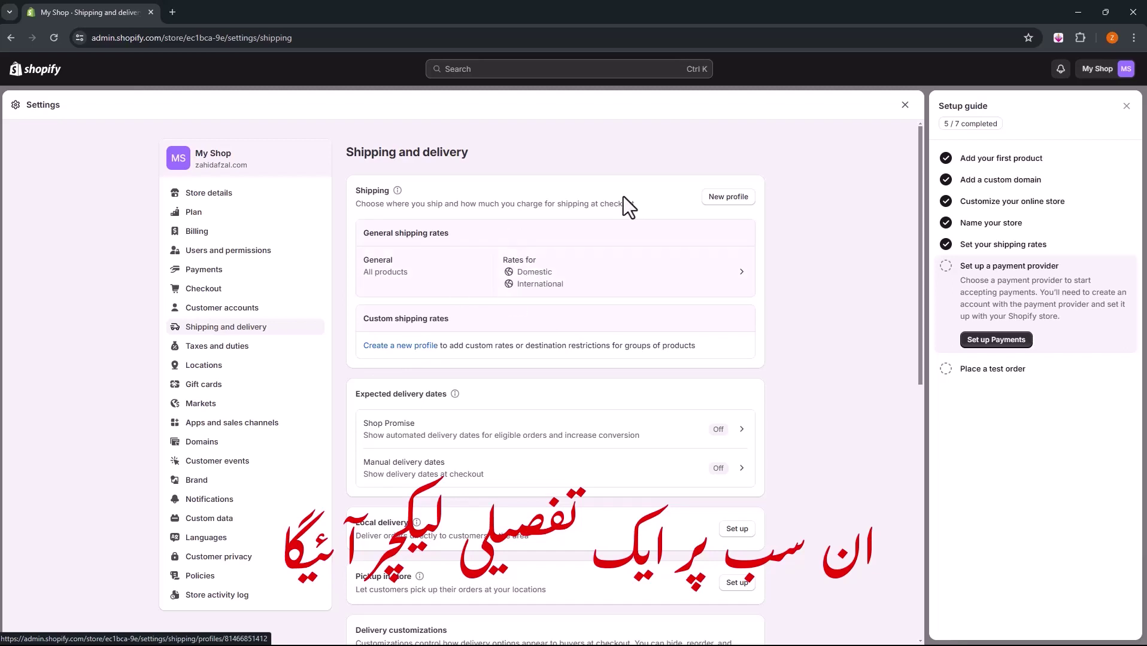
Step: Open the payment provider setup and activate Cash on Delivery (COD) as a manual payment method, leaving its additional details and payment instructions blank
click(998, 344)
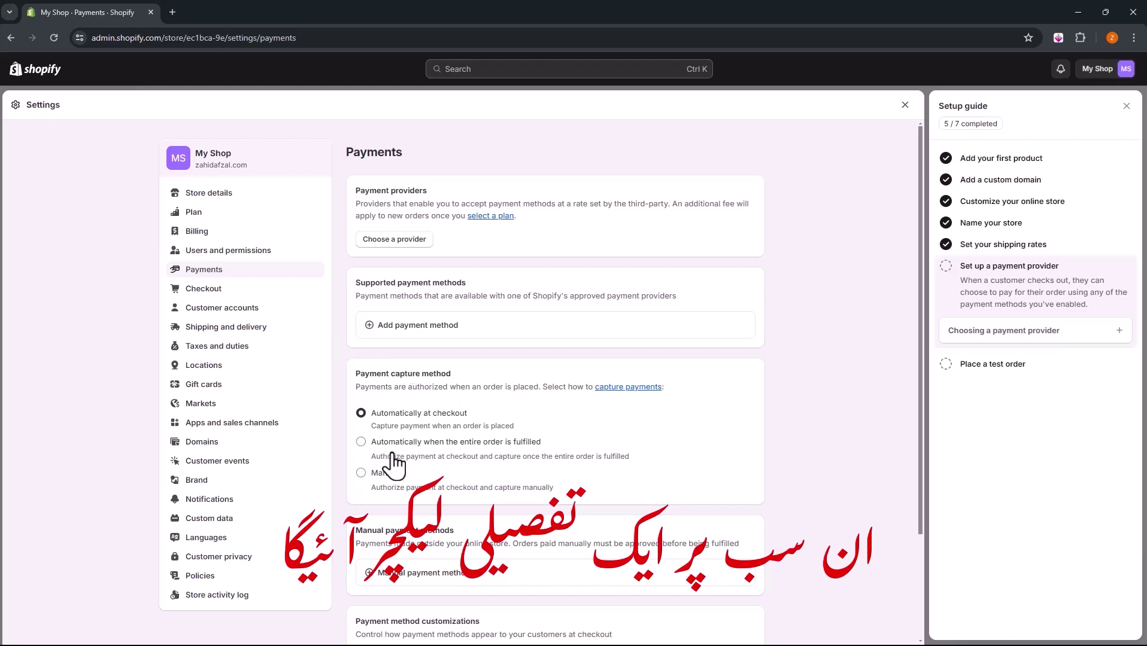
scroll(392, 453, down, 2)
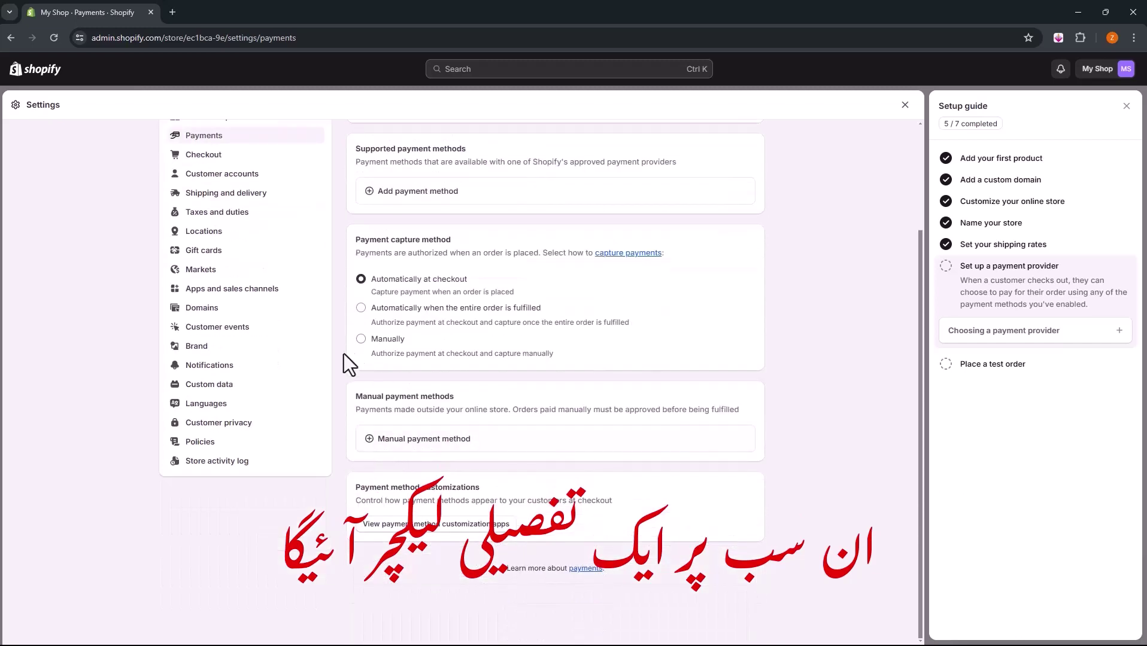
click(454, 449)
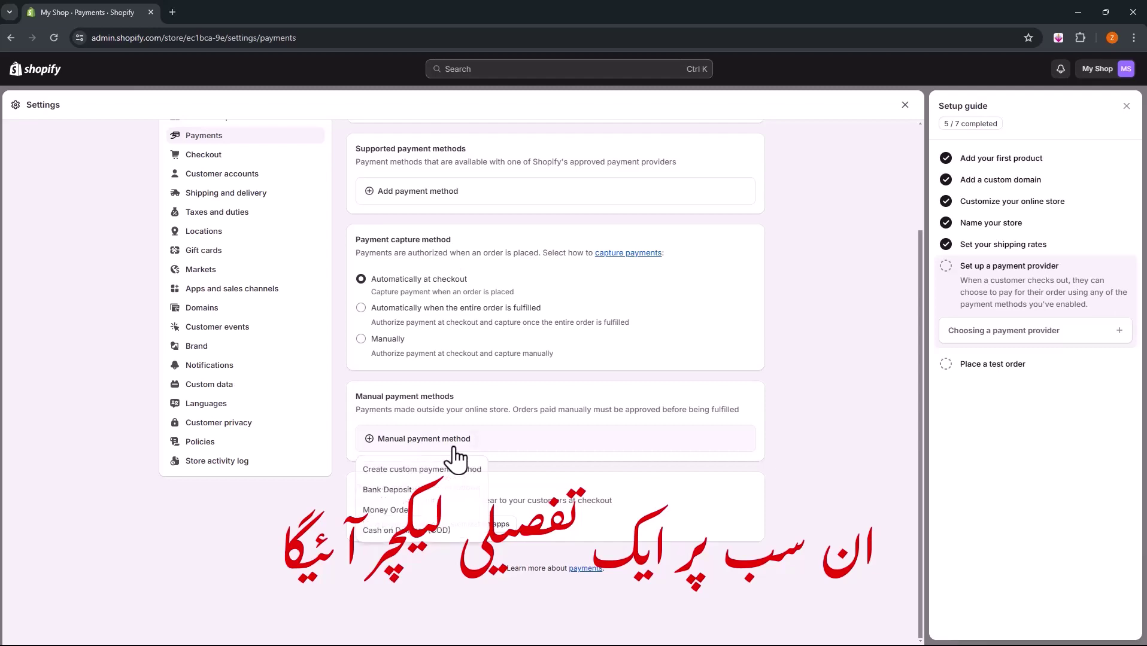
click(408, 532)
click(459, 308)
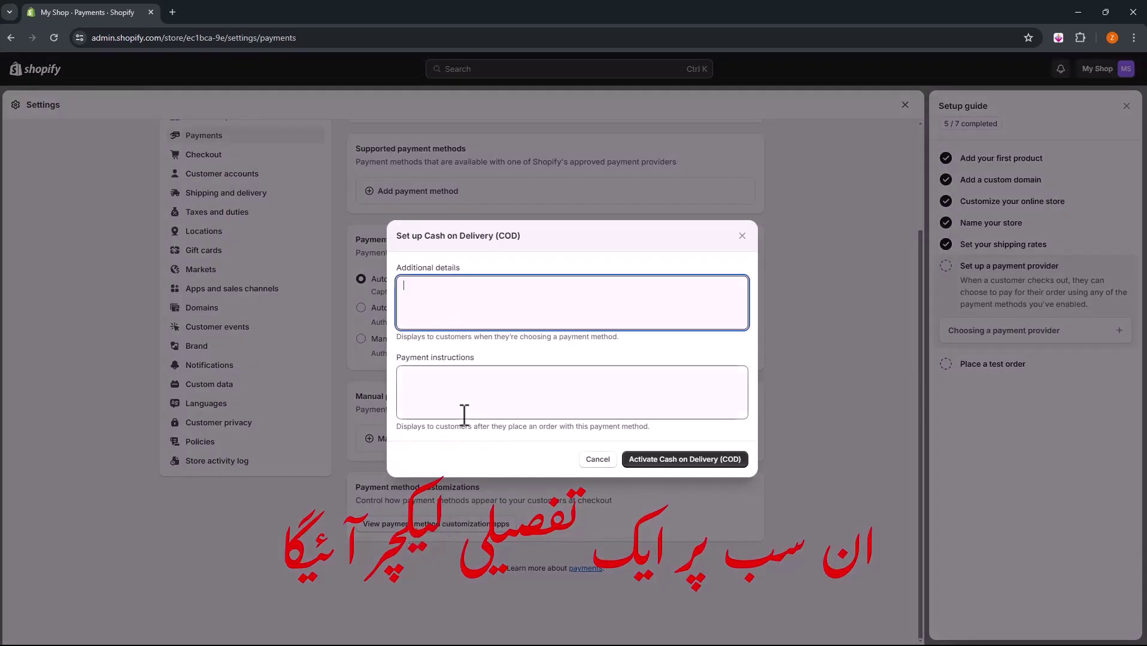
click(481, 397)
click(468, 305)
click(477, 399)
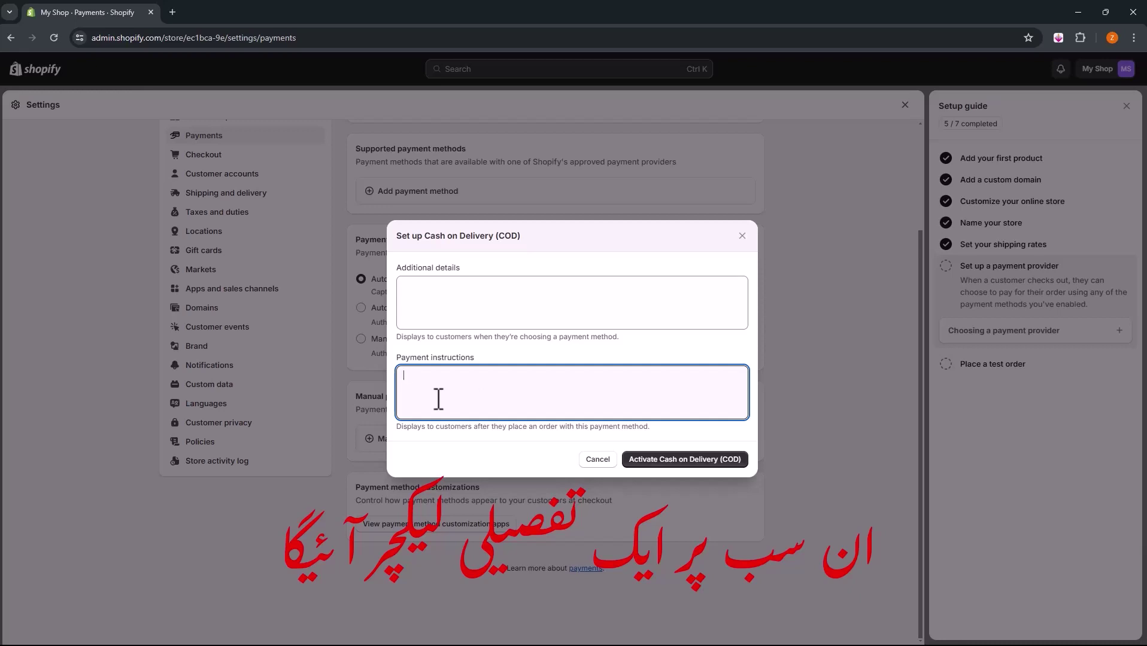
click(450, 281)
click(457, 395)
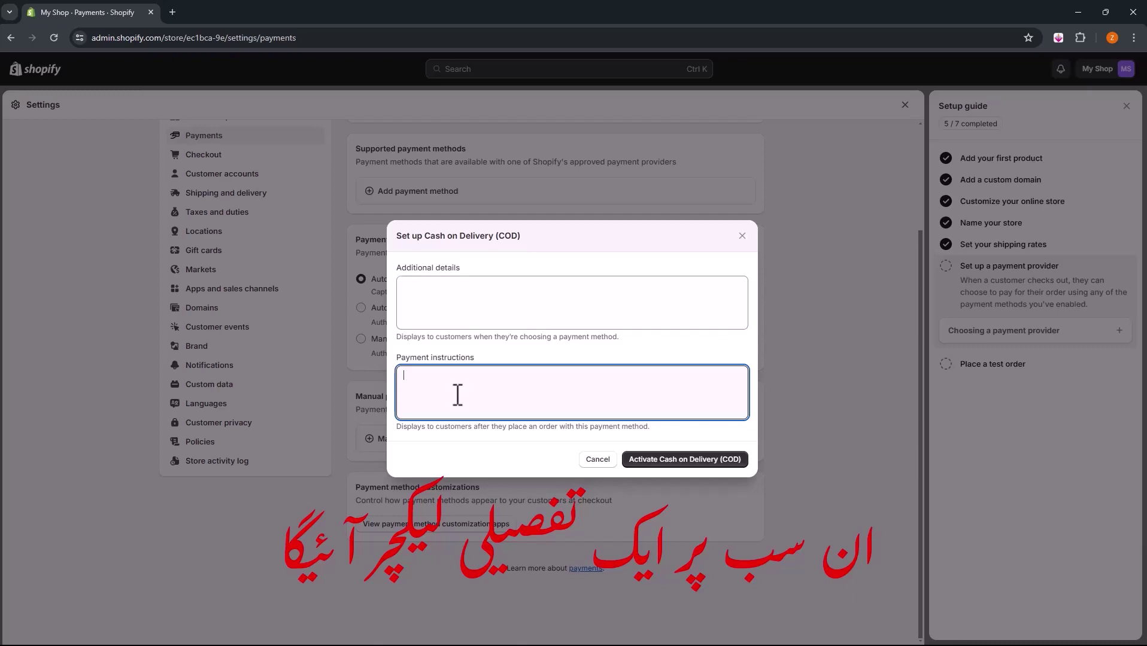
click(682, 463)
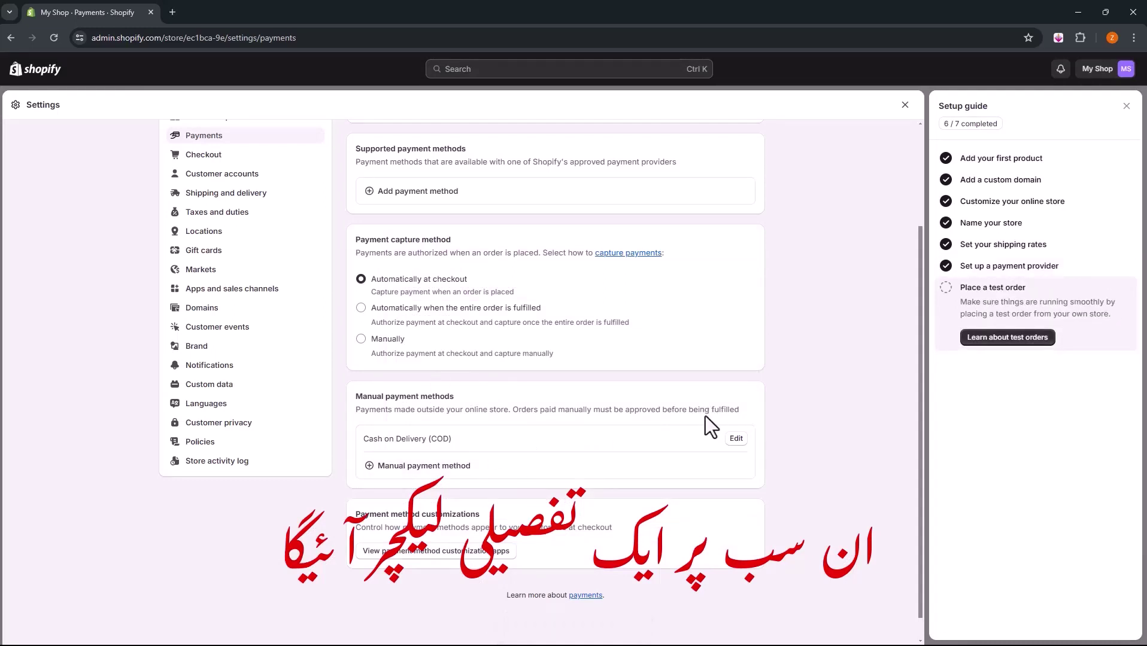
Step: Look over the payment settings, mark the "Place a test order" task as complete, and close the setup guide
scroll(705, 415, up, 3)
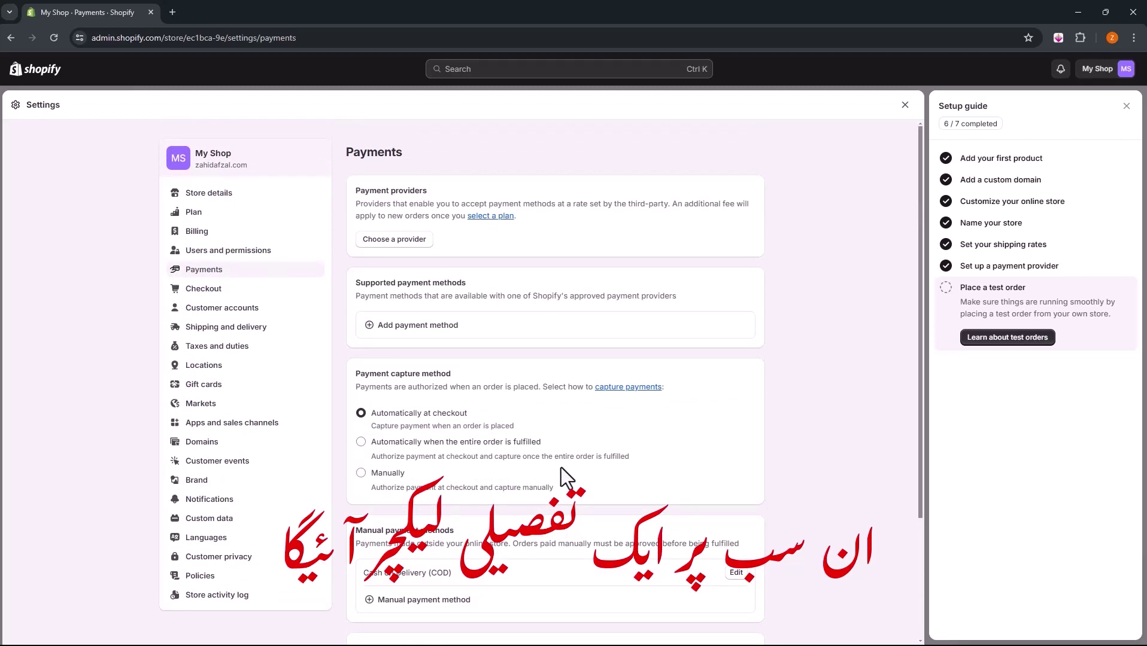
scroll(515, 400, down, 3)
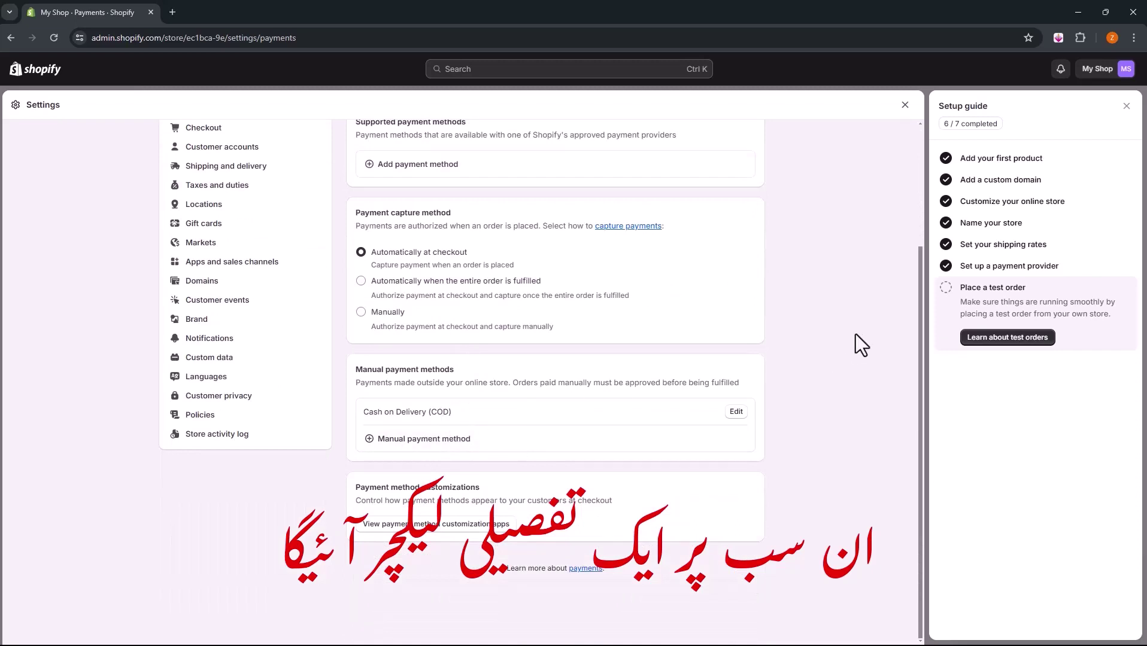
click(945, 288)
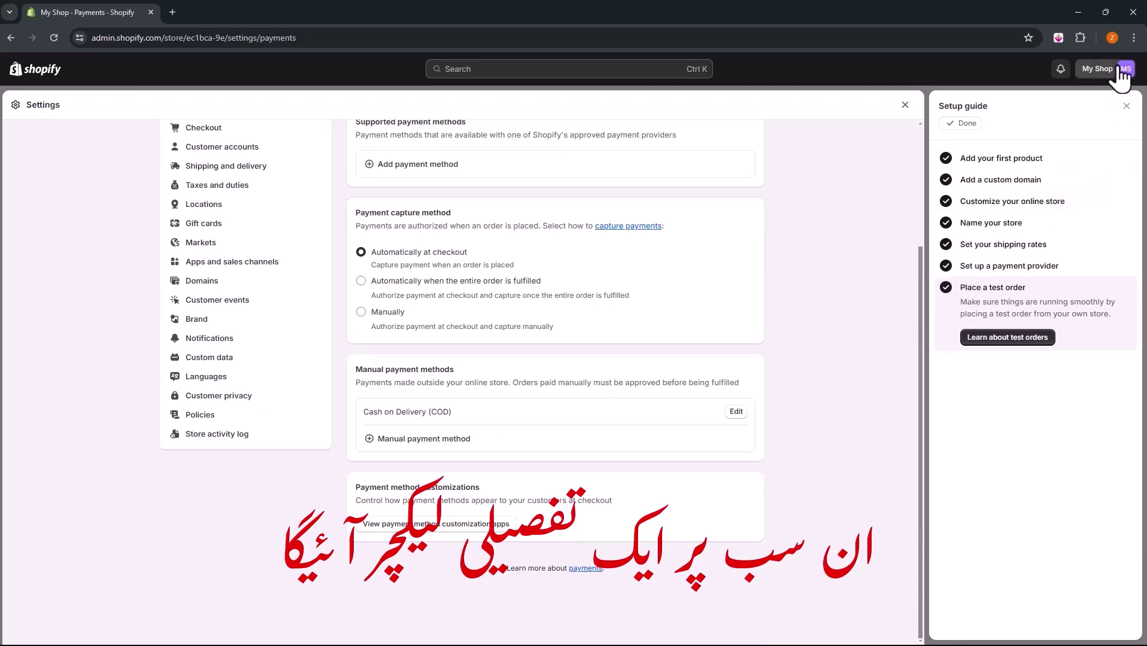
click(1124, 108)
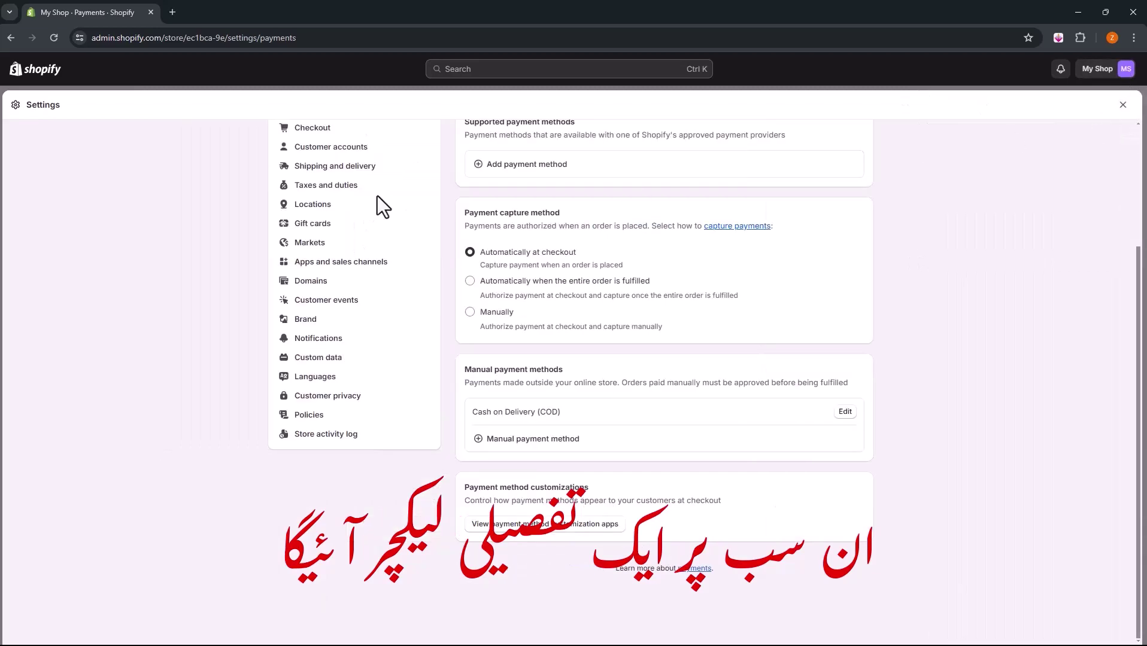
Step: Leave the settings for the admin home page and collapse the setup guide card there
scroll(311, 323, up, 3)
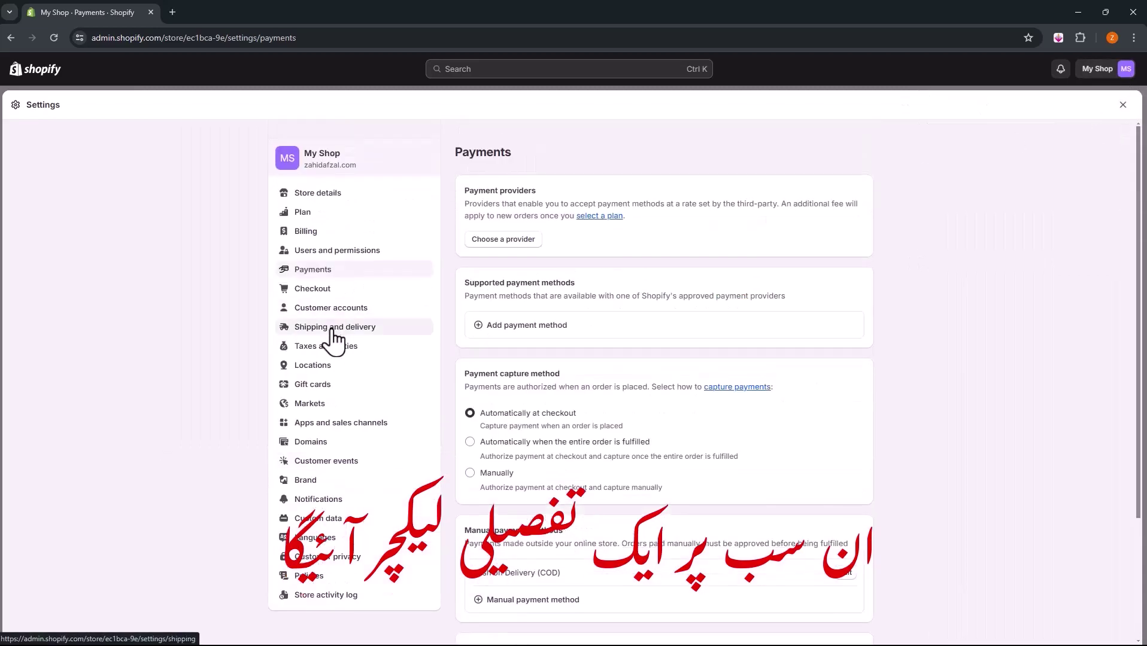
click(35, 74)
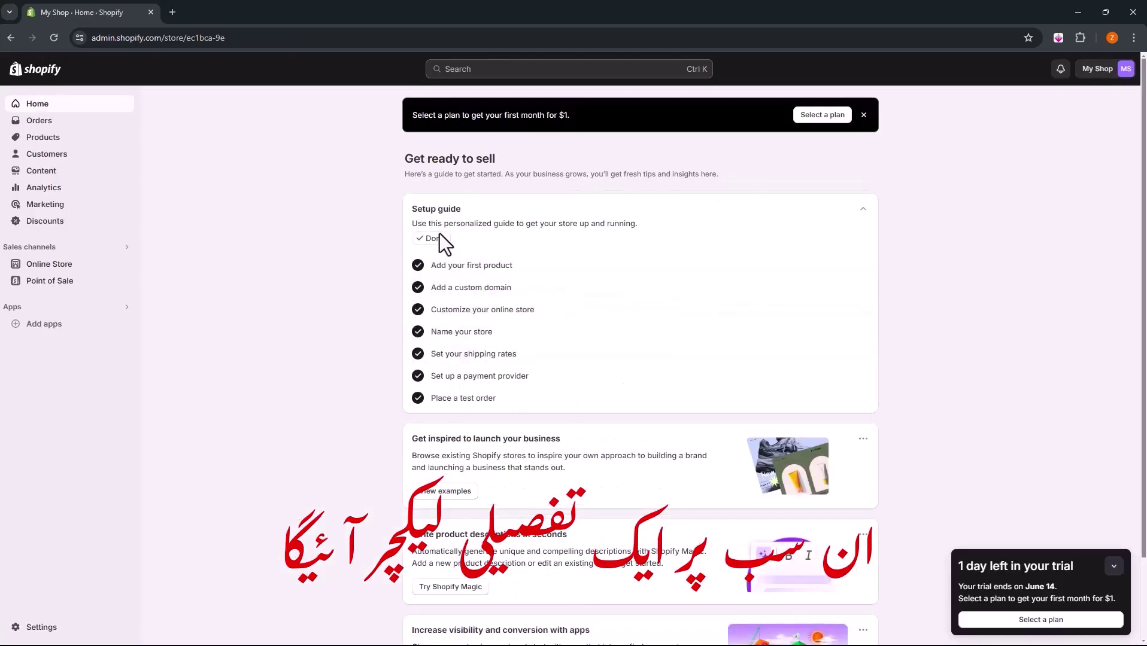
click(863, 210)
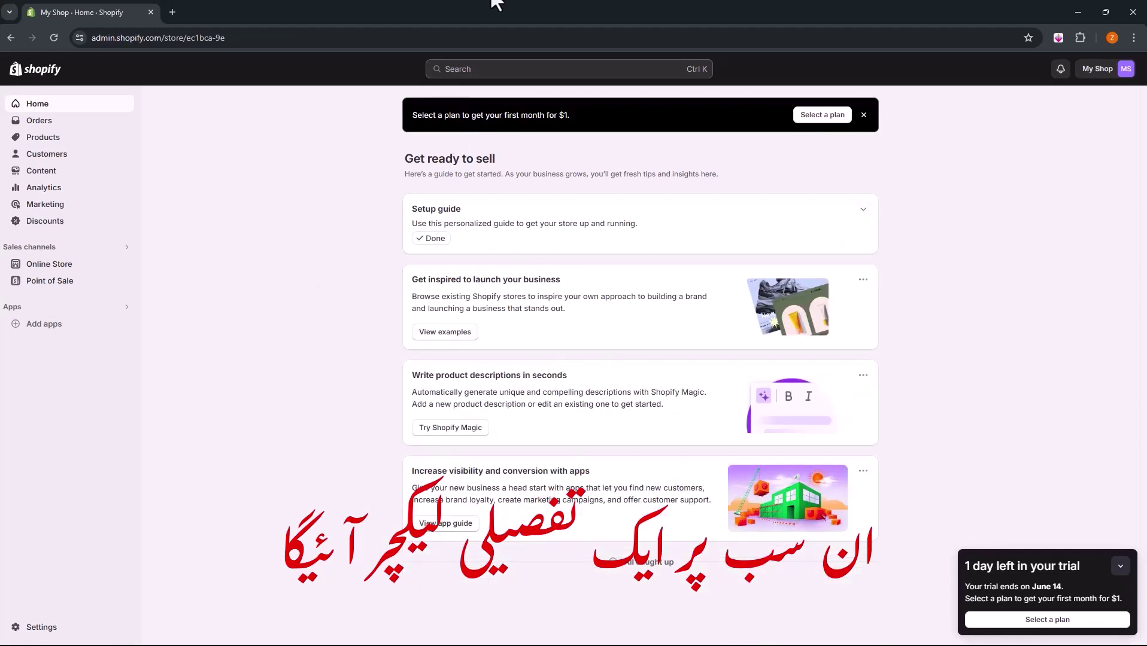
Step: Open the Bismillah Shop storefront at its custom domain in a new browser tab
click(173, 12)
click(174, 37)
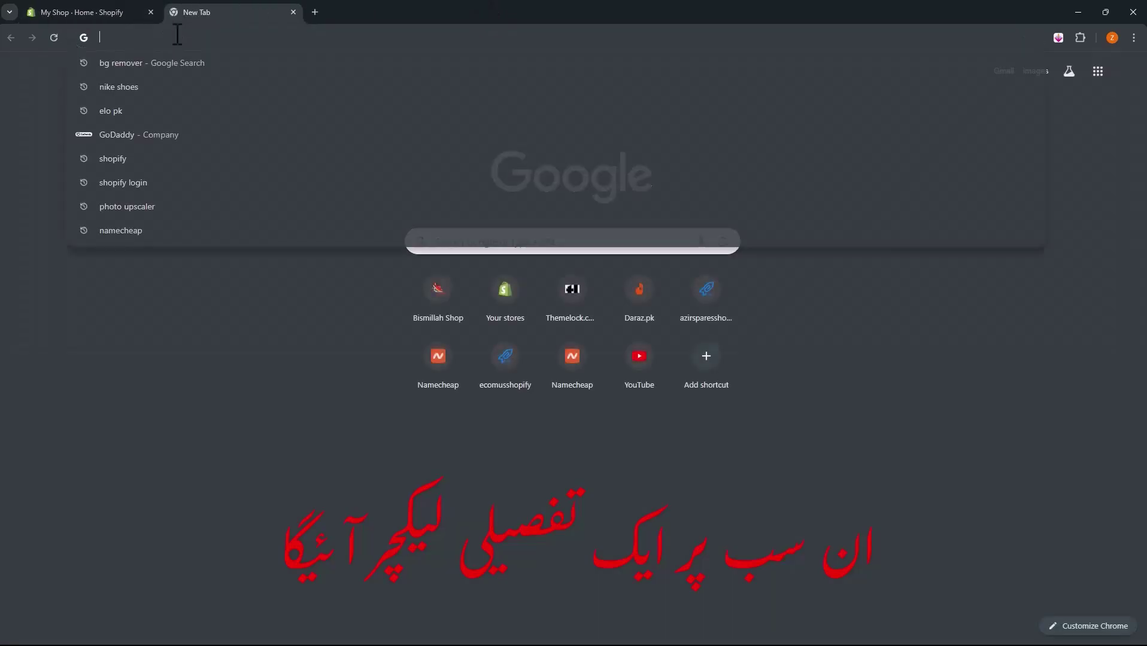
text(ZA)
key(BackSpace)
key(BackSpace)
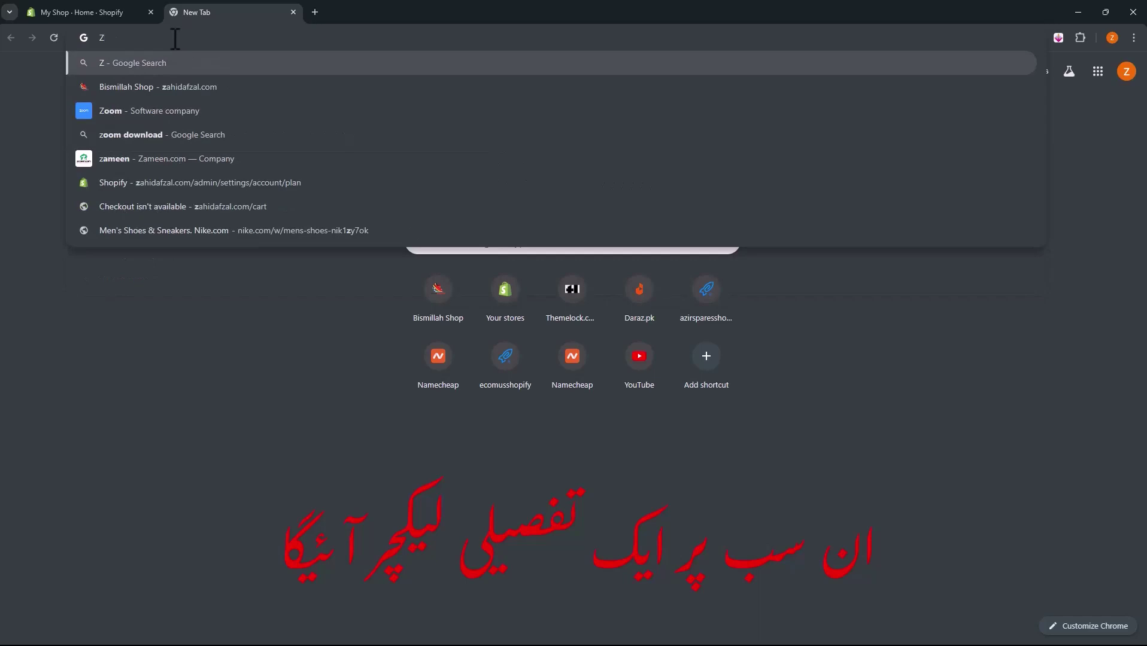
key(Down)
key(Return)
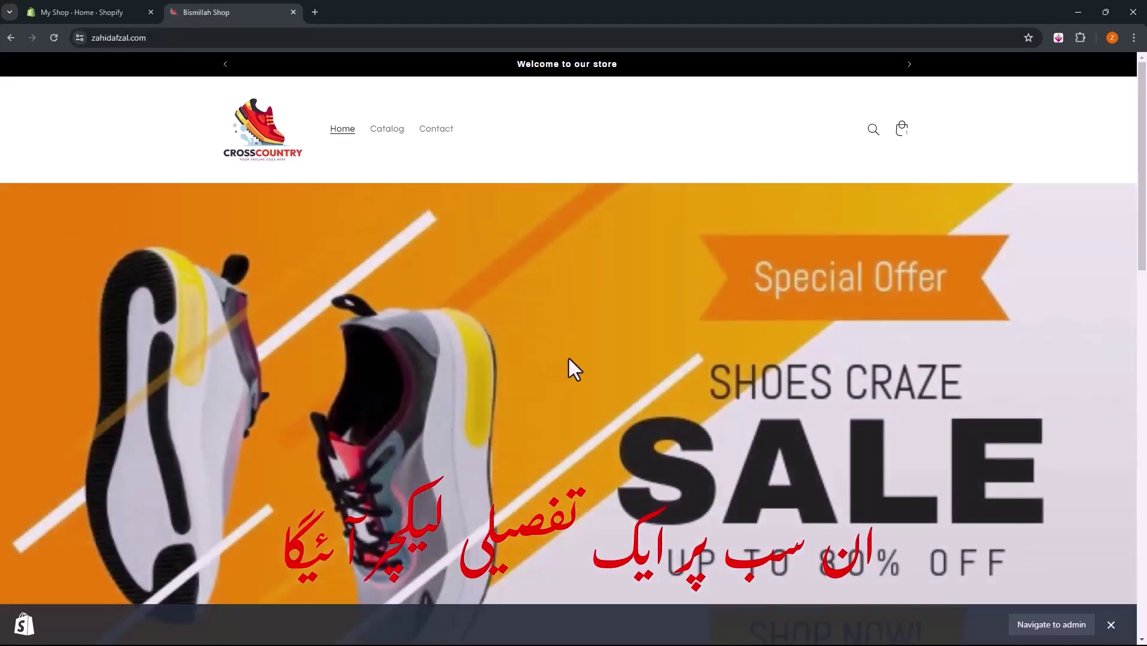
Step: Look through the storefront home page, dismiss the admin bar, and open the shopping cart to view its contents
scroll(565, 396, down, 15)
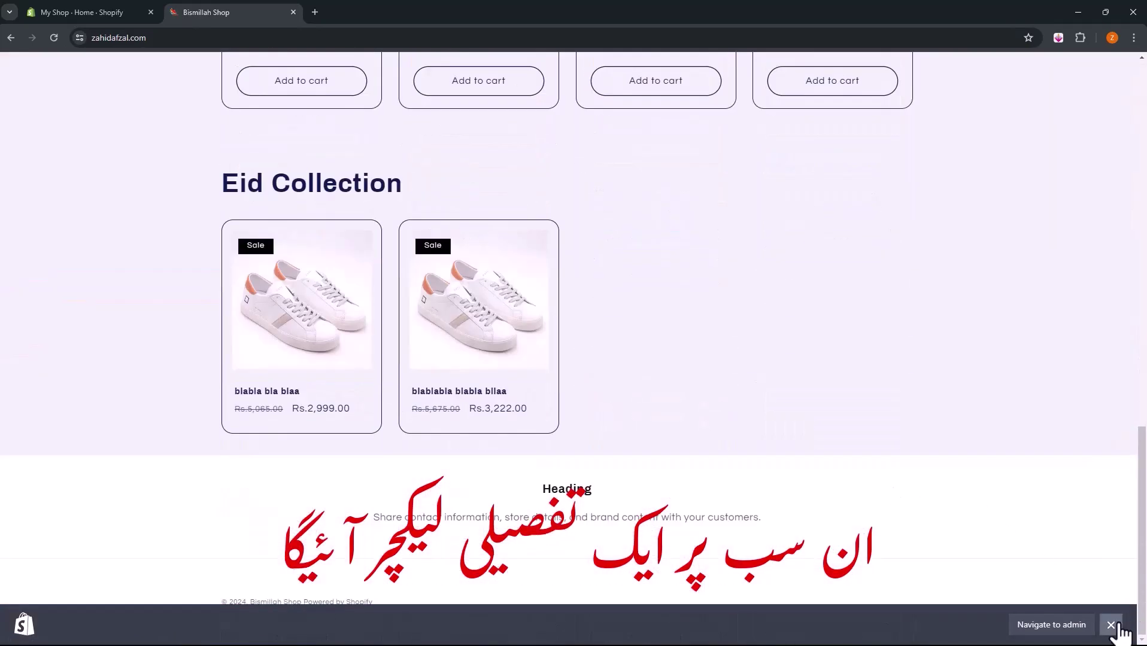
click(1111, 626)
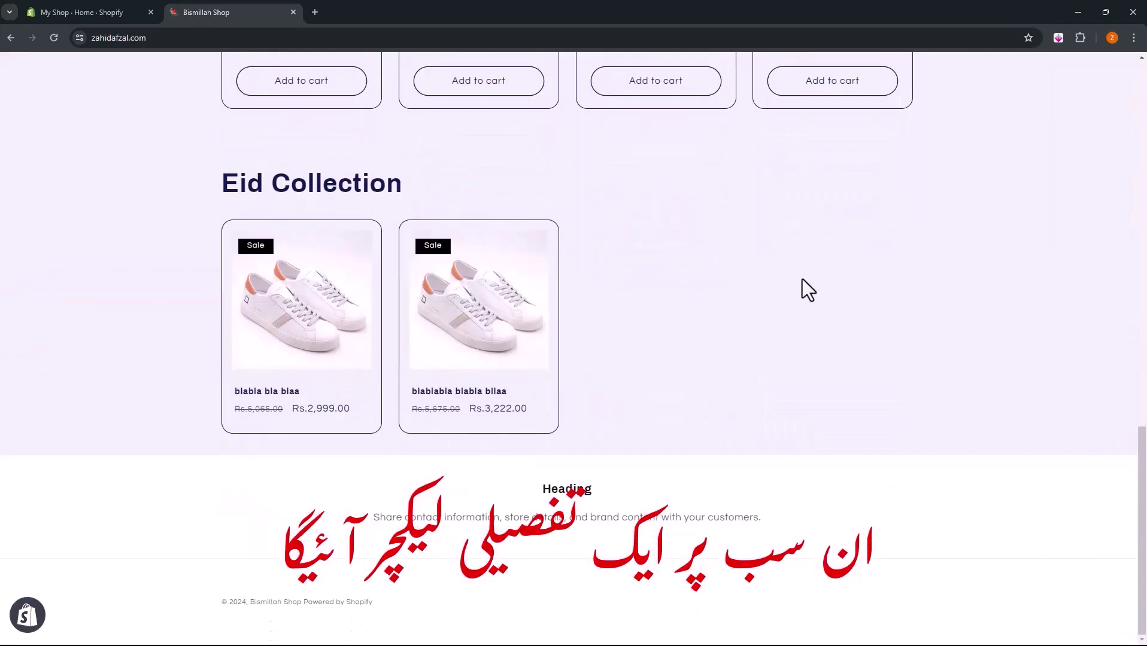
scroll(772, 299, up, 5)
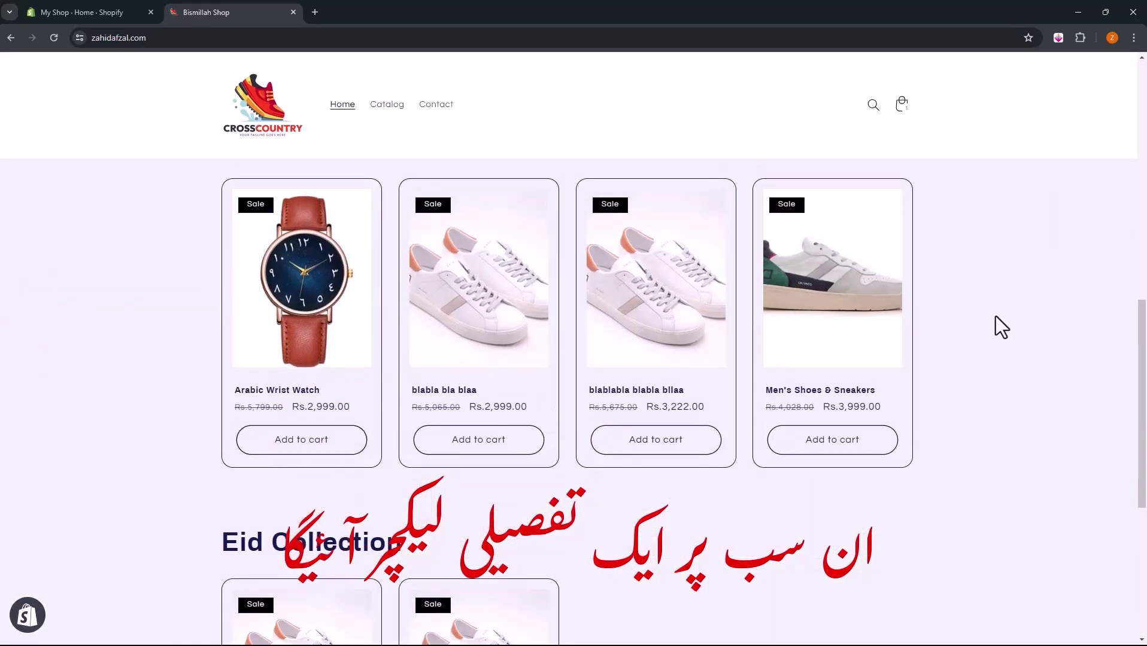
click(902, 107)
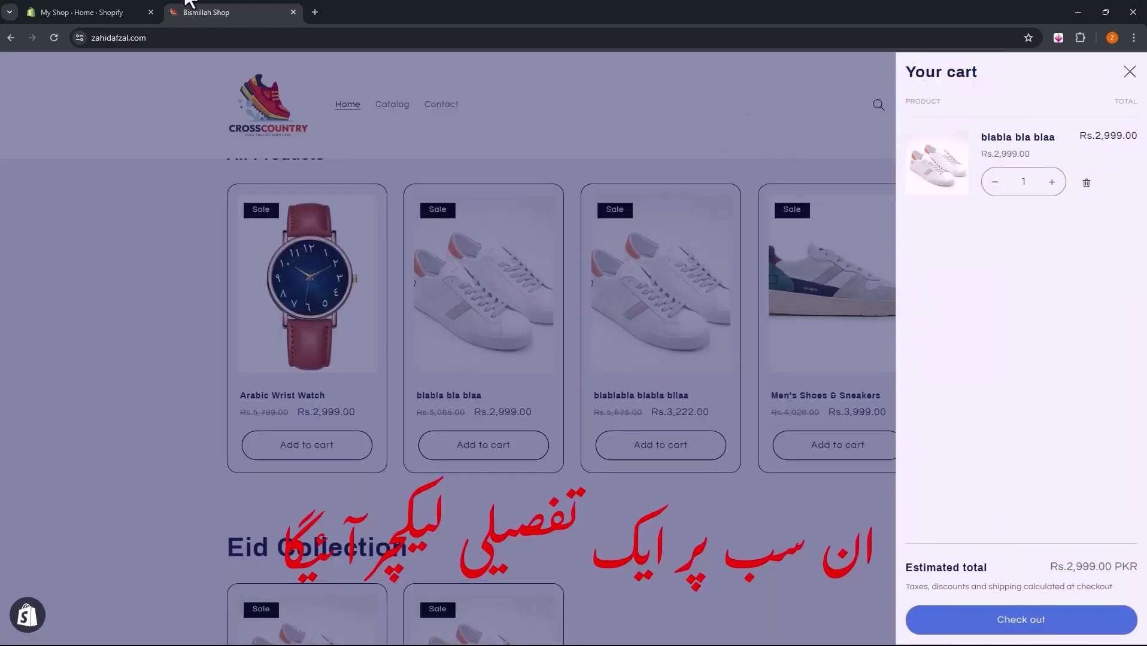
Step: Switch back to the Shopify admin and look over the Orders and Abandoned Checkouts pages
click(55, 12)
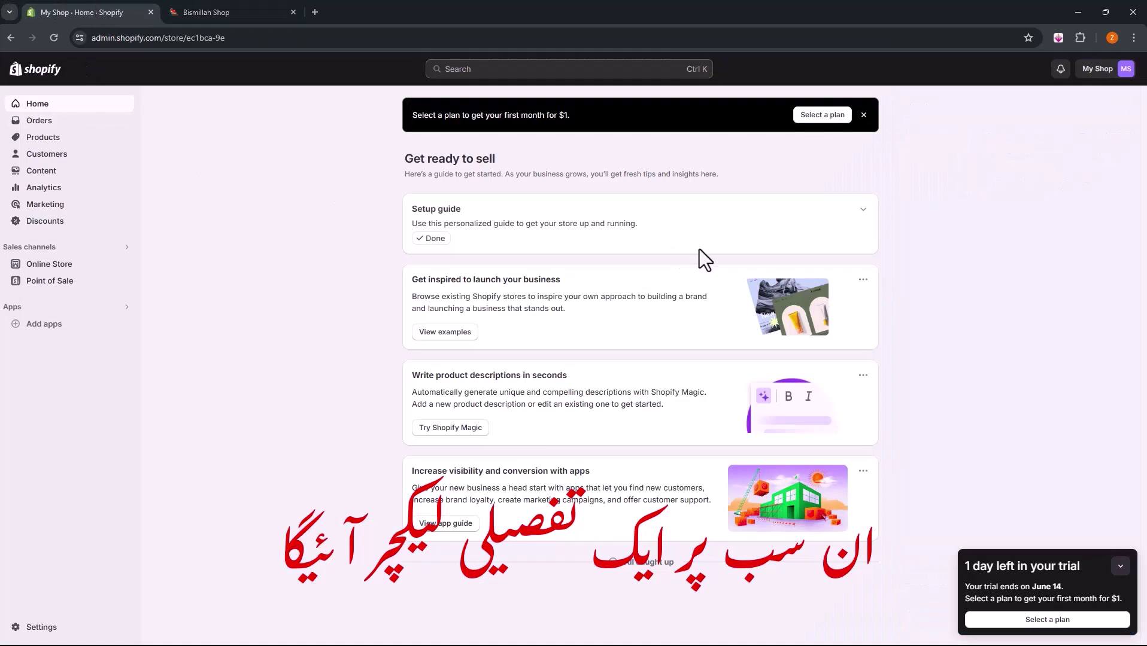
click(41, 121)
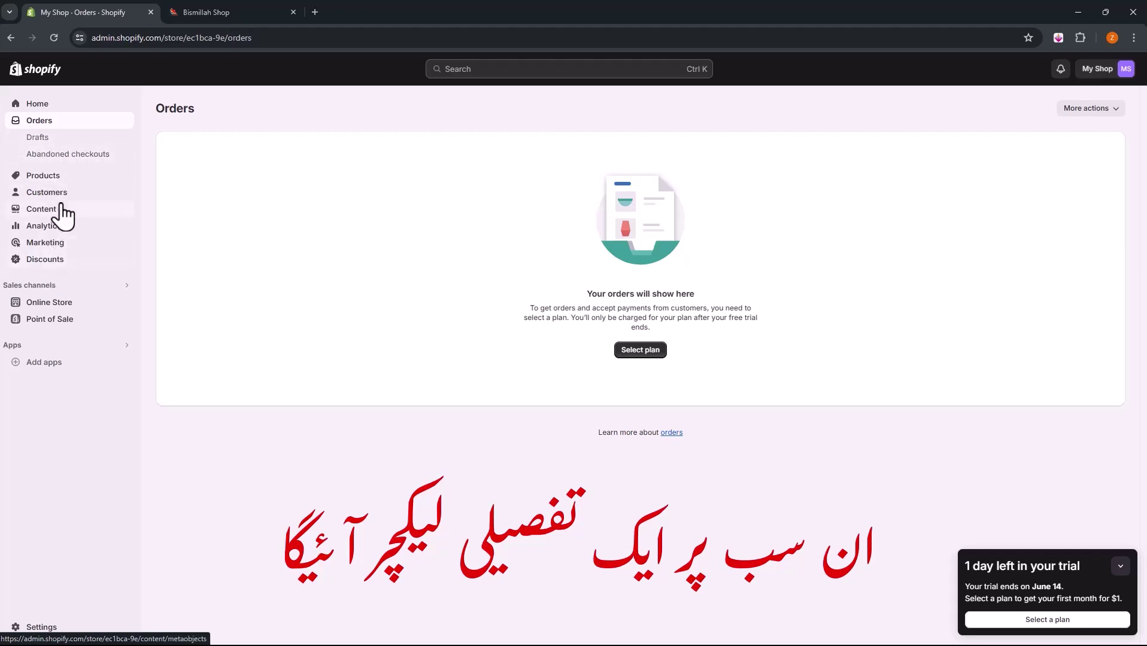
click(64, 106)
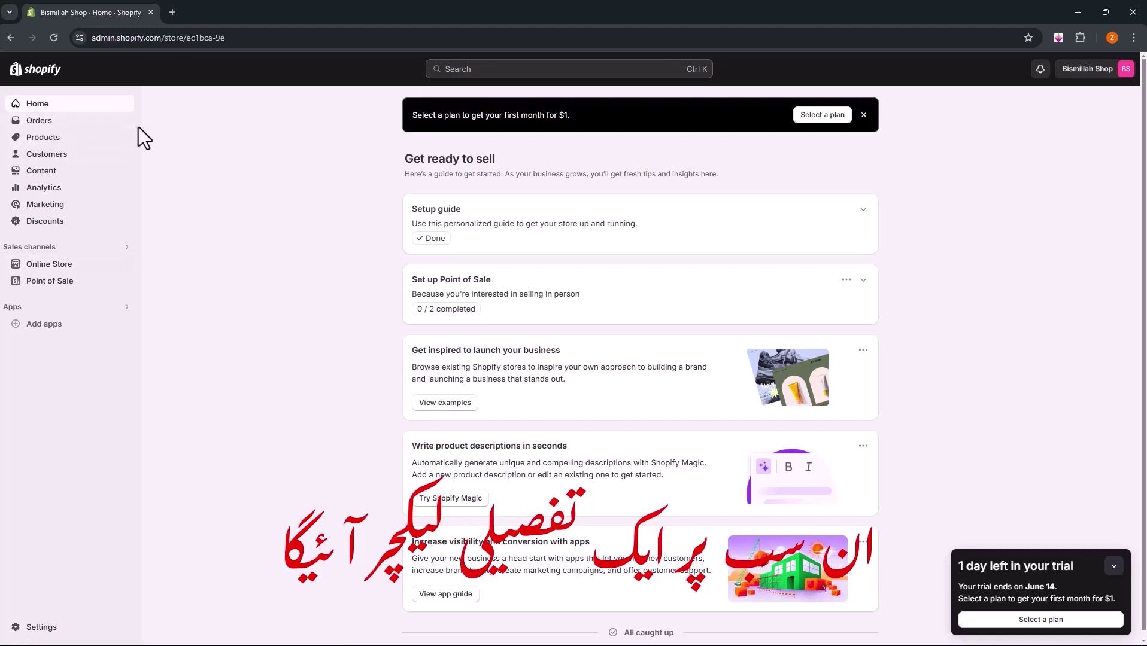
click(48, 123)
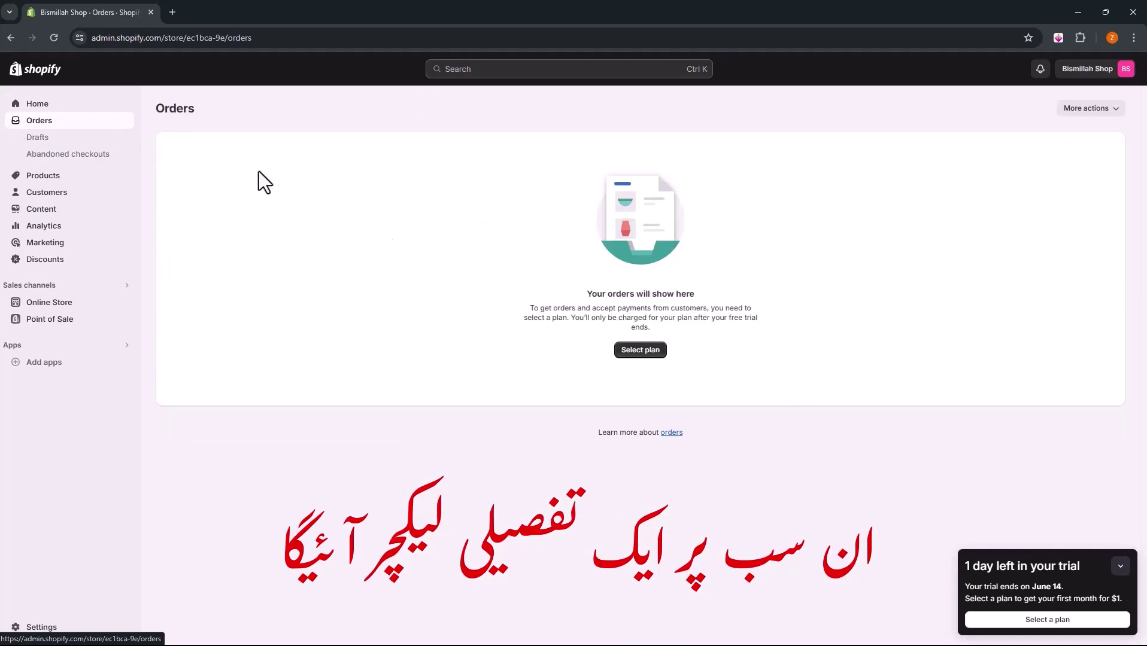
click(68, 156)
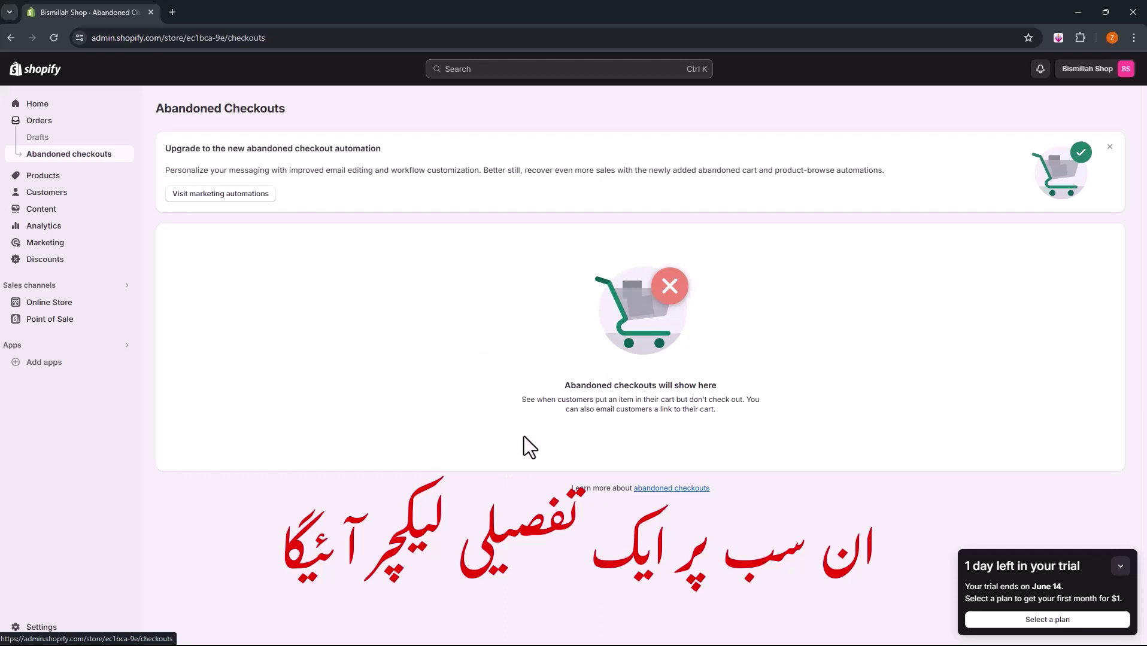
Step: Open the product list, select Arabic Wrist Watch to review the available bulk actions, and clear the selection
click(36, 176)
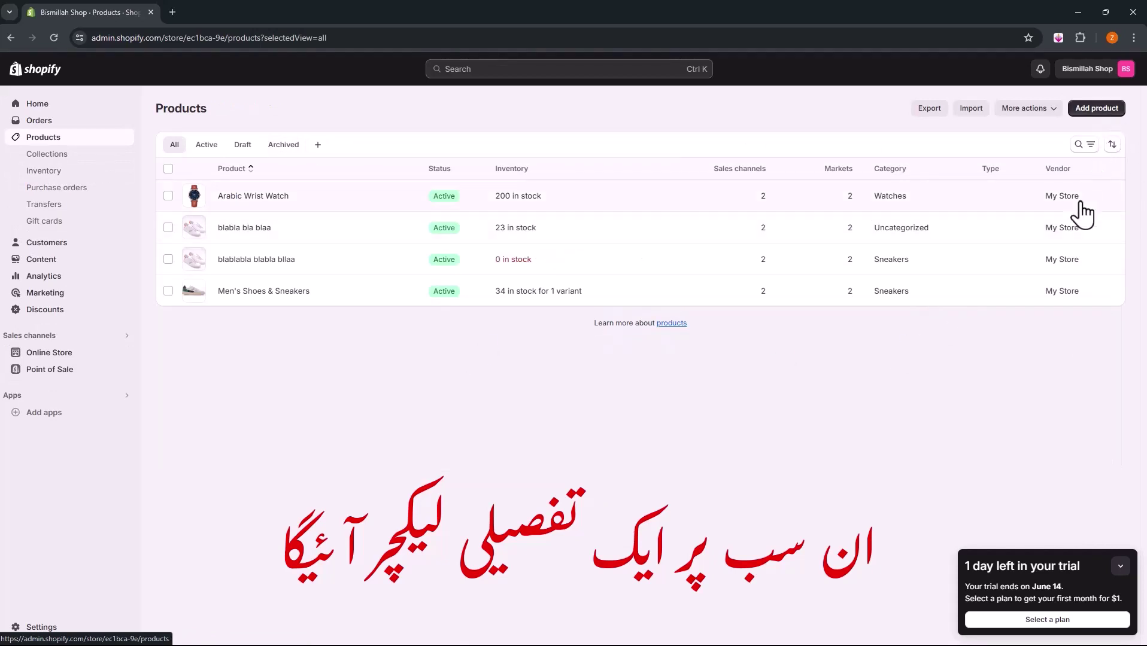
click(168, 197)
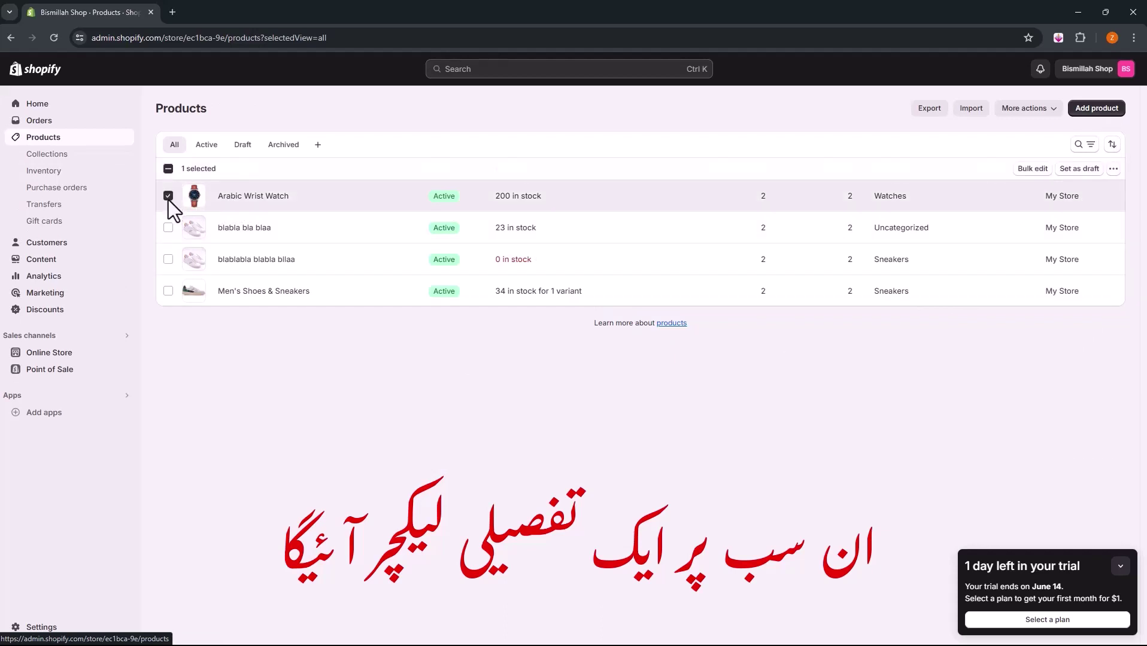
click(1113, 170)
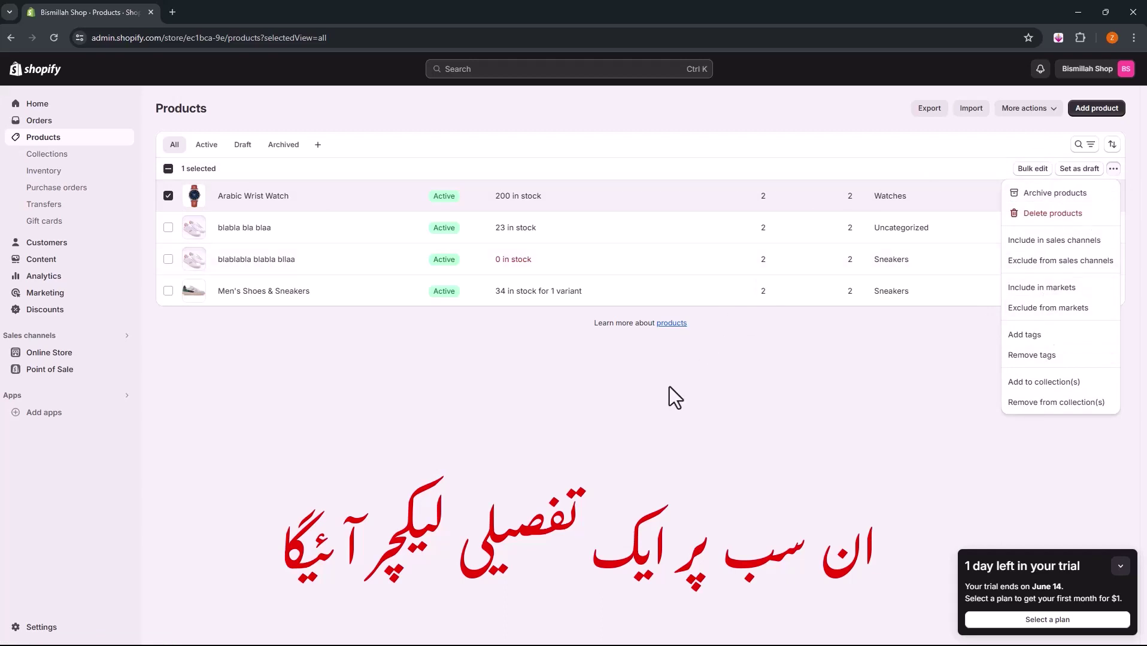
click(168, 195)
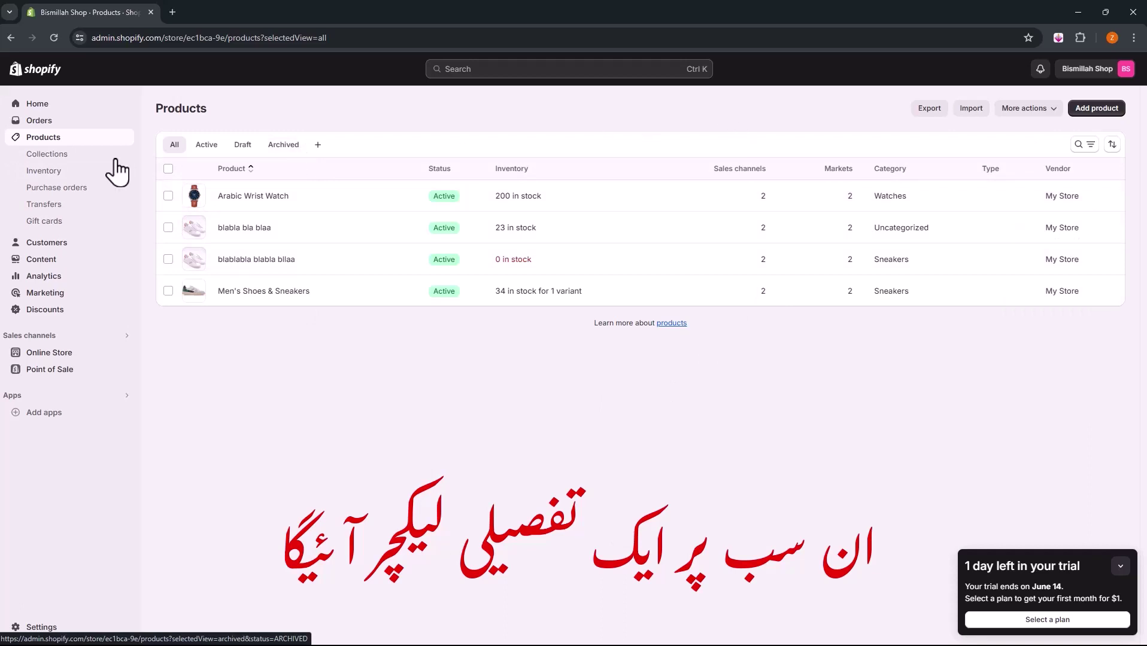
Step: Look over the product Collections, the Inventory quantities including Arabic Wrist Watch's available stock, and the Purchase orders page
click(58, 156)
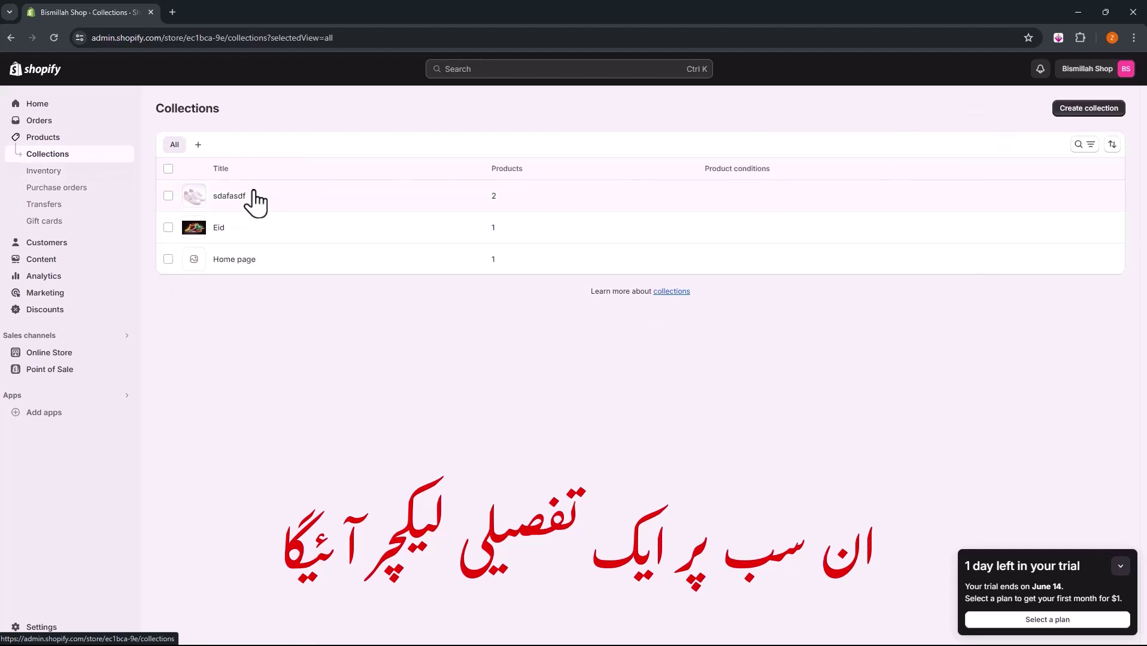
click(38, 174)
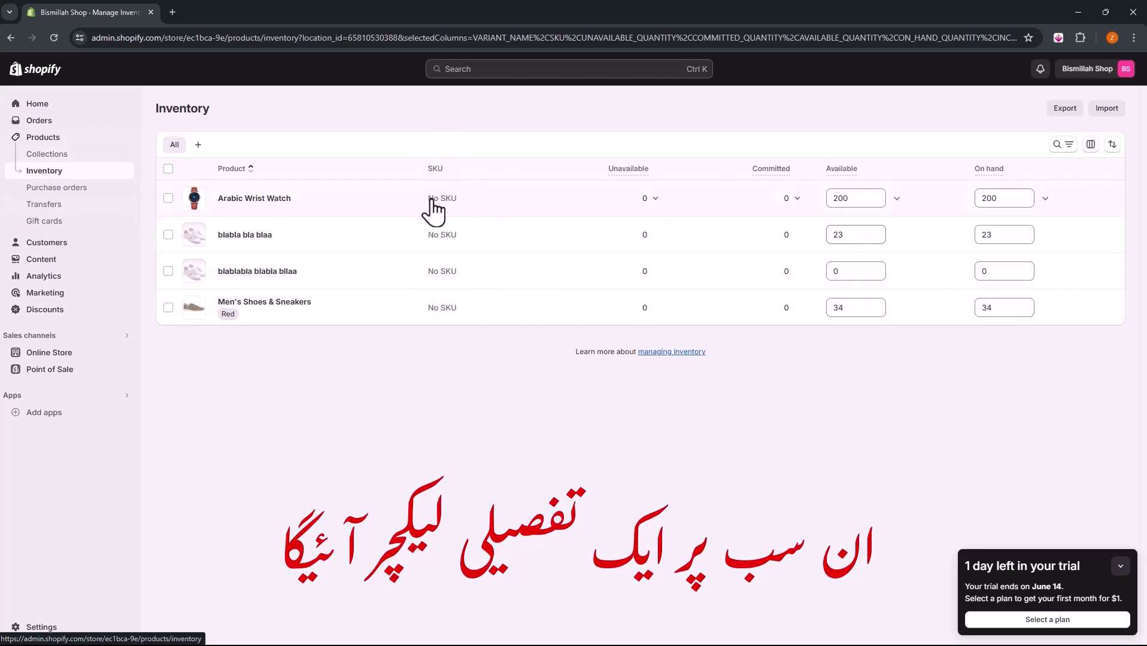
double_click(858, 195)
click(847, 205)
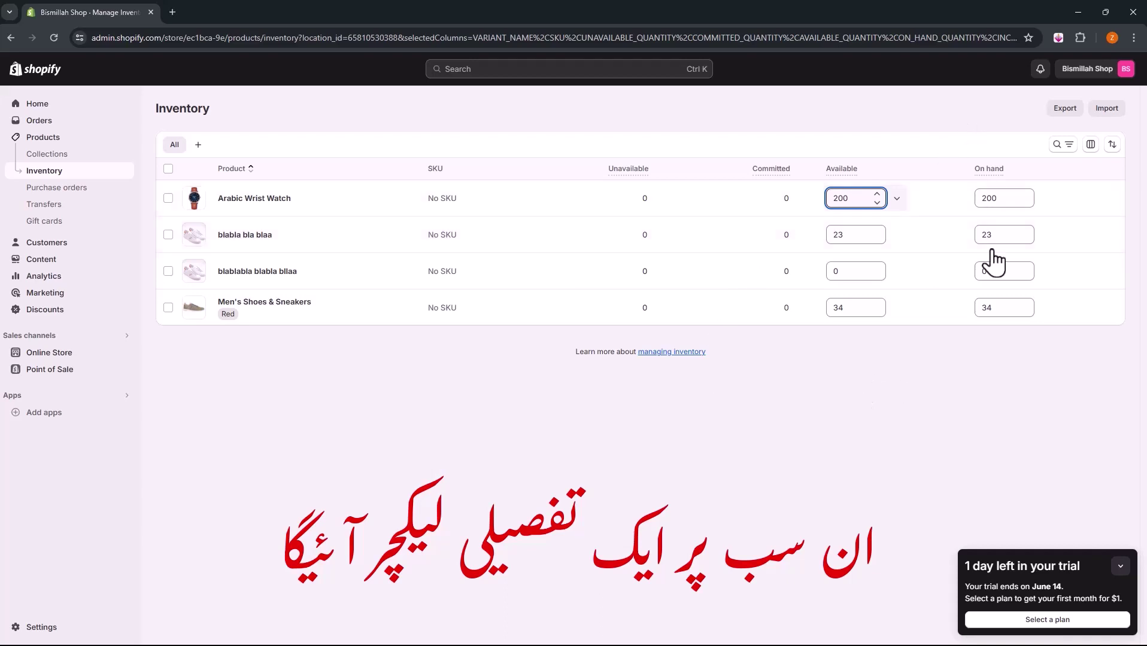
click(70, 190)
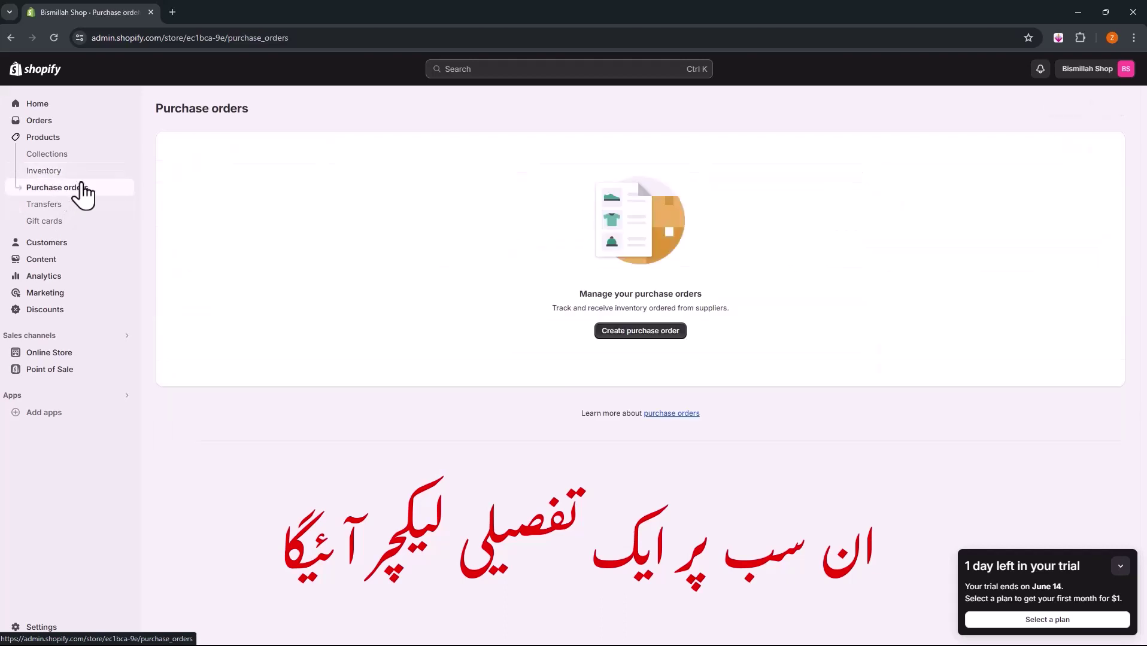
Step: View the Customers page, its customer segments, and the Metaobjects page under Content
click(50, 245)
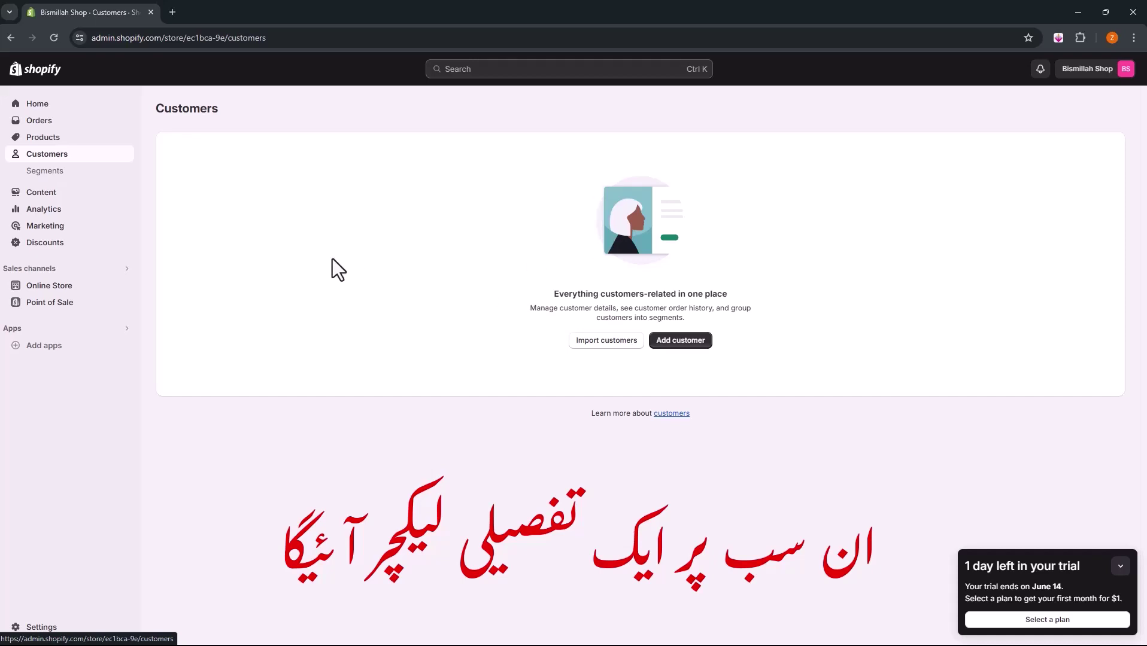
click(51, 175)
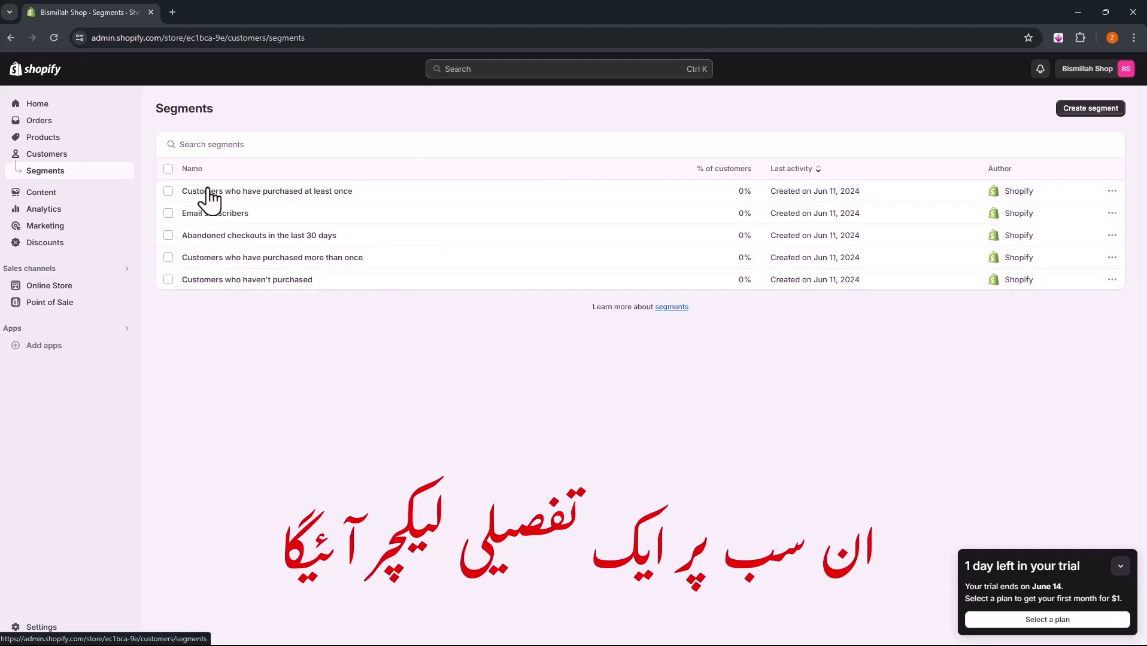
click(50, 196)
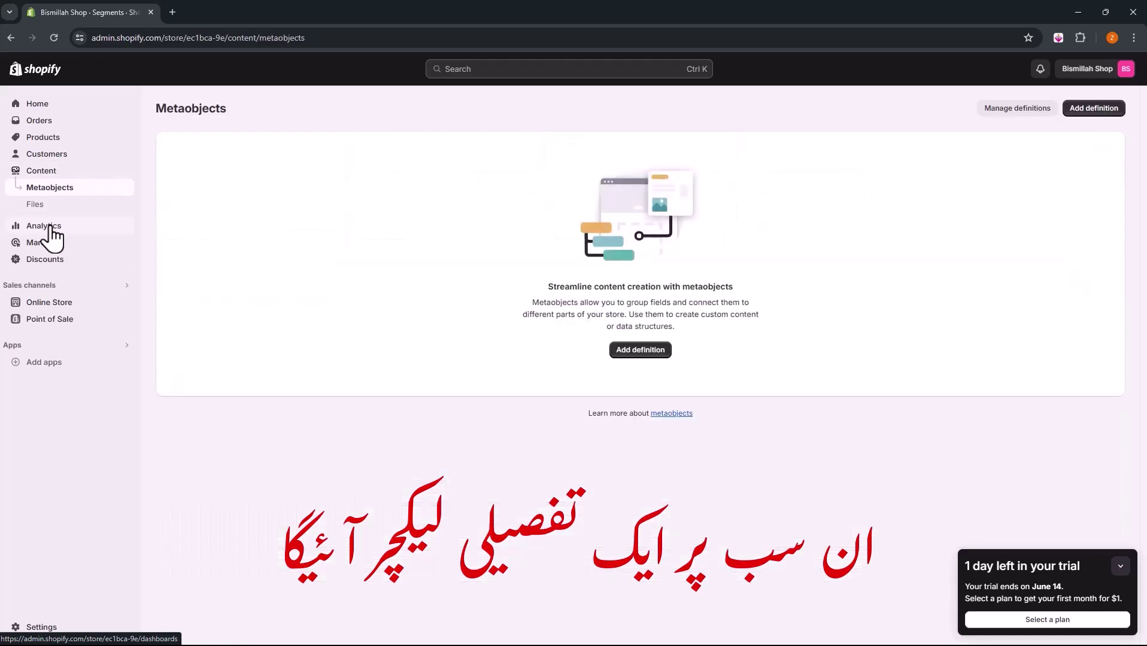
Step: Look through the Analytics dashboard from top to bottom and open its Live View
click(50, 227)
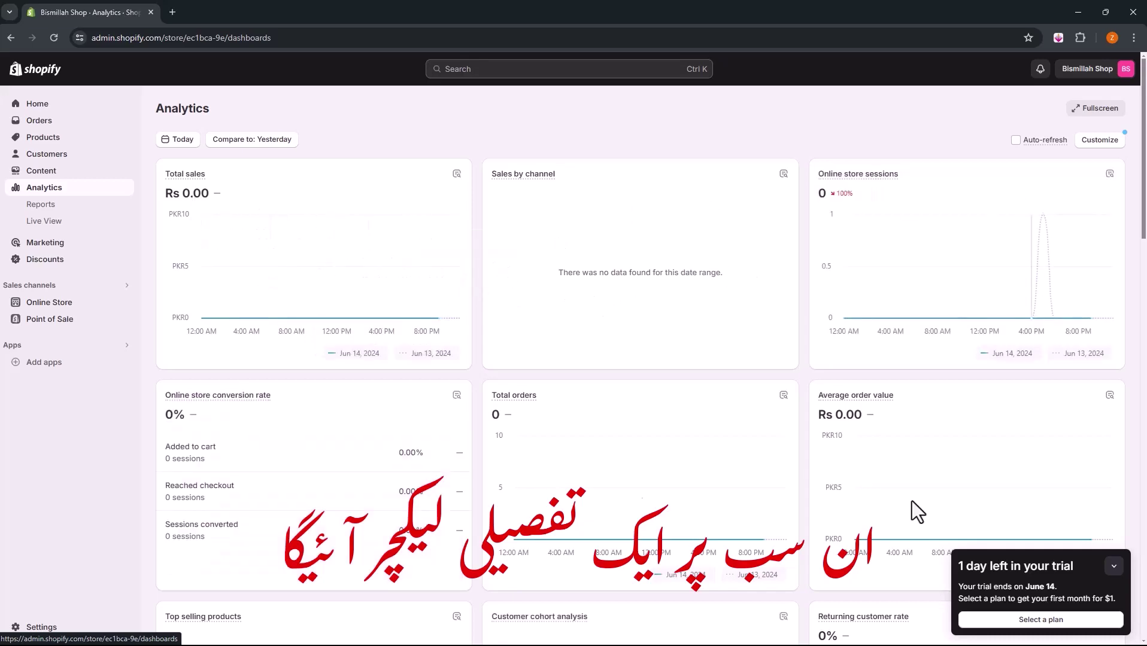
scroll(627, 384, down, 5)
scroll(767, 541, up, 5)
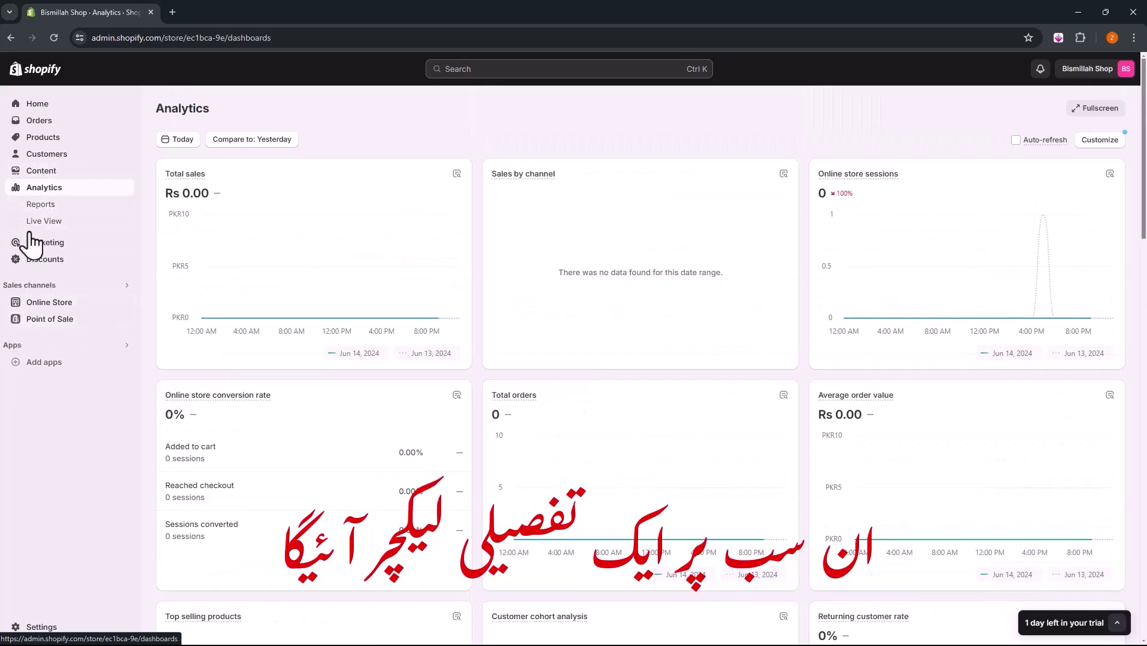
click(45, 222)
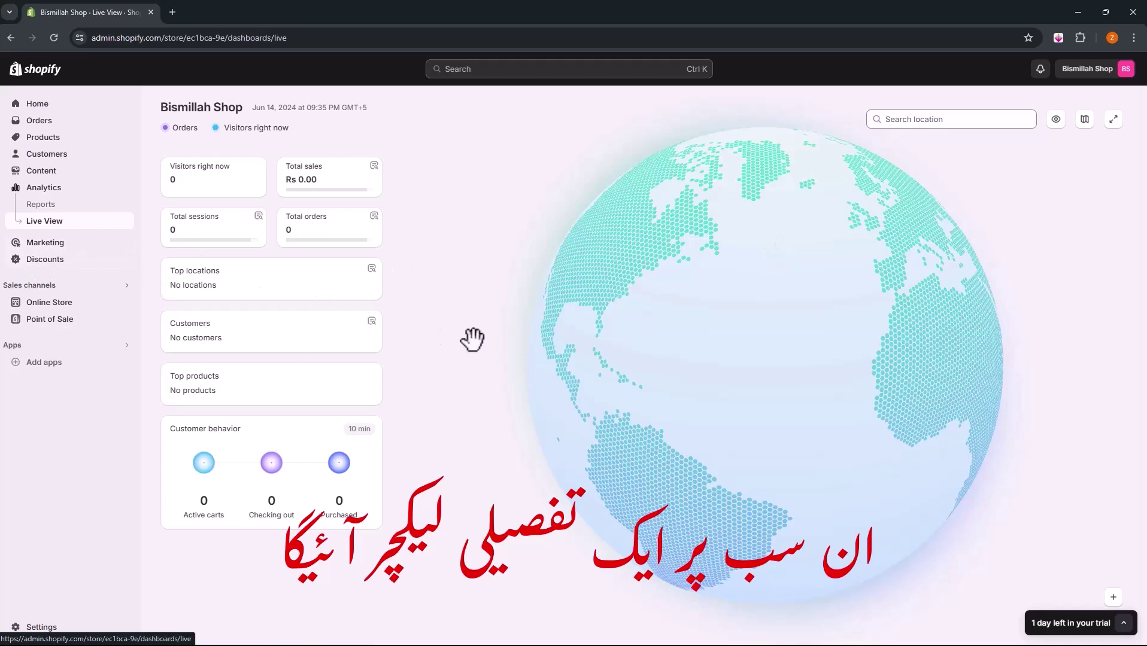
Step: Open Discounts, review the discount types available for a new discount, and leave without creating one
click(48, 260)
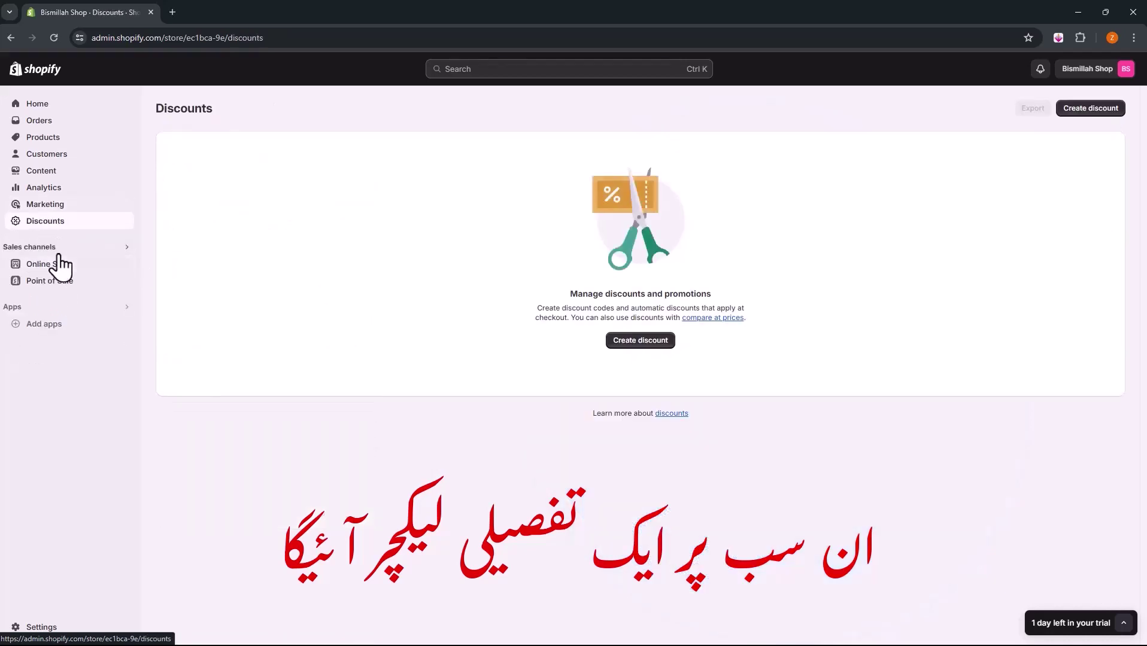
click(640, 346)
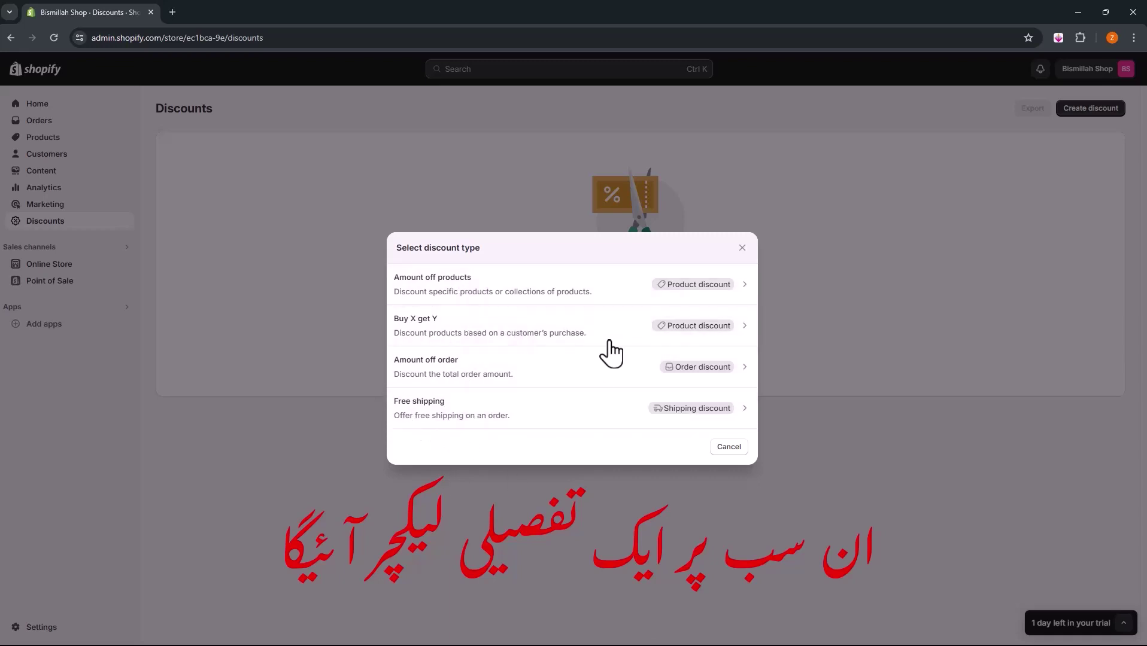
click(726, 449)
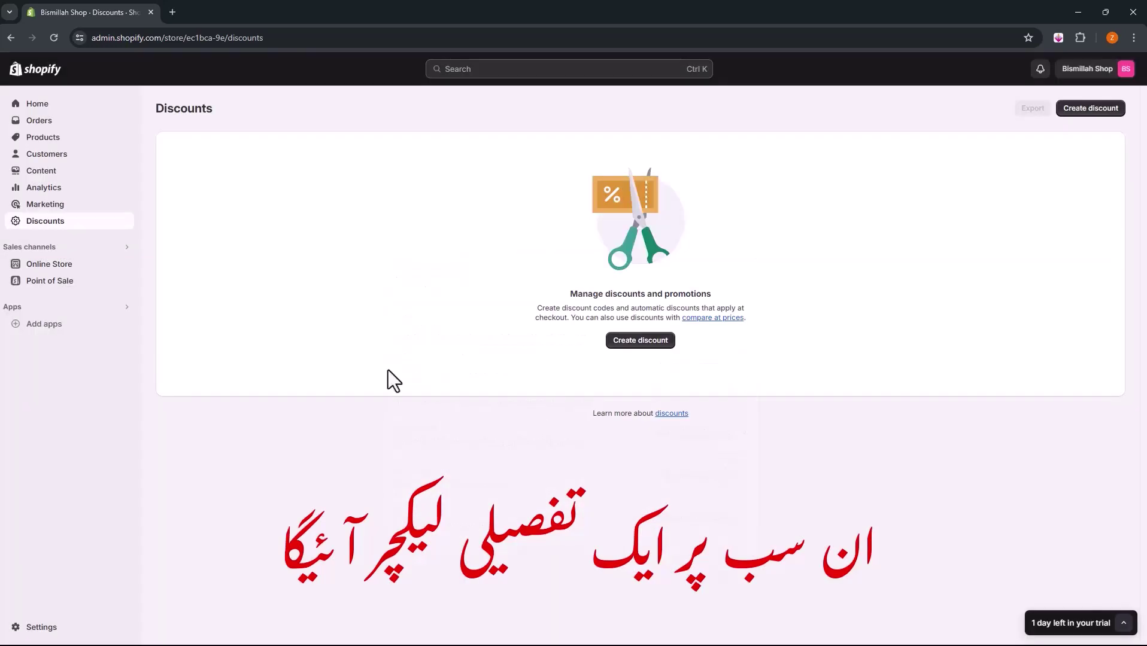
Step: Open the Online Store themes and look over the current theme, the theme library and the popular free themes
click(52, 270)
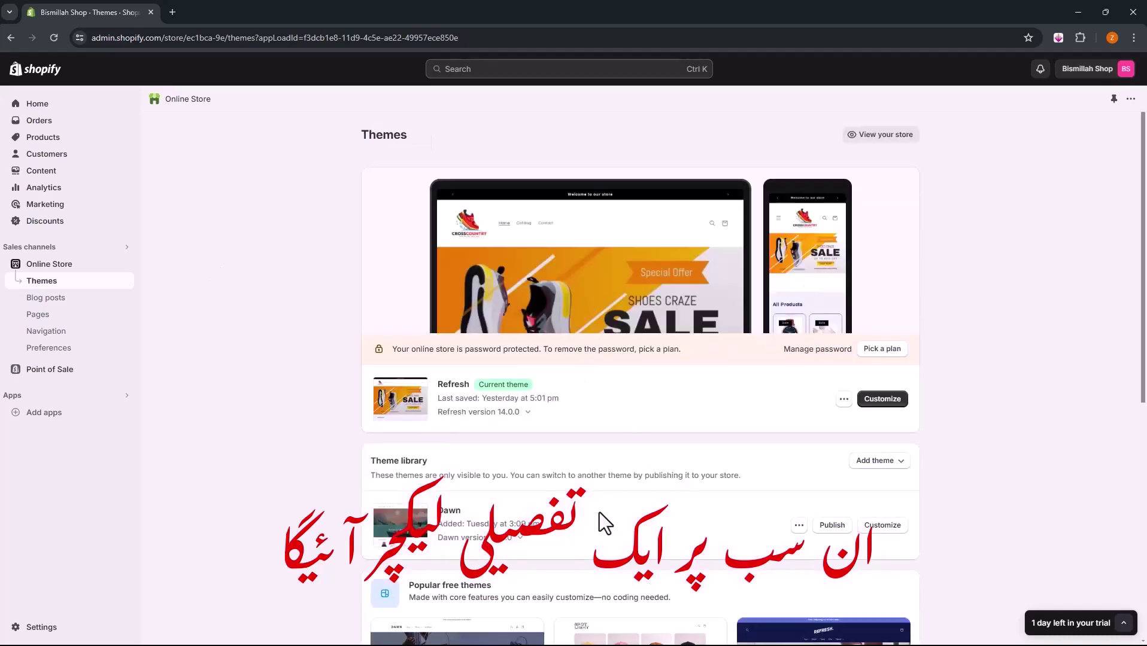
scroll(599, 513, down, 3)
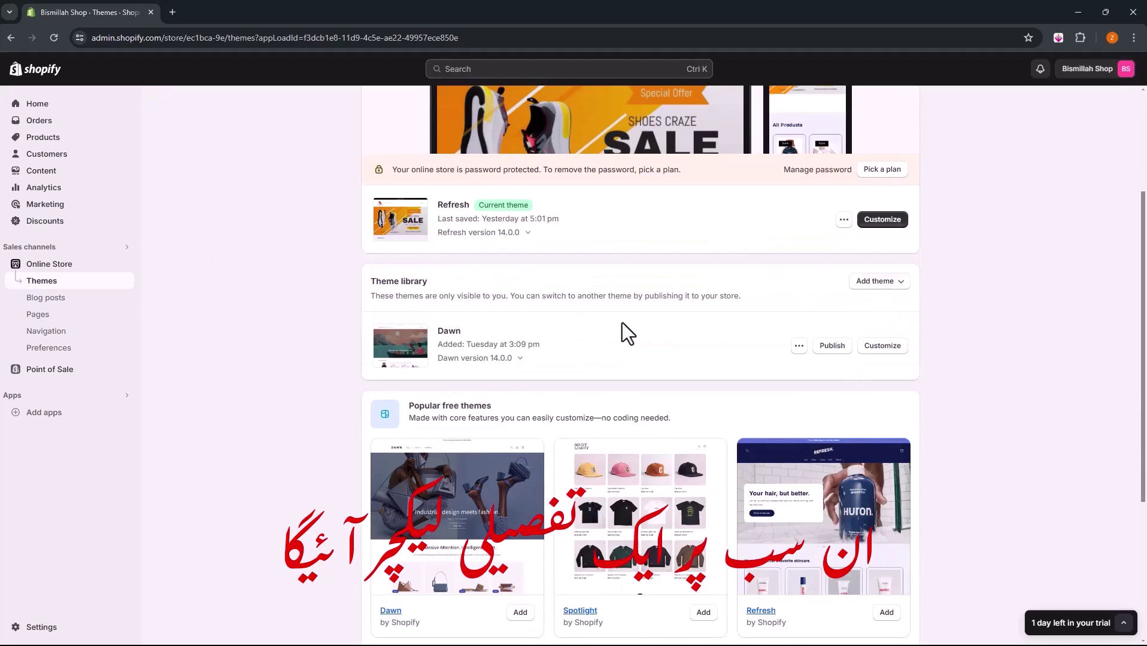
scroll(316, 353, up, 3)
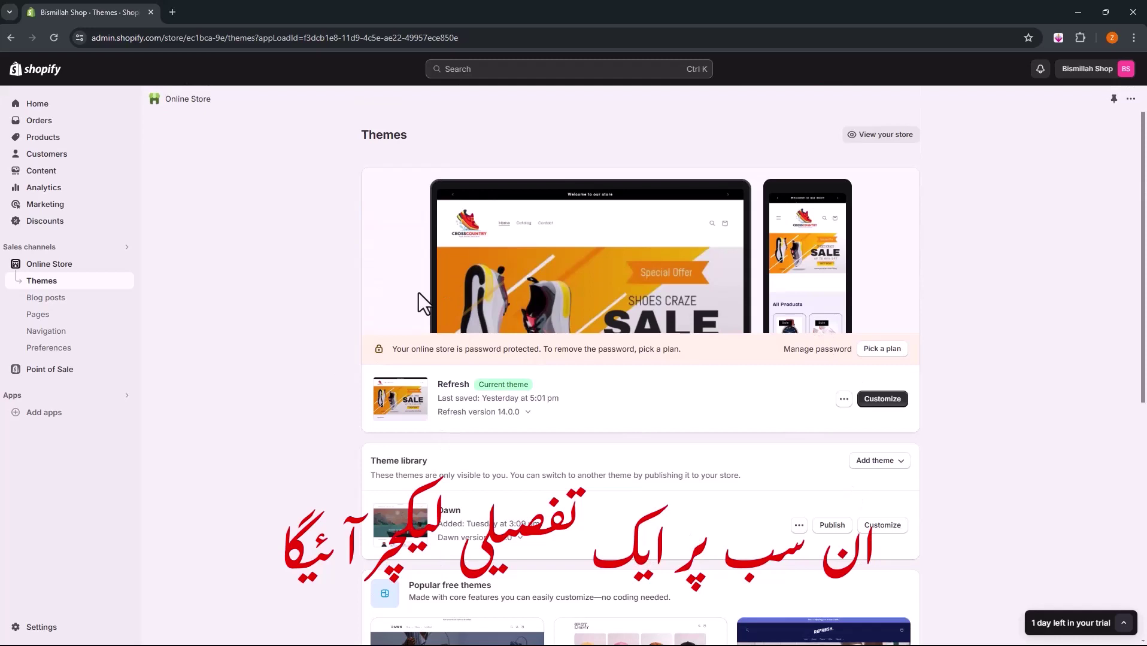
Step: View the Online Store's Blog posts, Pages and Navigation sections in turn
click(36, 305)
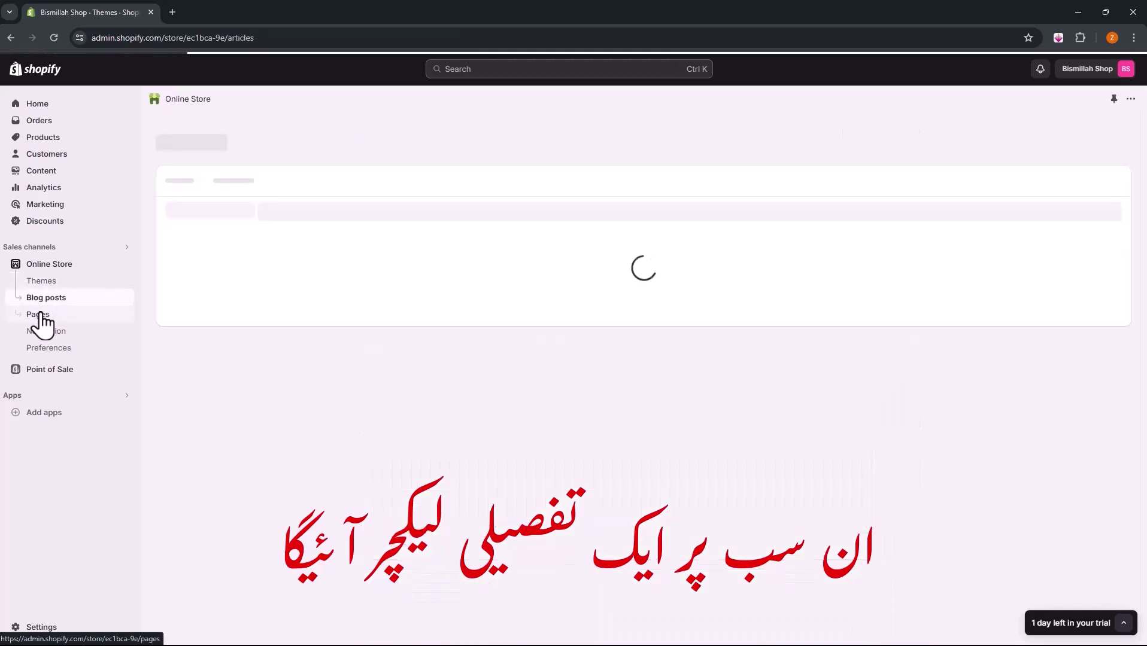
click(46, 317)
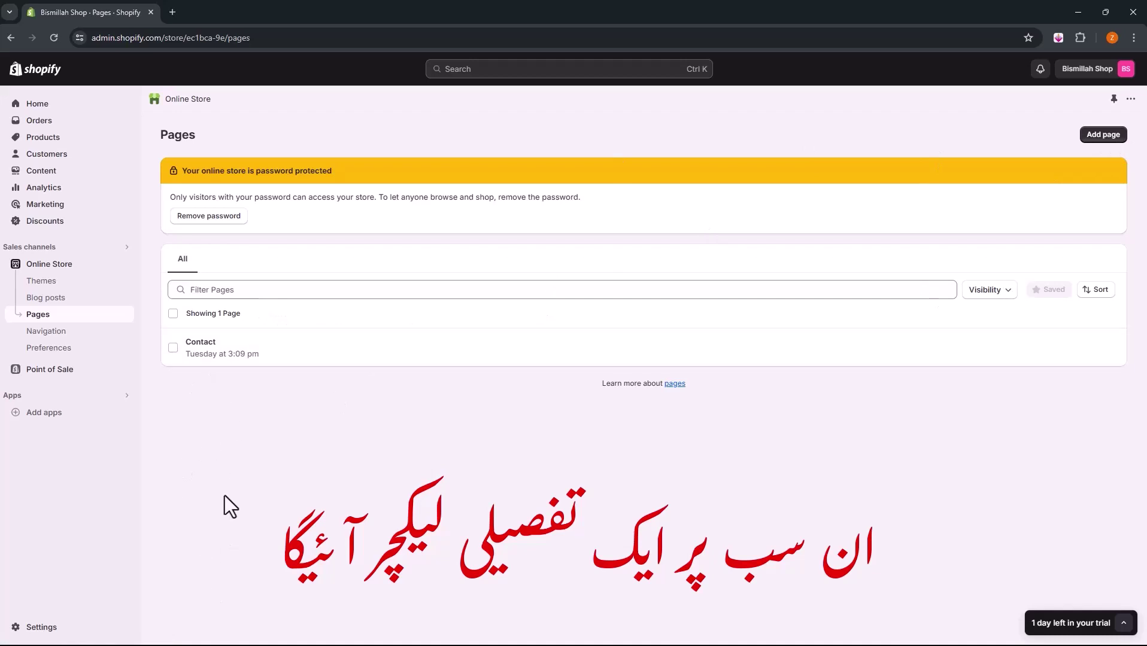
click(42, 334)
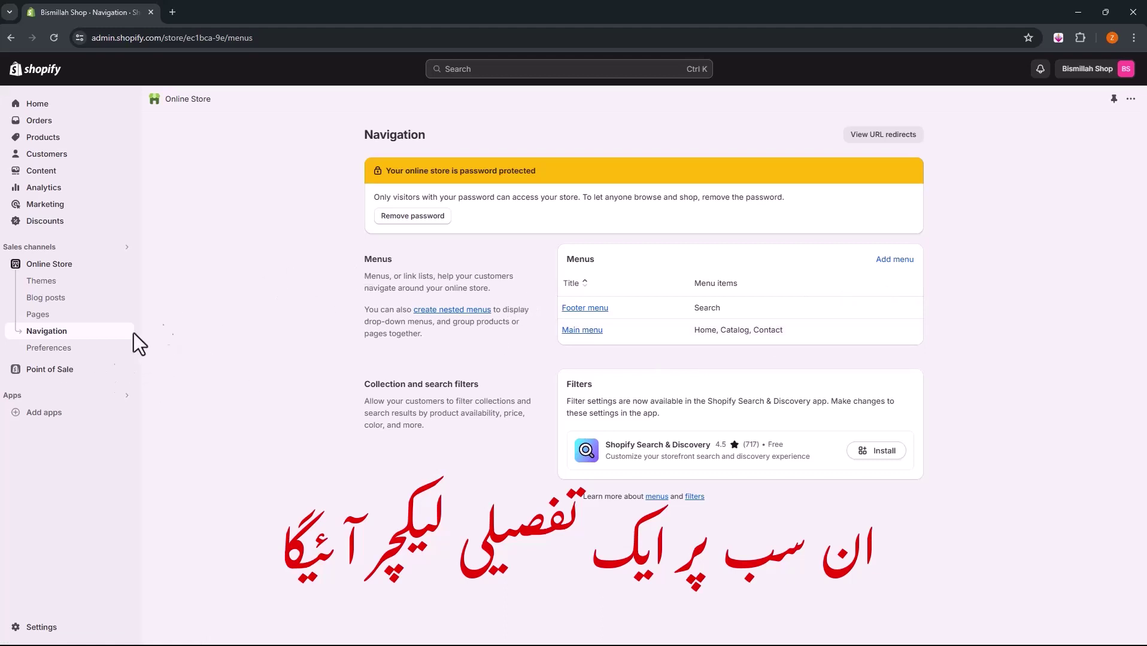
Step: Open the Online Store preferences and review the meta description, social sharing image, Google Analytics, Facebook Pixel, password and spam protection settings
click(24, 349)
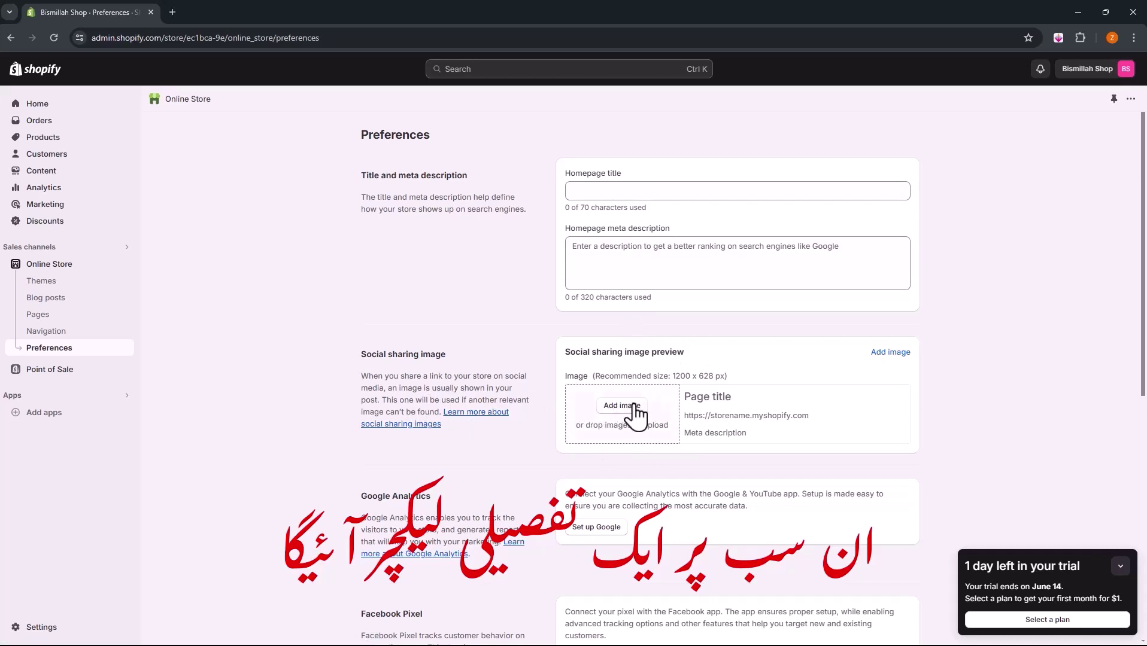
drag(704, 415, 781, 415)
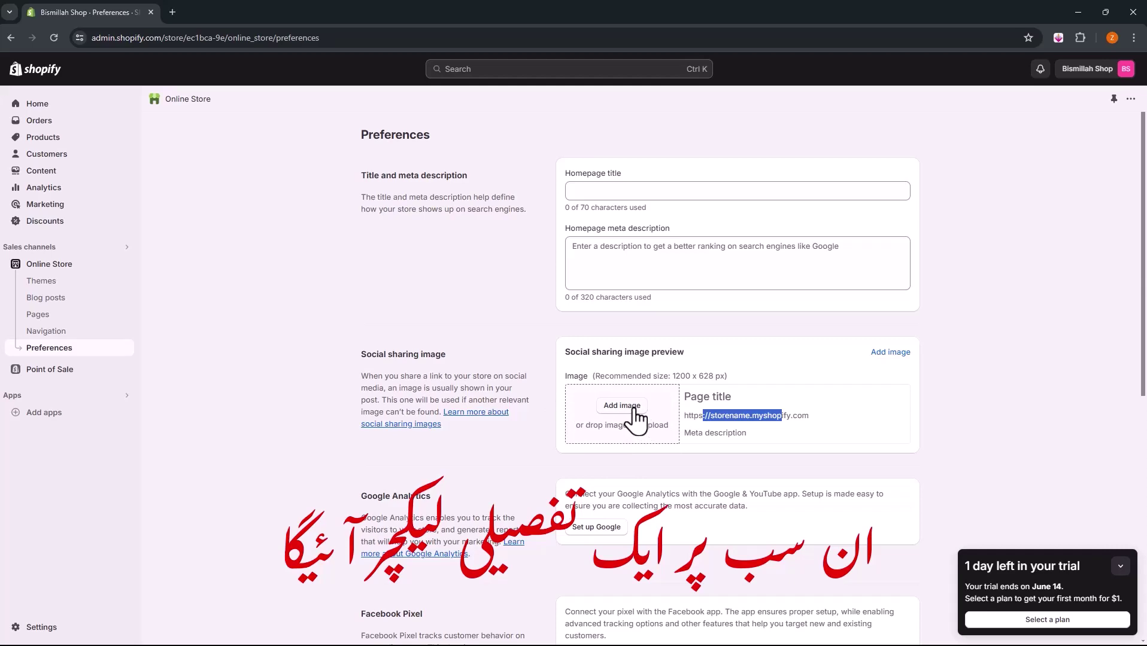
scroll(635, 414, down, 3)
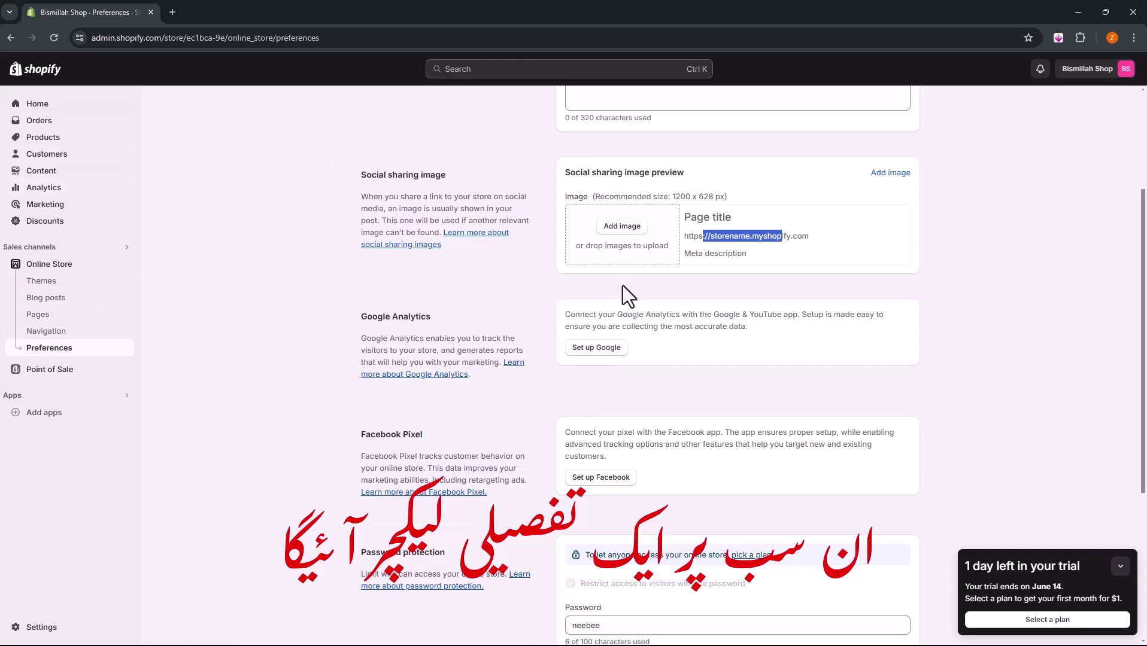
click(708, 177)
scroll(658, 239, up, 3)
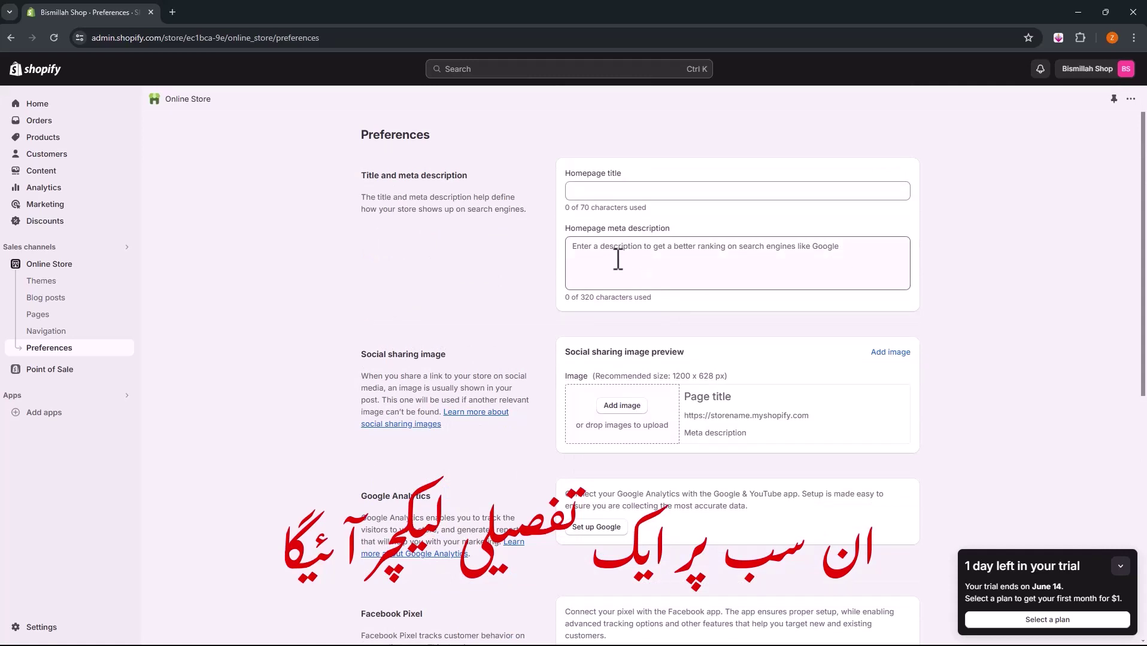
scroll(502, 311, down, 4)
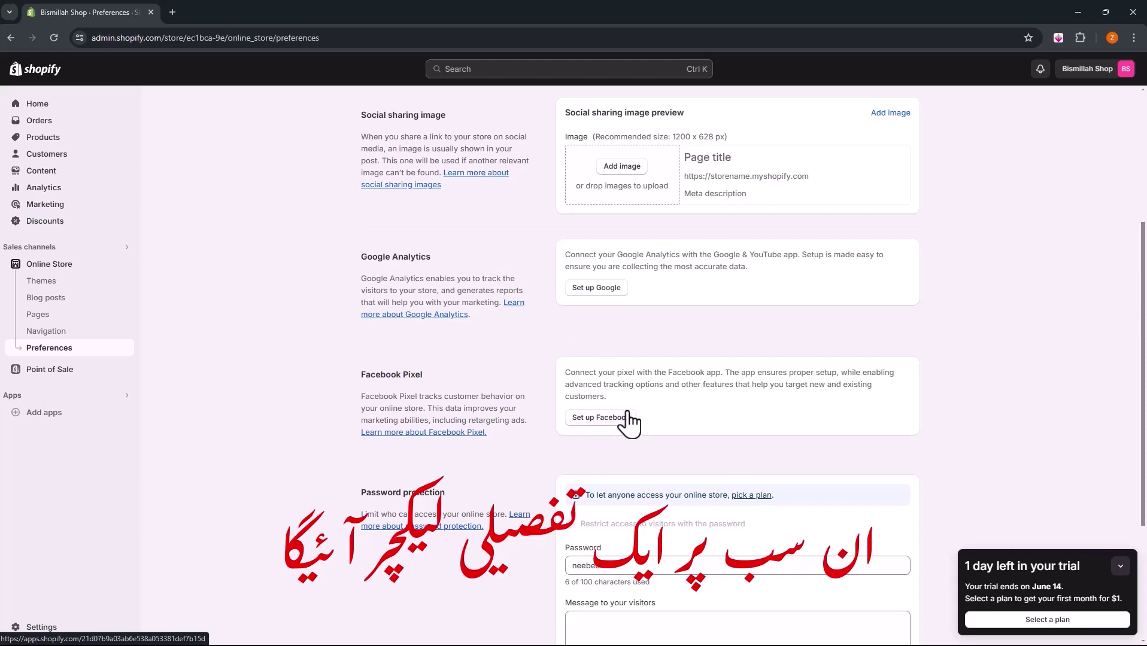
scroll(550, 336, down, 2)
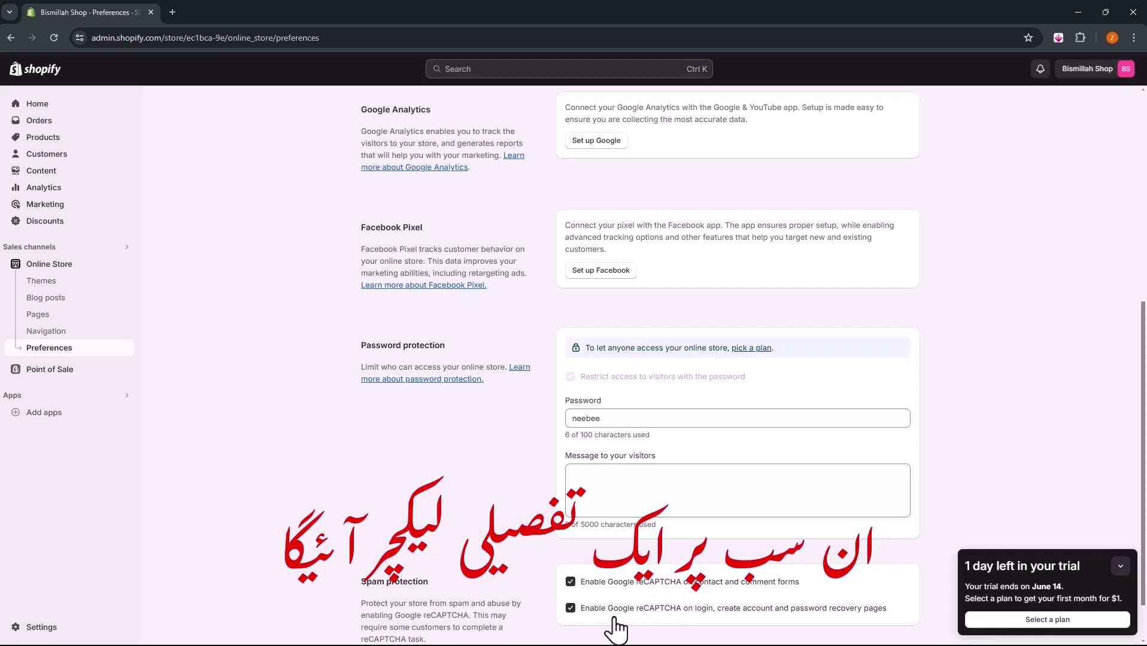
Step: Disable Google reCAPTCHA on login, create account and password recovery pages, and save the preferences
click(570, 608)
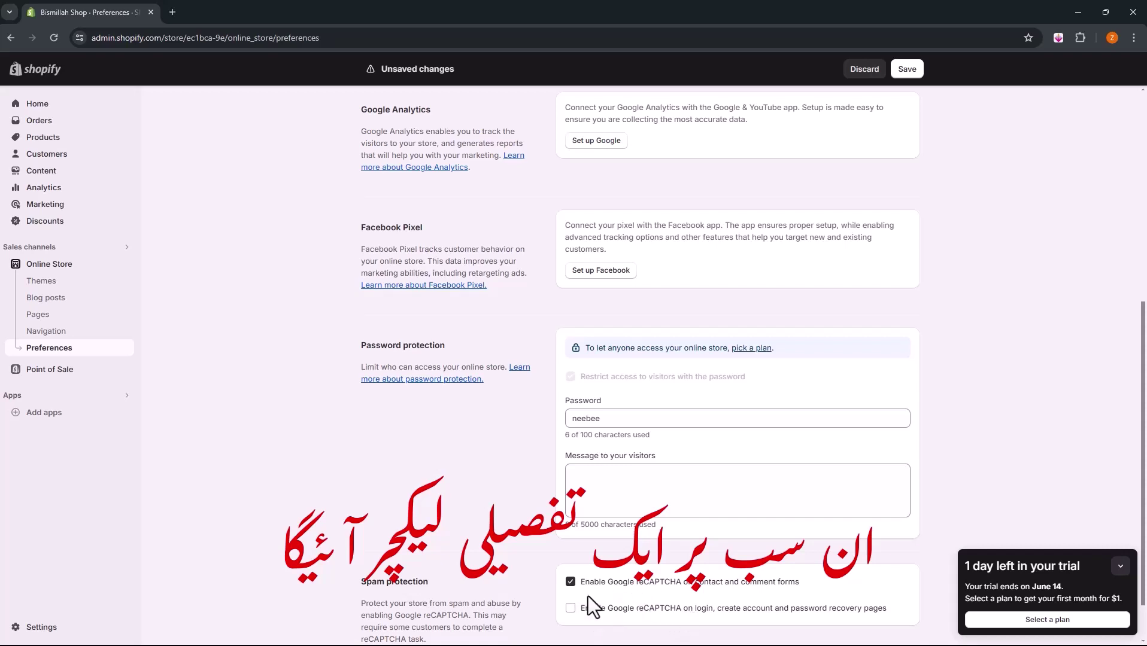
click(571, 608)
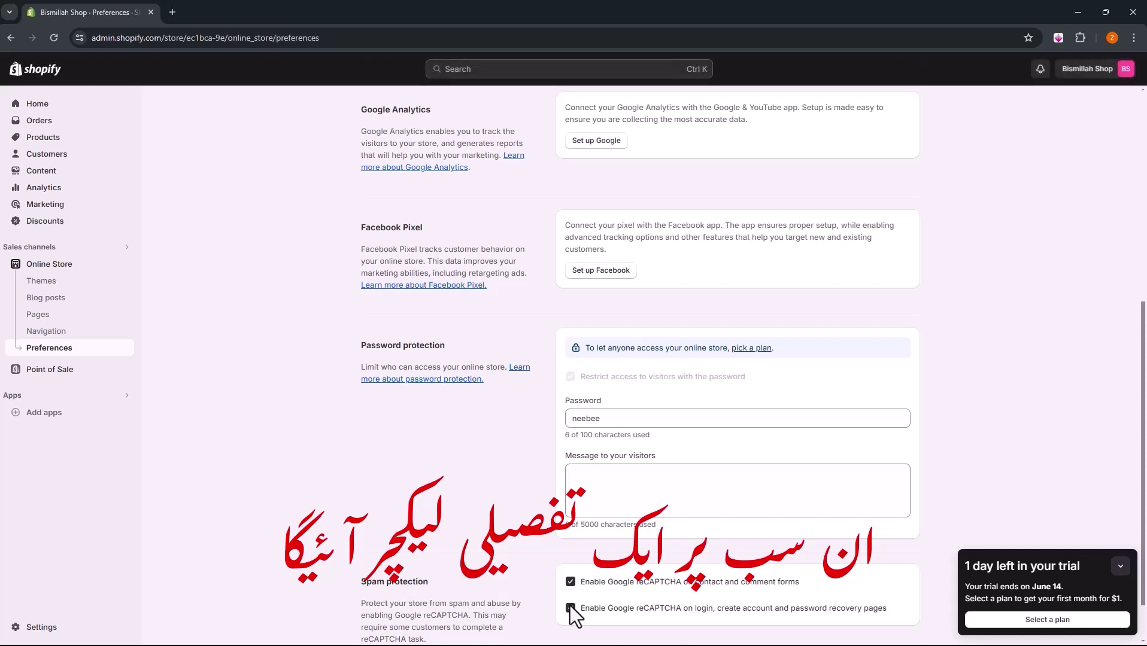
click(570, 607)
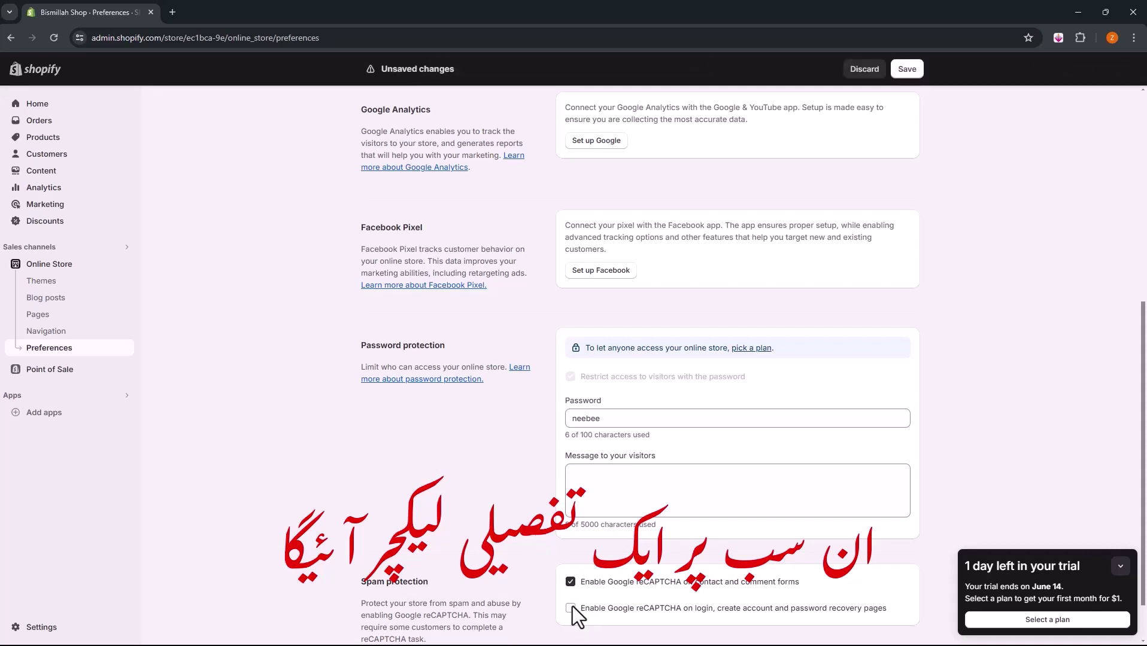
click(905, 72)
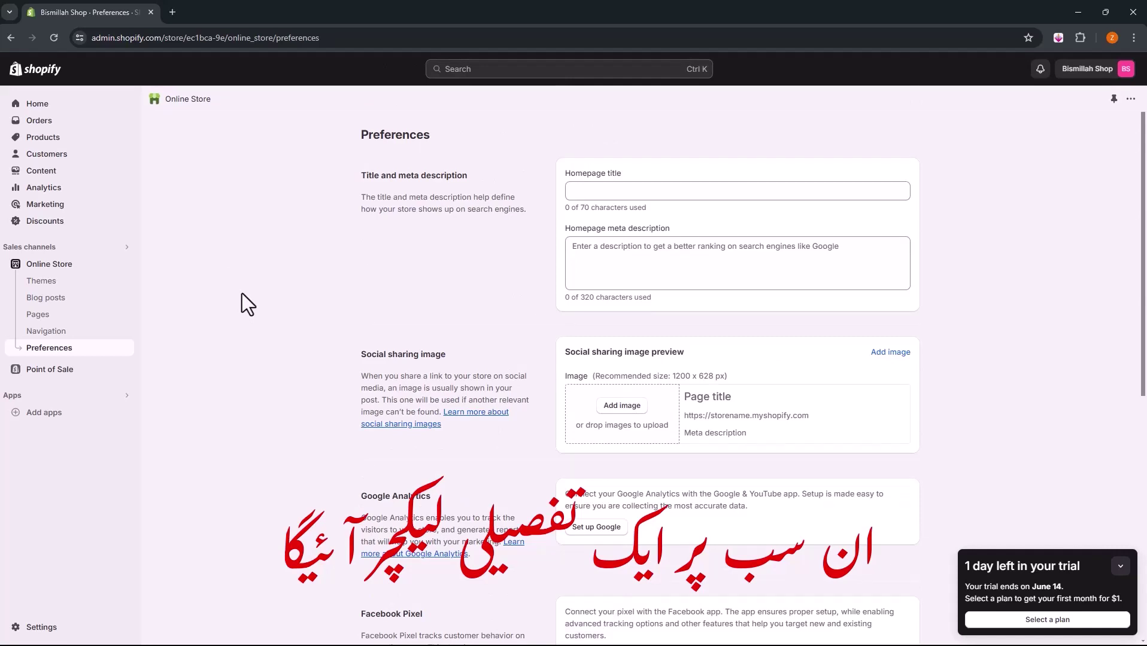
Step: Return to the admin Home page and read the plan selection offer at its head
click(28, 109)
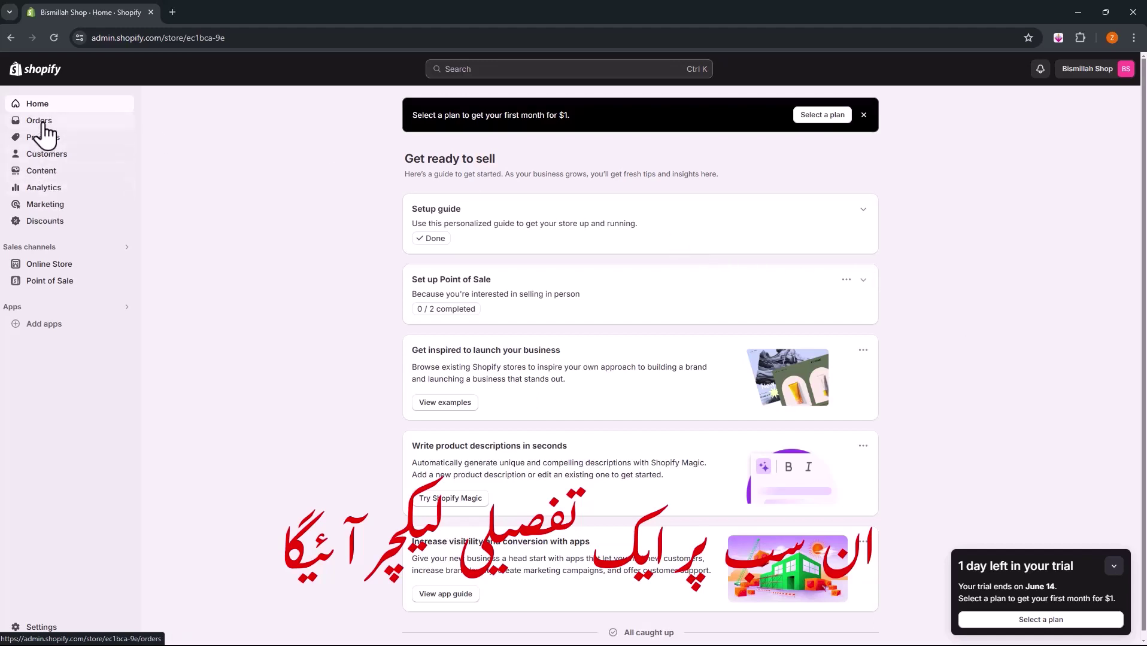
drag(444, 116, 558, 124)
click(559, 125)
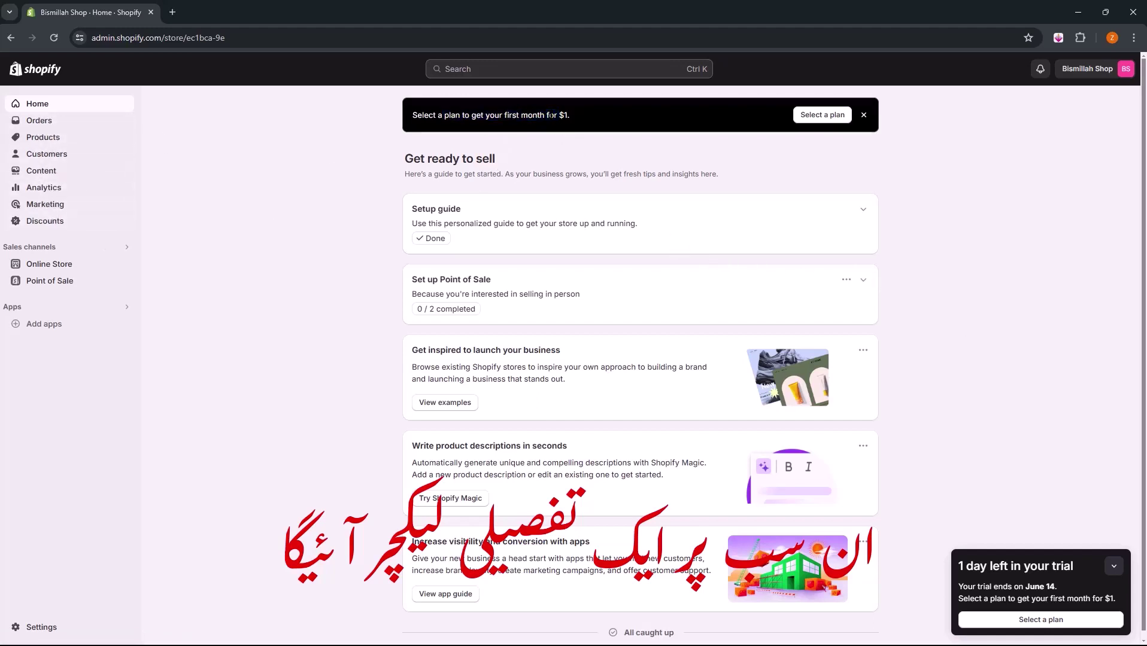